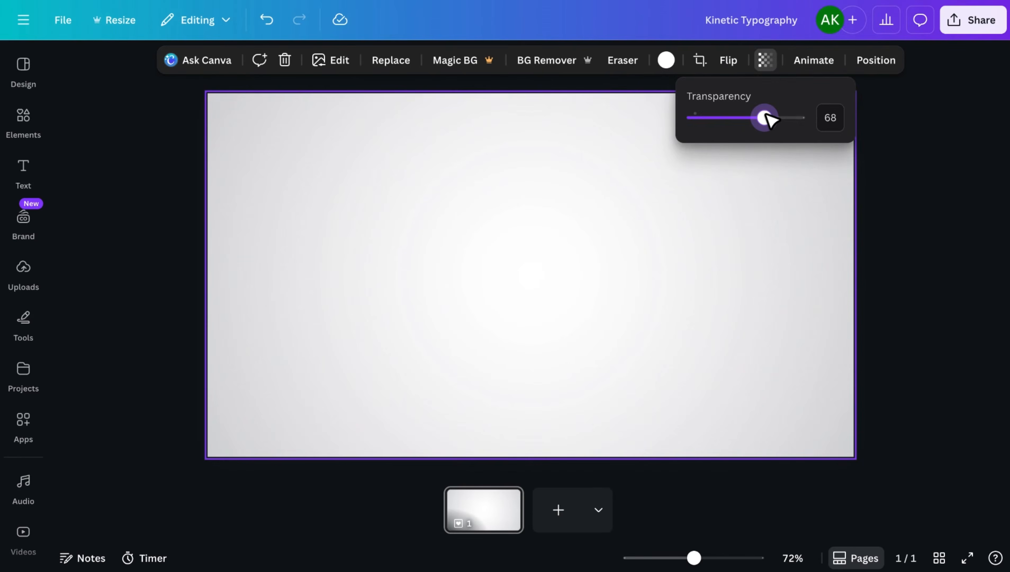
Step: Add the text "boost" to the blank page and format it in League Spartan at size 99
click(691, 244)
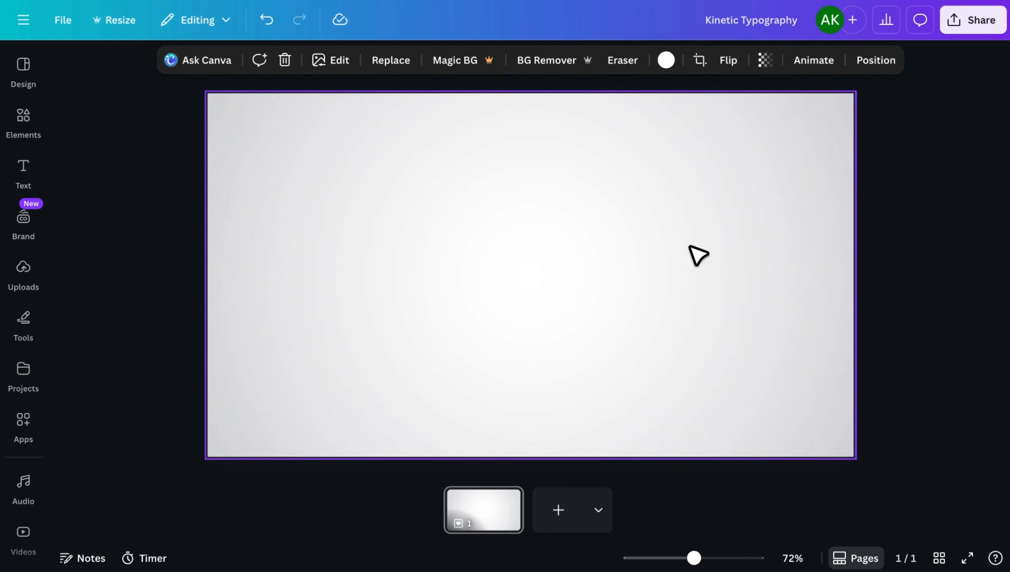
key(t)
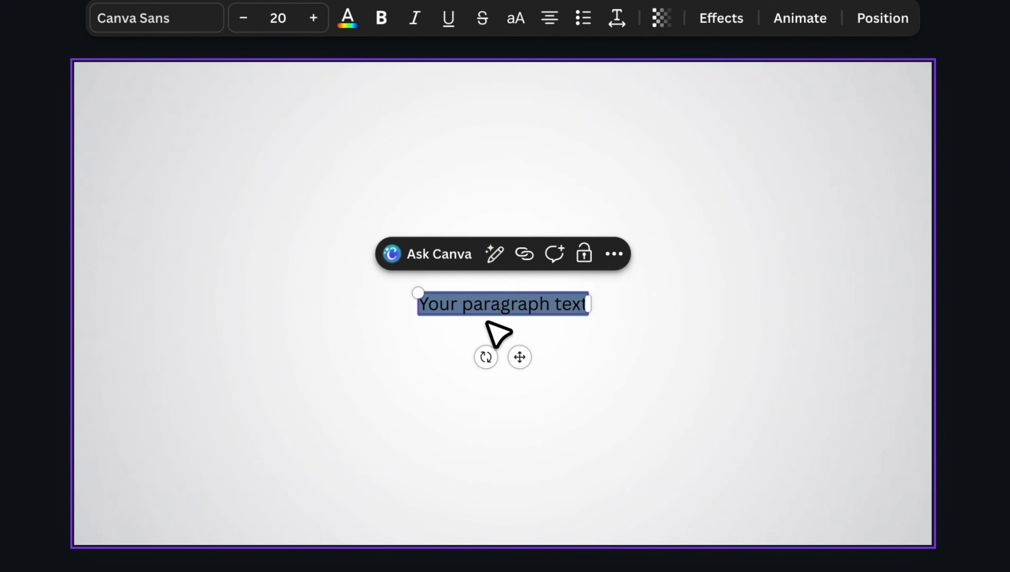
text(boost)
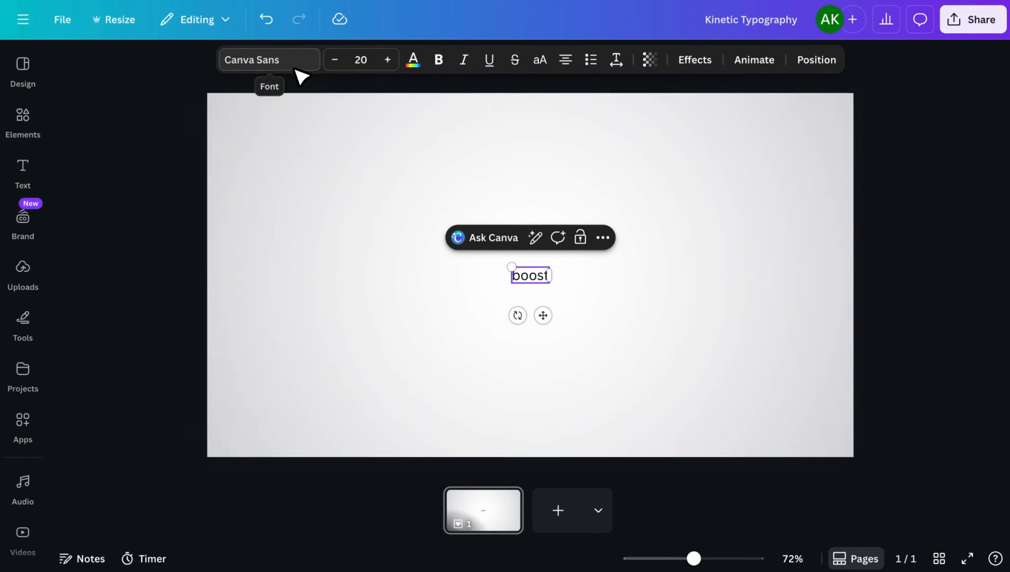
click(188, 26)
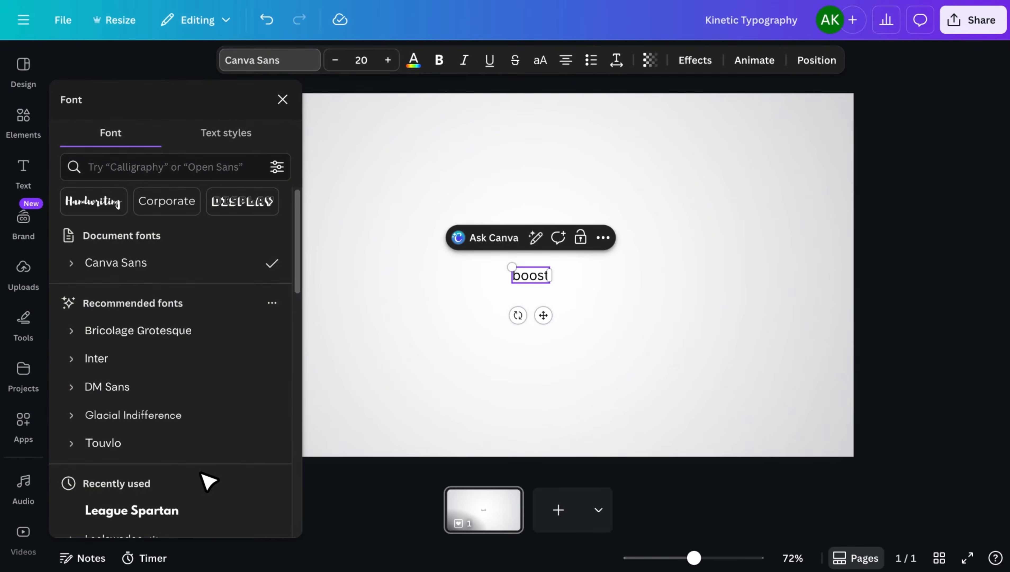
scroll(200, 461, down, 3)
click(166, 378)
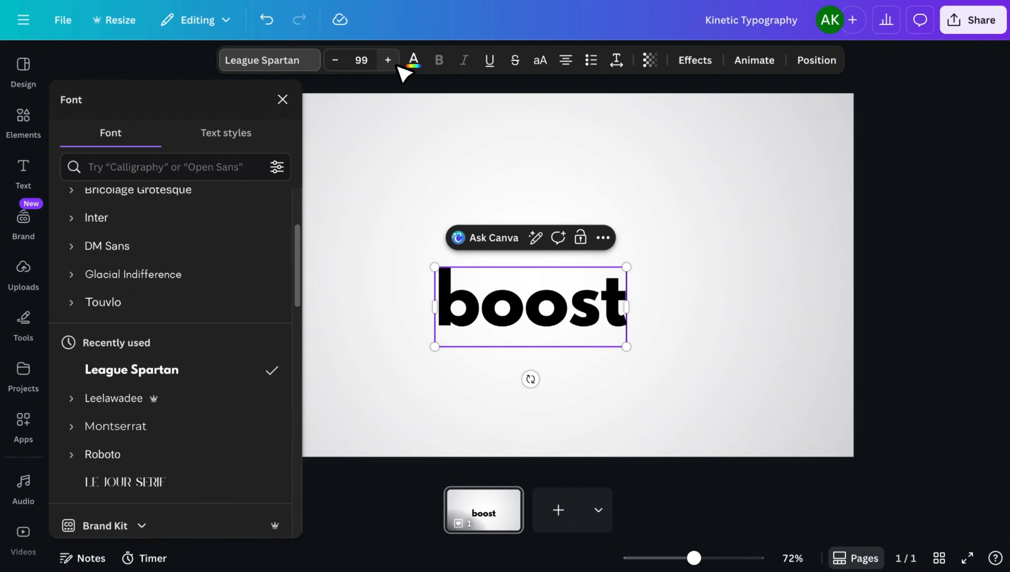
Step: Set the text color of "boost" to the custom solid color #F5C847
click(414, 61)
click(85, 201)
key(super+z)
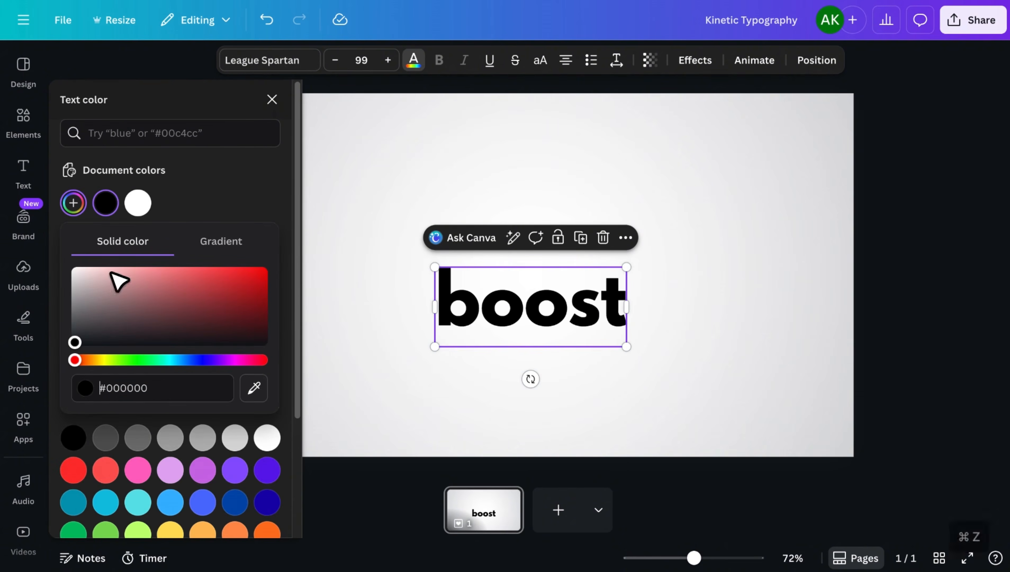
text(#F5C847)
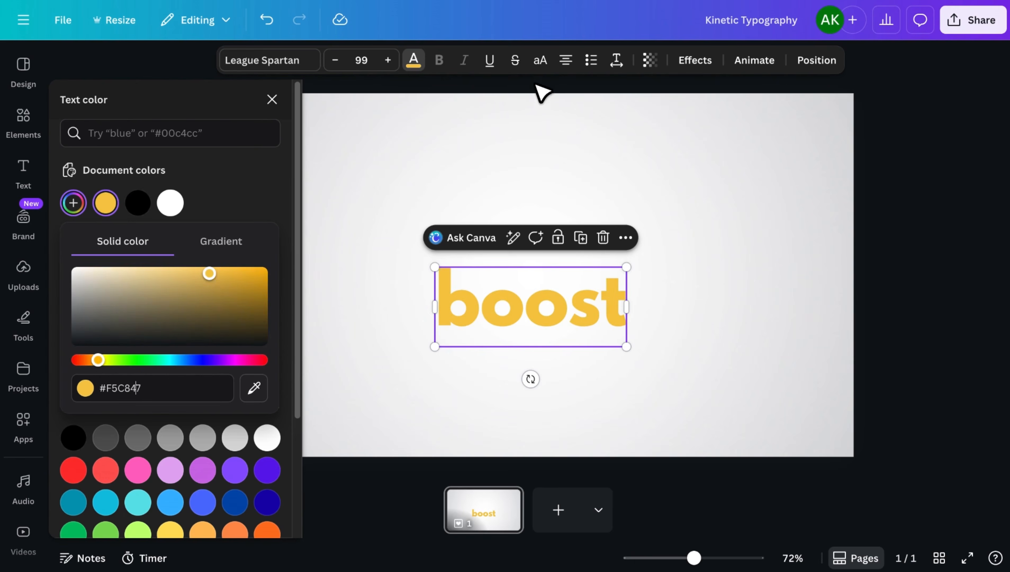
Step: Convert the word to uppercase and move it to the center of the page
click(541, 63)
click(272, 100)
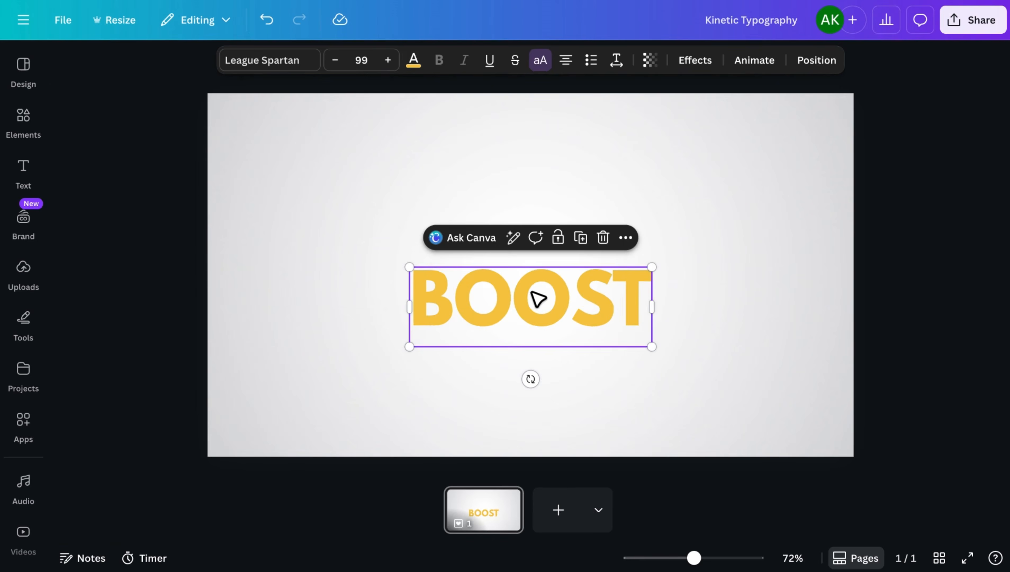
drag(534, 292, 537, 268)
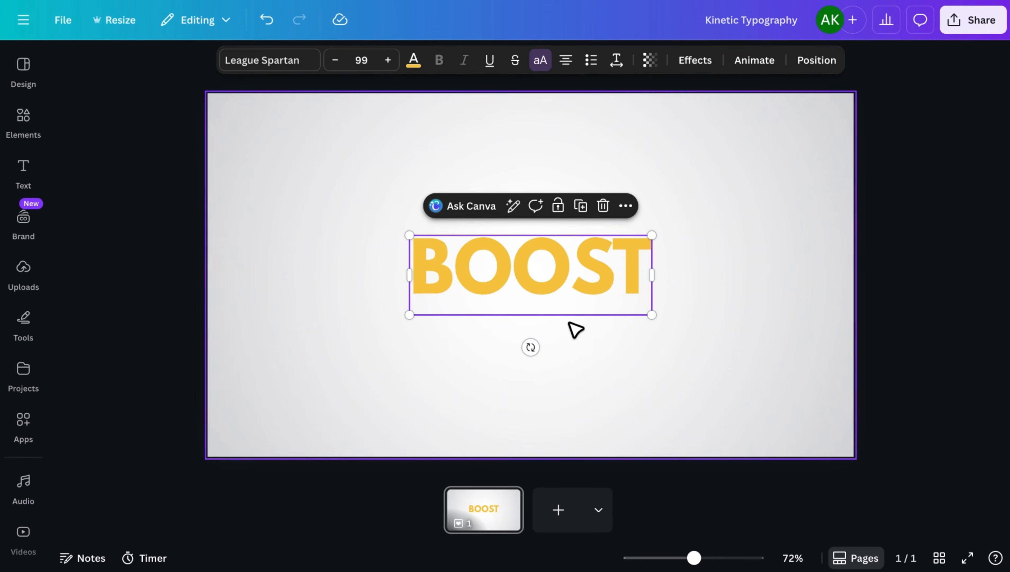
click(577, 330)
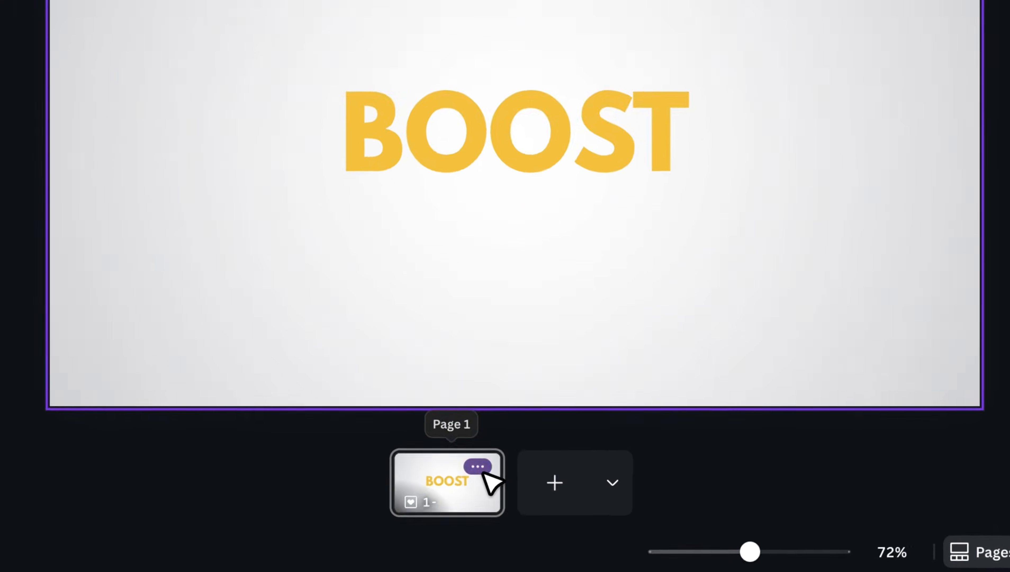
Step: Duplicate page 1 and place a copy of BOOST directly below the original on the new page
click(505, 496)
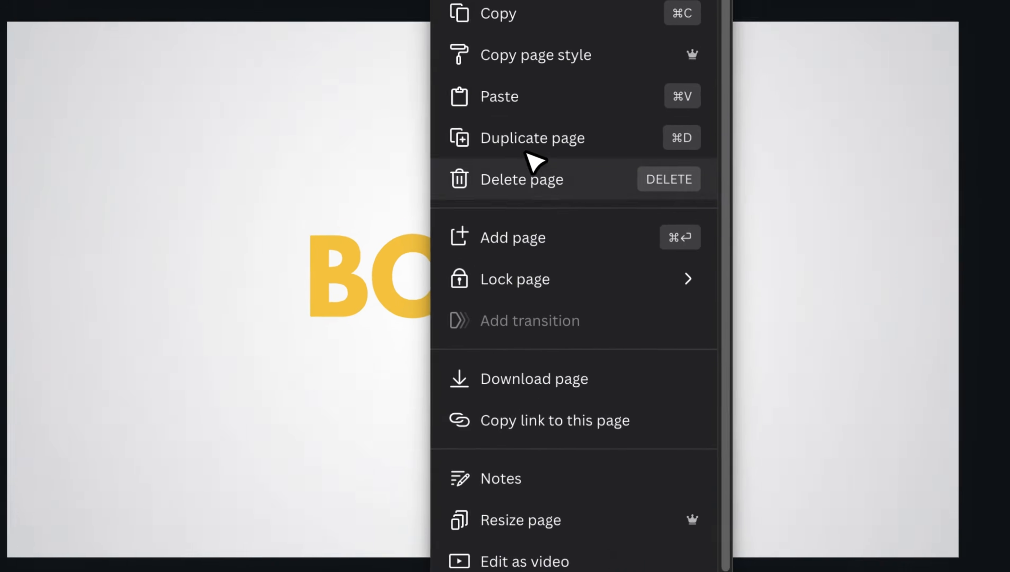
click(526, 151)
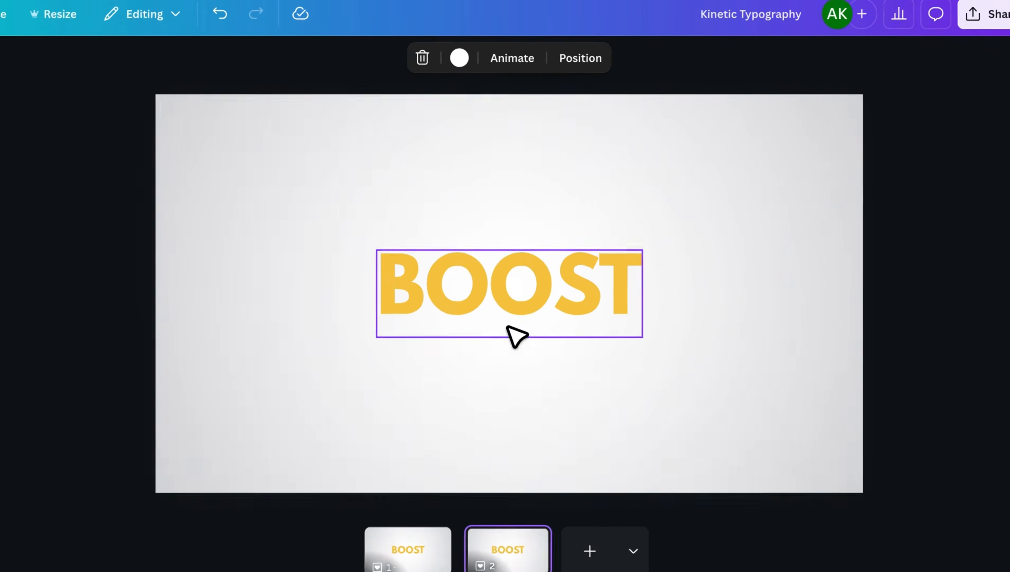
click(512, 301)
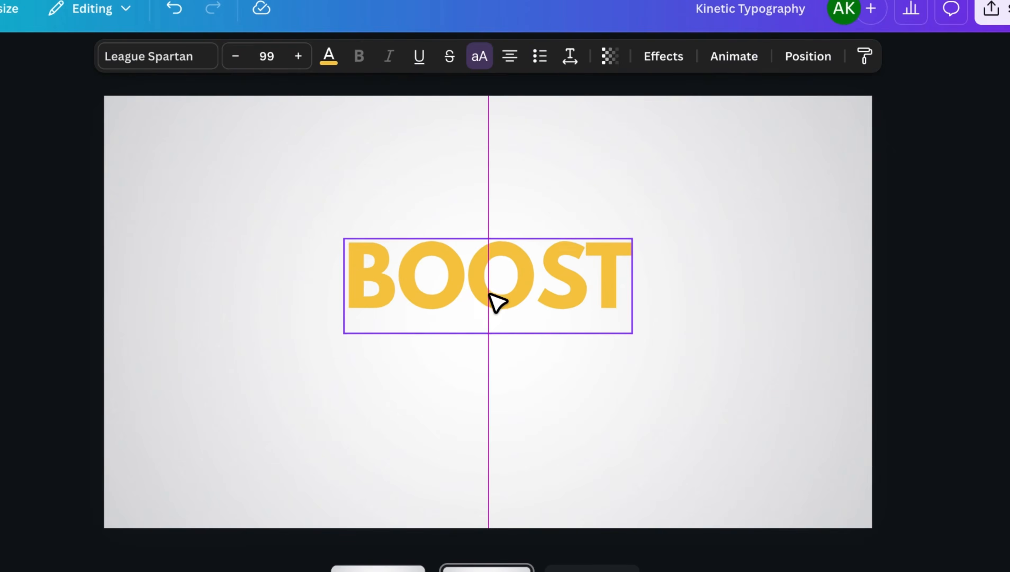
click(546, 205)
drag(534, 275, 493, 367)
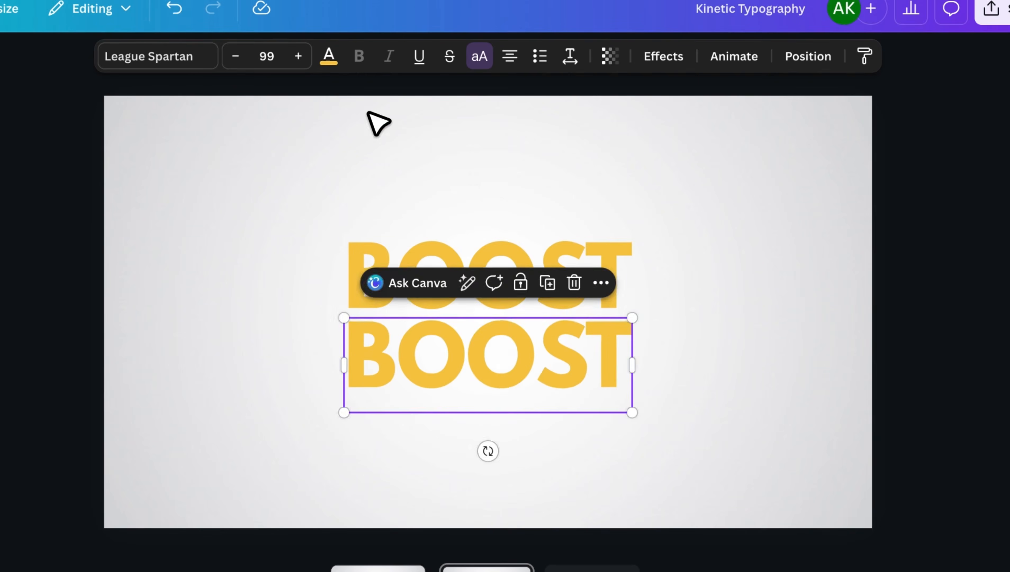
Step: Color the lower BOOST black (#000000) and replace its text with YOUR at size 89
click(336, 61)
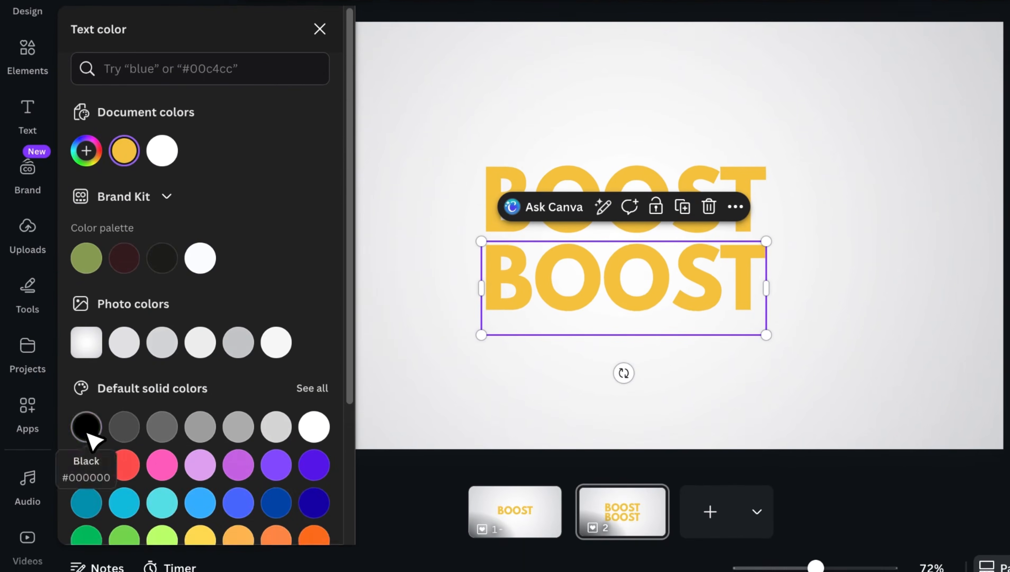
click(86, 427)
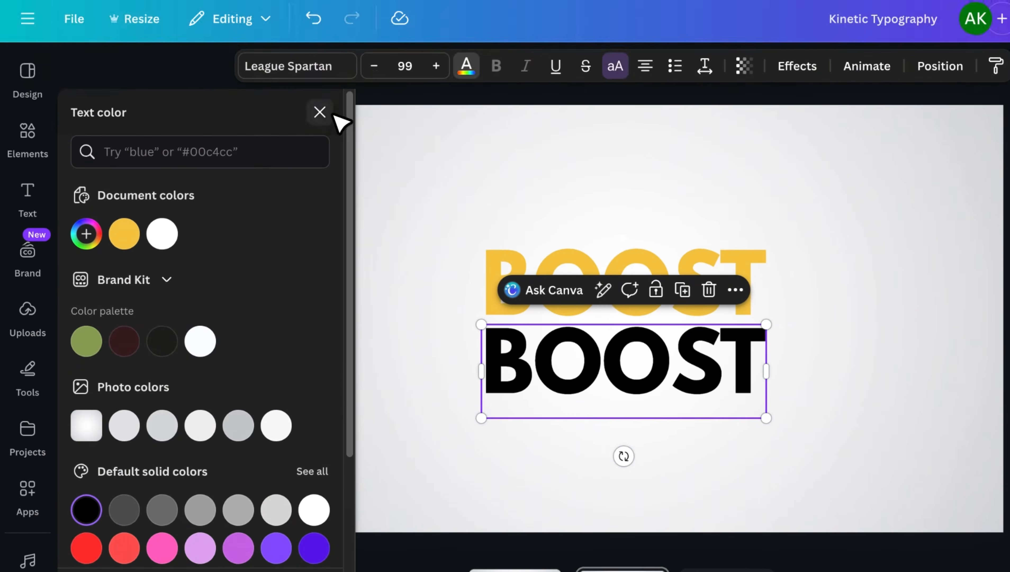
click(319, 29)
double_click(524, 328)
text(YOUR)
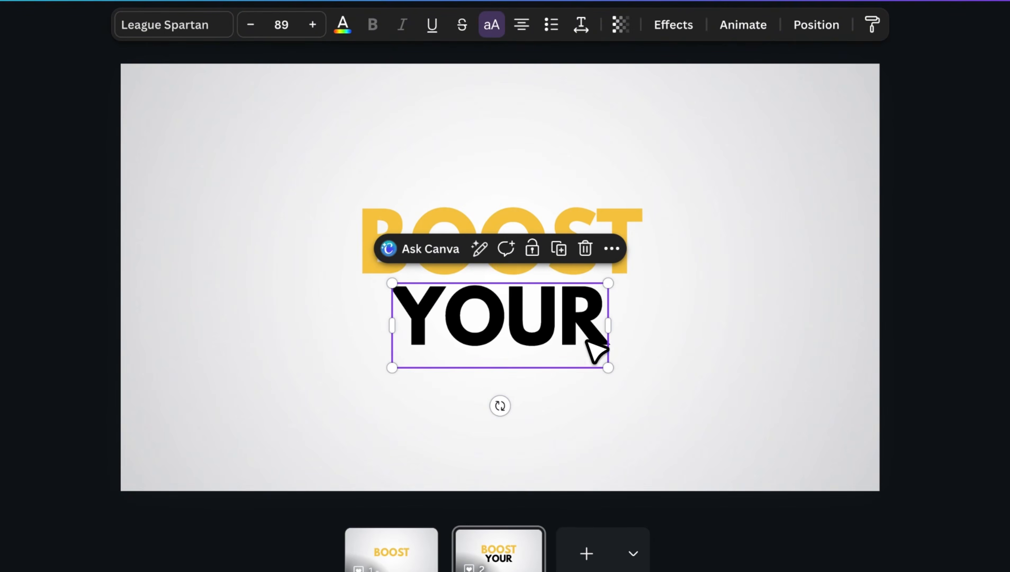
Step: Center the BOOST and YOUR lines together vertically on page 2 and duplicate that page
drag(579, 265, 578, 264)
drag(578, 302, 575, 293)
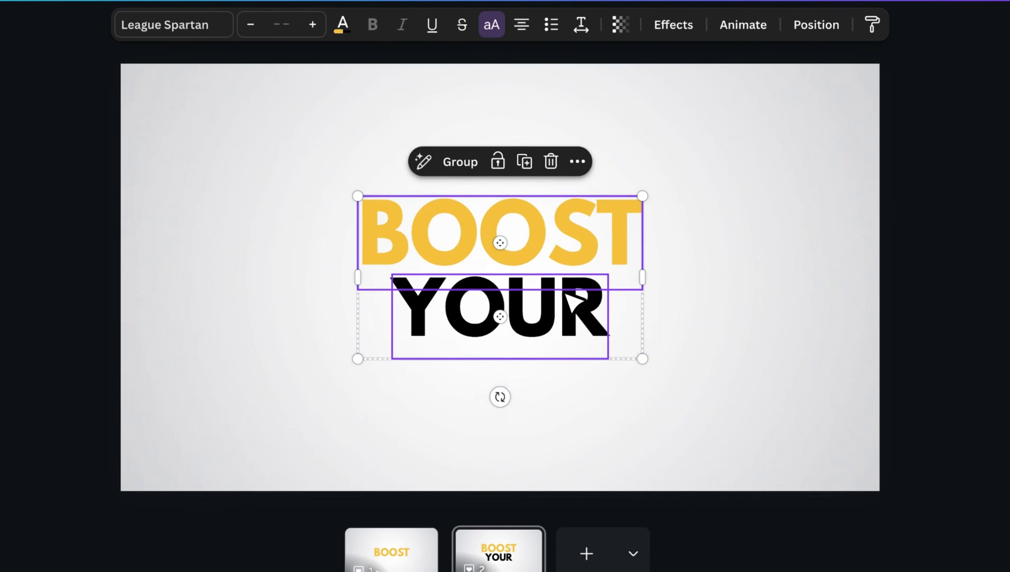
click(574, 371)
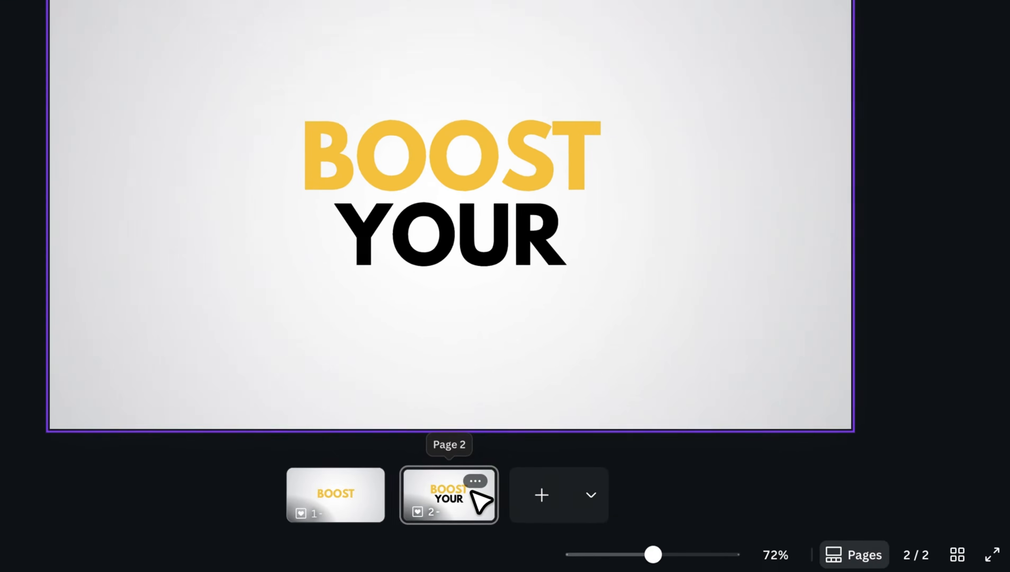
click(554, 499)
click(532, 217)
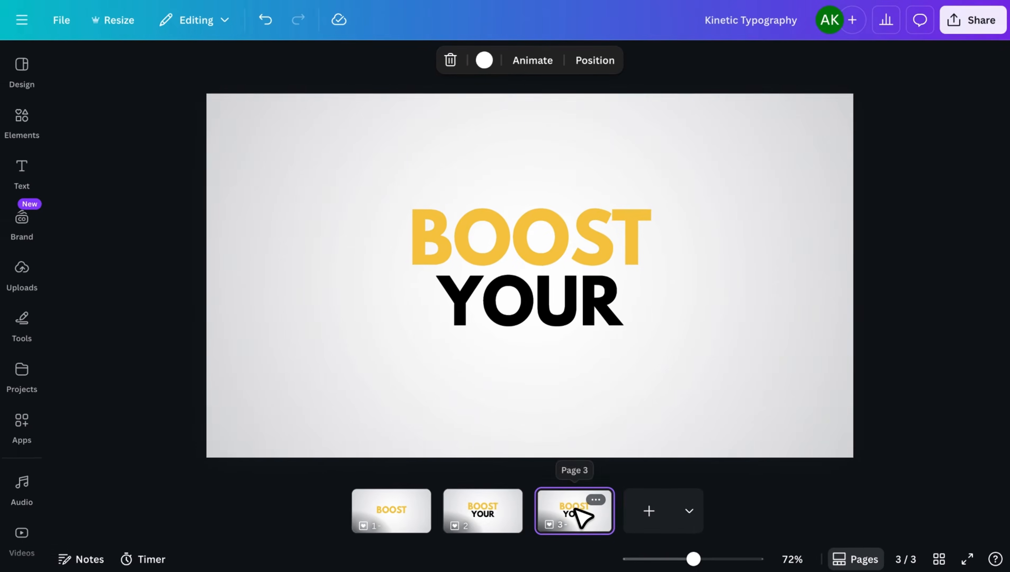
Step: Place a centered copy of YOUR below it on page 3 and change the copy's text to BUSINESS
click(453, 413)
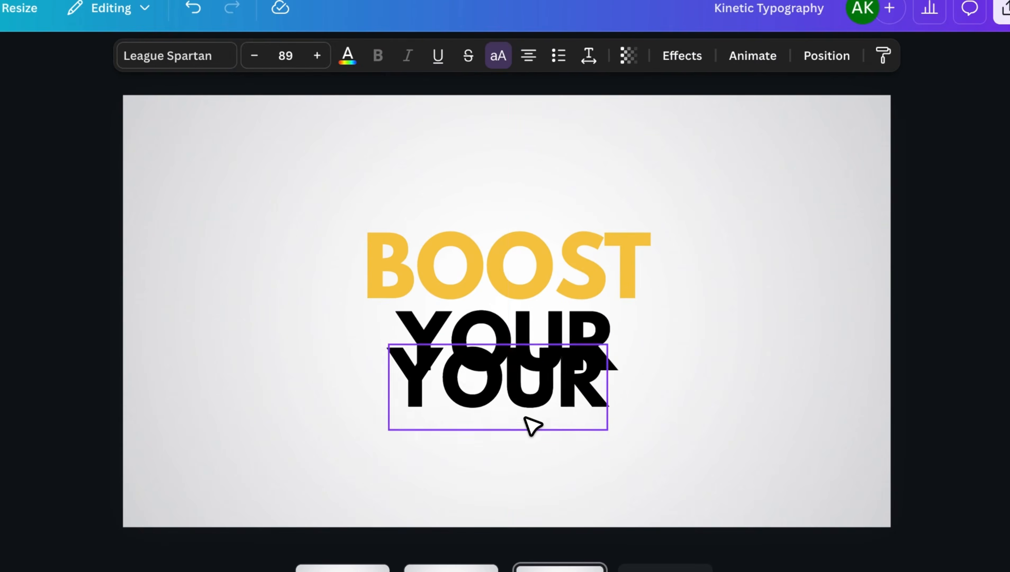
drag(532, 426, 551, 438)
double_click(551, 439)
text(BUSINESS)
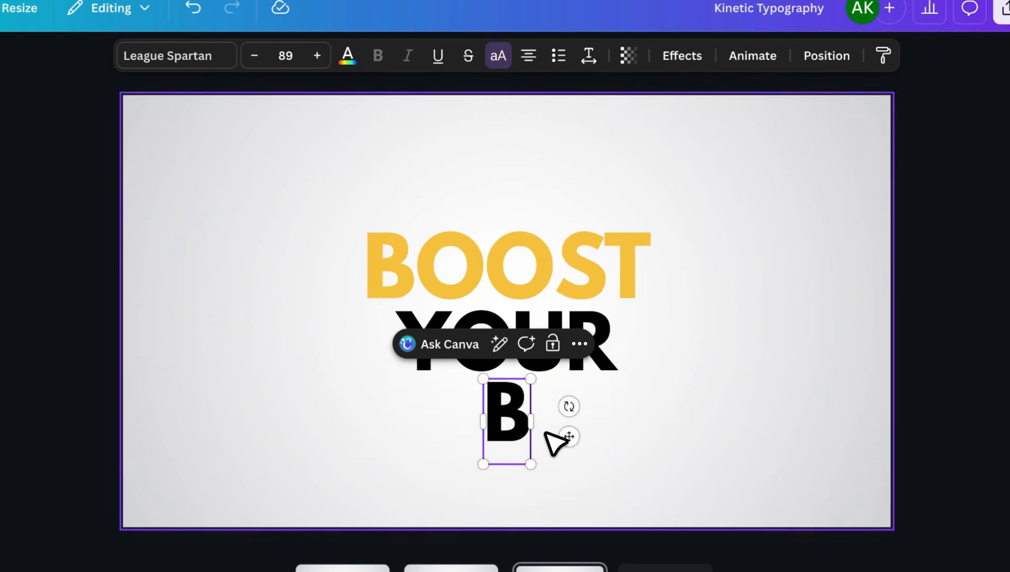
click(758, 429)
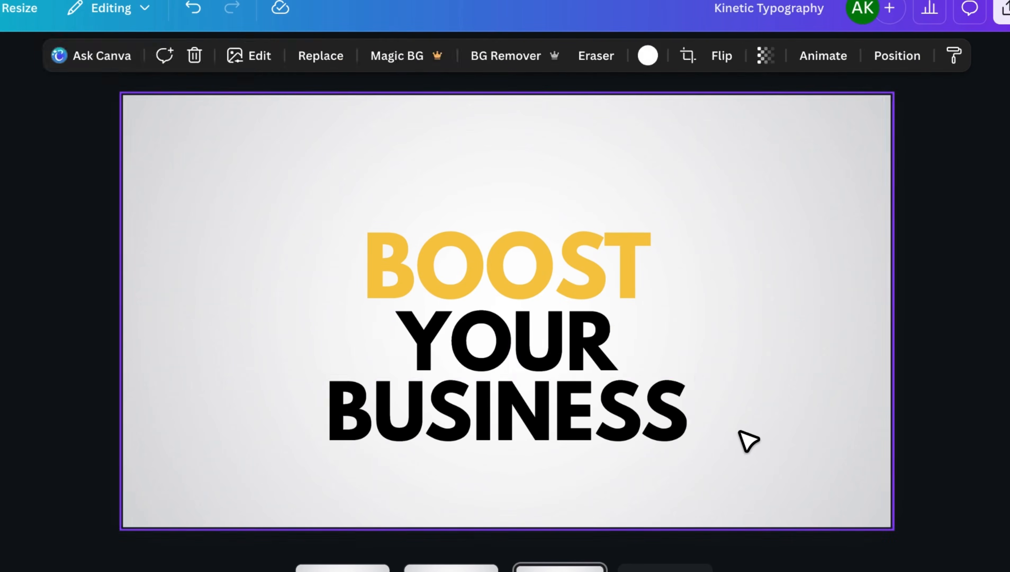
Step: Center the three lines BOOST, YOUR and BUSINESS together vertically on page 3 and duplicate that page
drag(740, 431, 483, 265)
drag(484, 328, 486, 297)
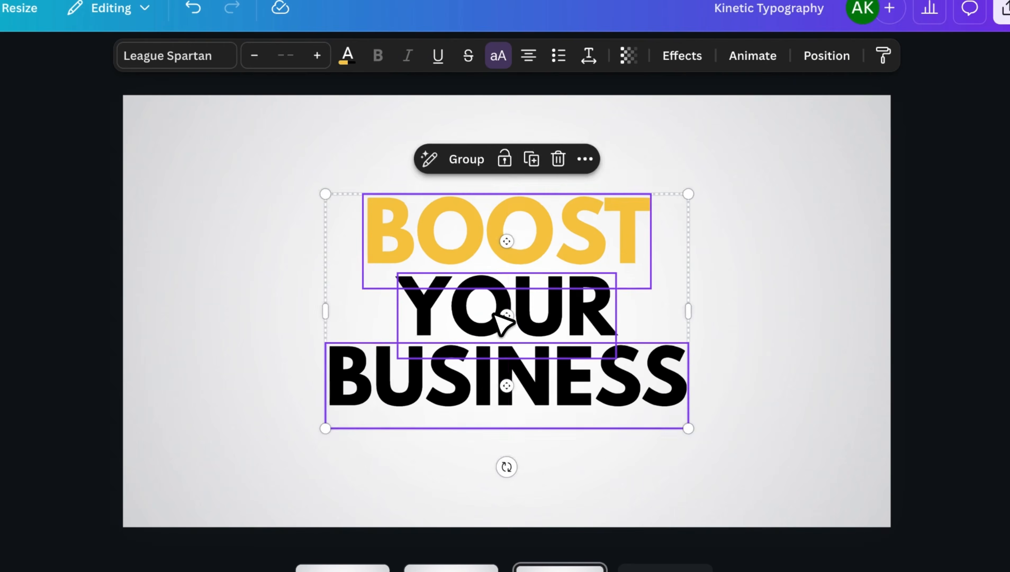
click(594, 472)
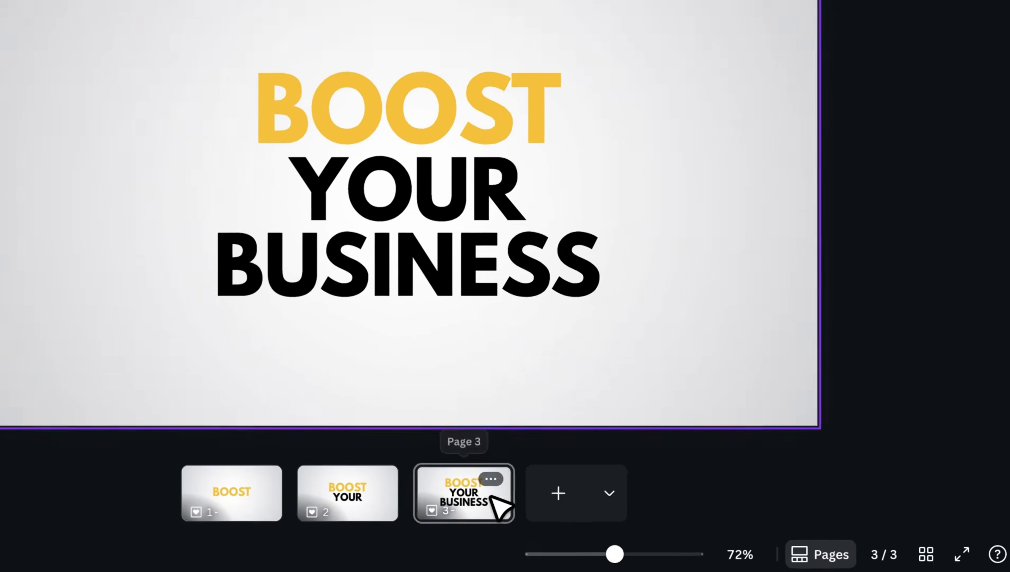
right_click(602, 521)
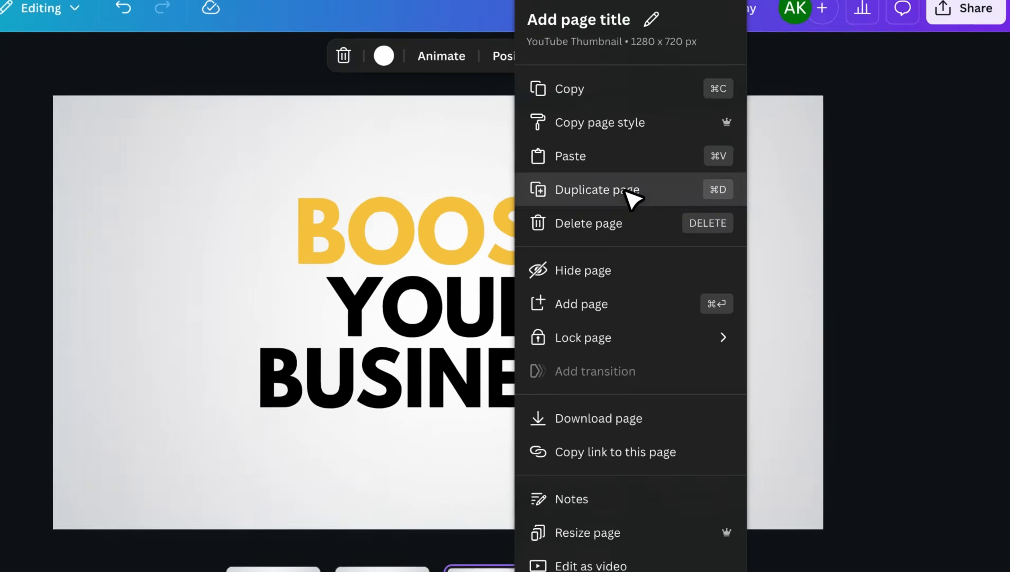
click(627, 192)
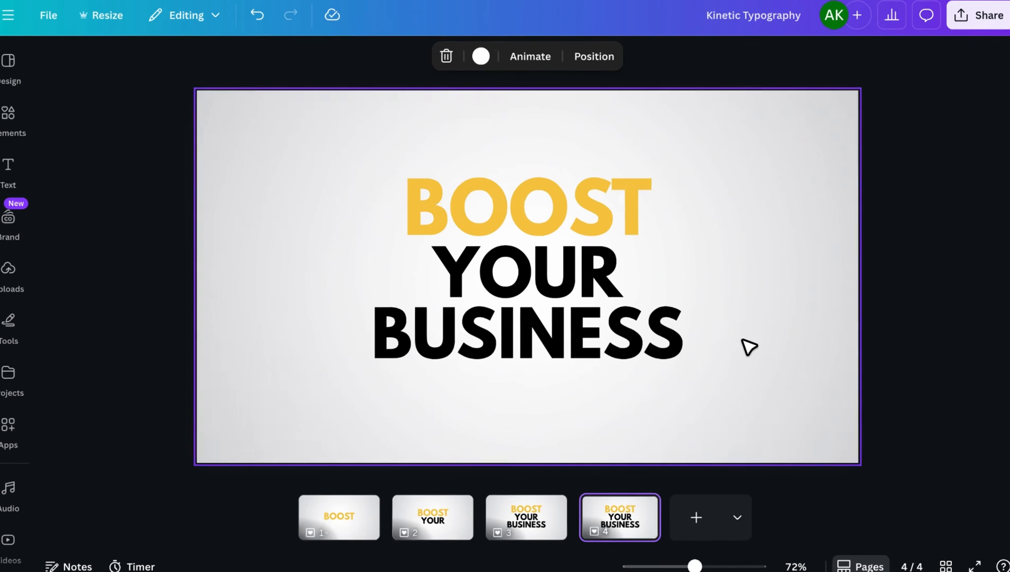
Step: On page 4, delete YOUR and BUSINESS and turn BOOST into a centered WITH
drag(748, 347, 569, 273)
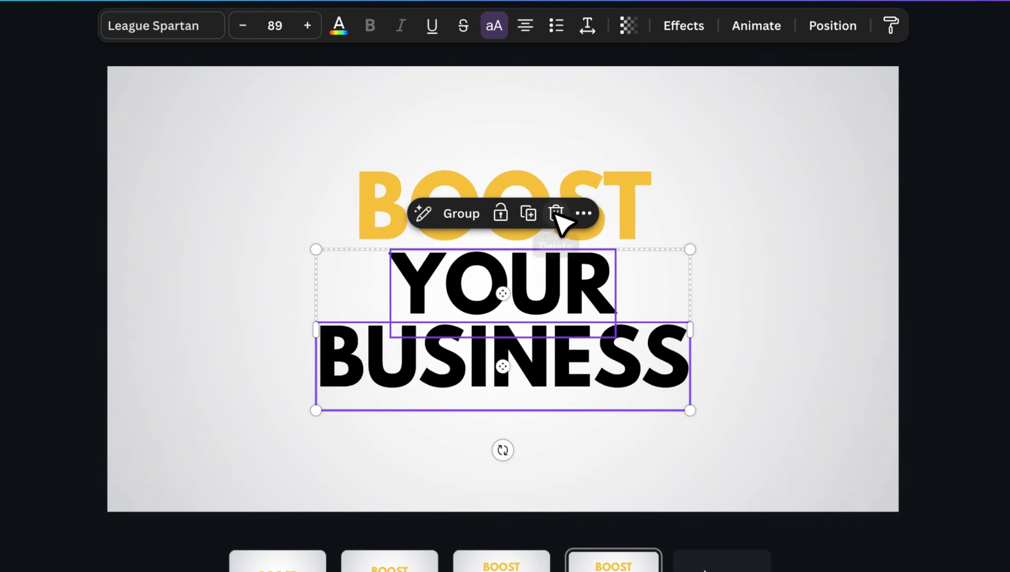
click(556, 213)
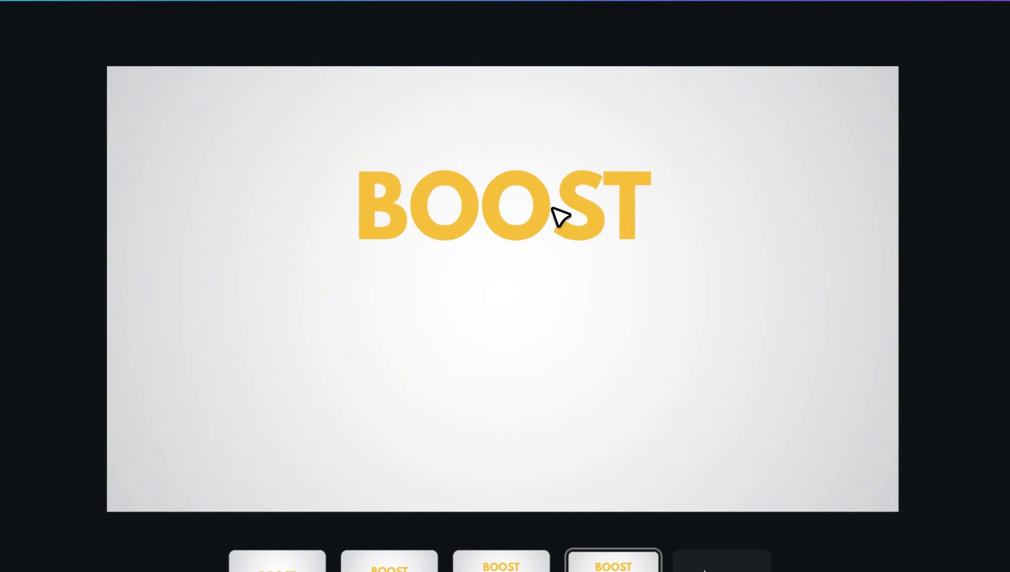
drag(561, 216, 555, 268)
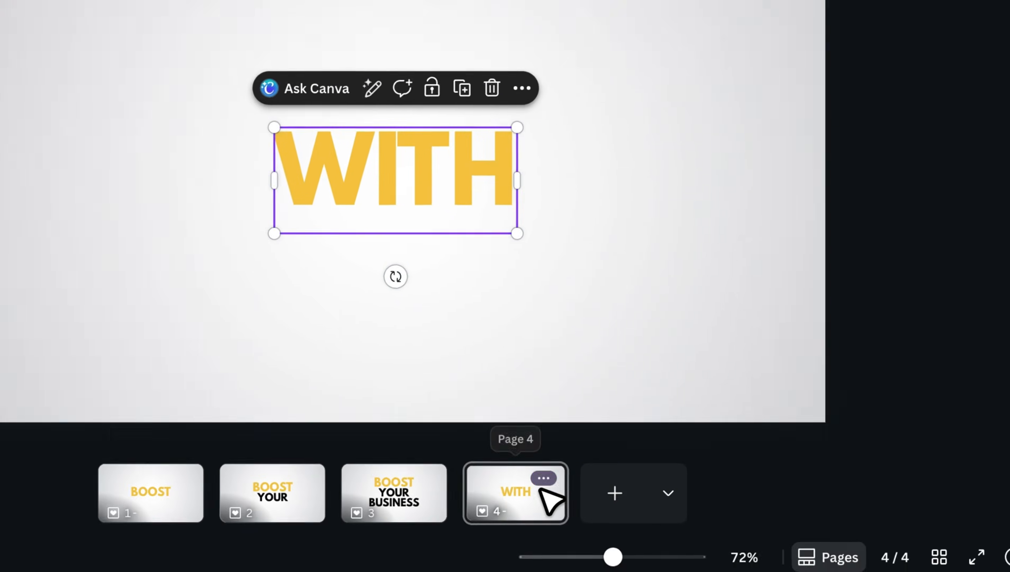
Step: Duplicate page 4 and place a copy of WITH directly above the original on the new page
right_click(637, 568)
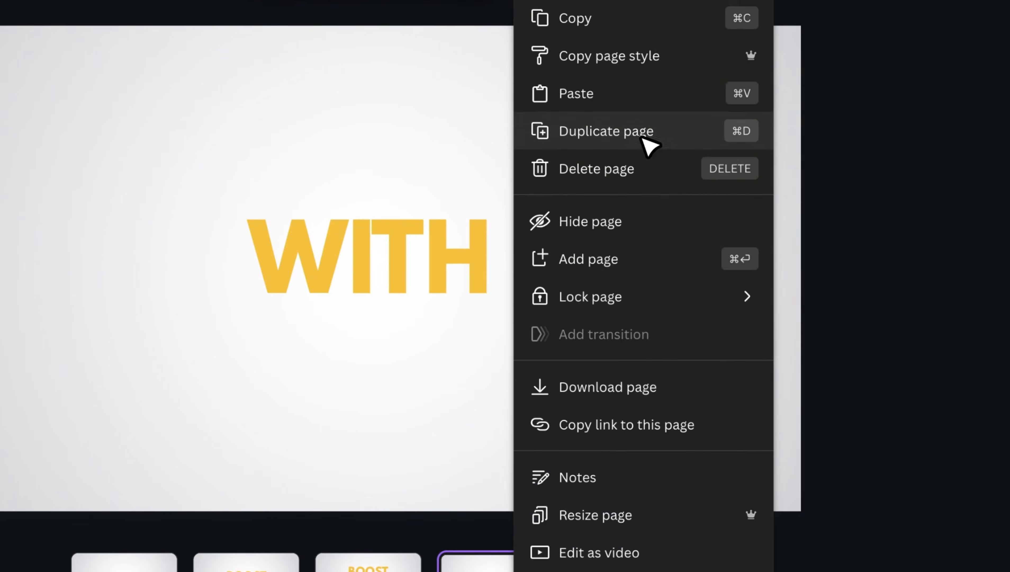
click(643, 42)
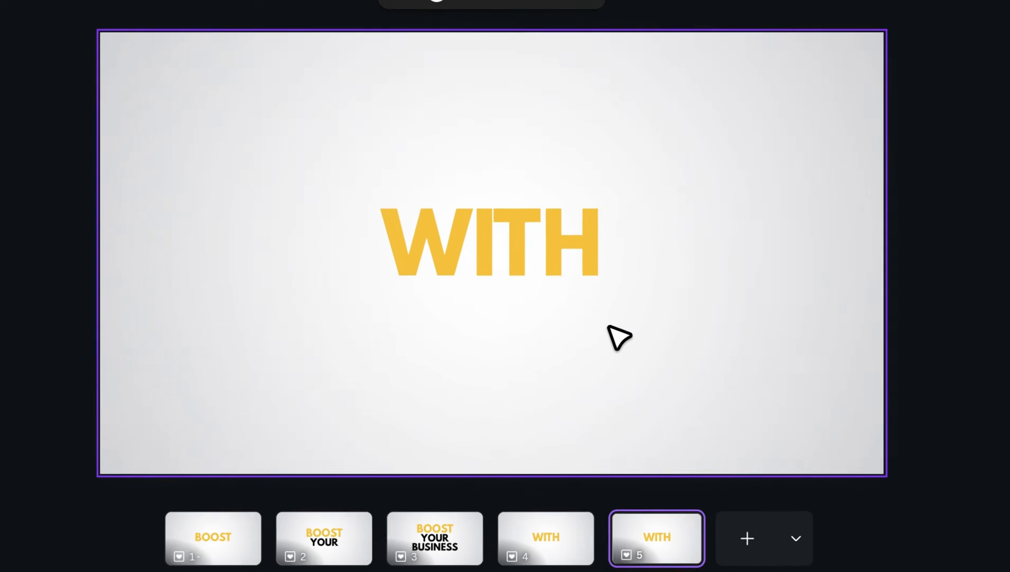
click(485, 203)
click(565, 181)
drag(555, 235, 550, 181)
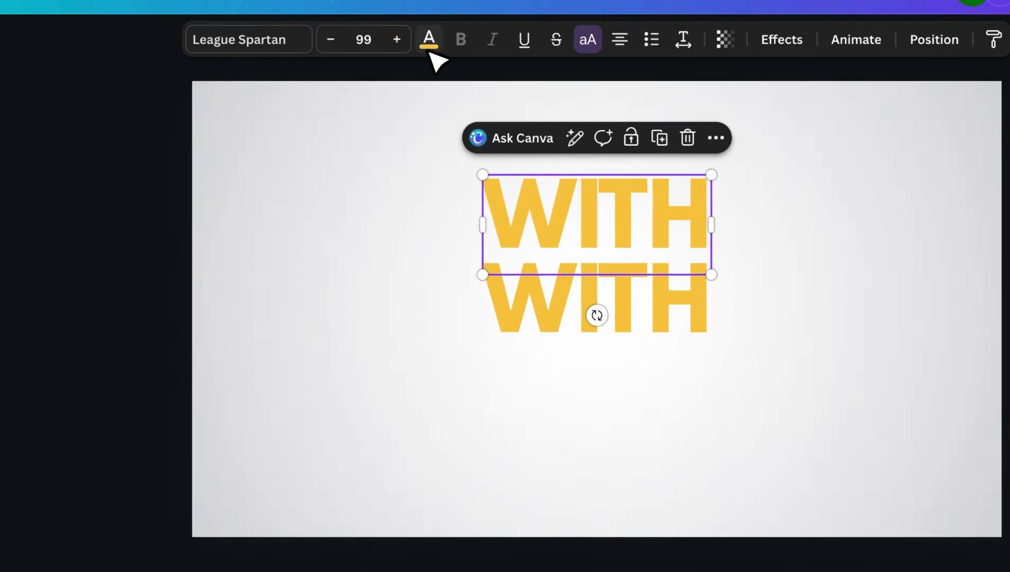
Step: Change the color of the upper WITH on page 5 to black
click(344, 5)
click(140, 259)
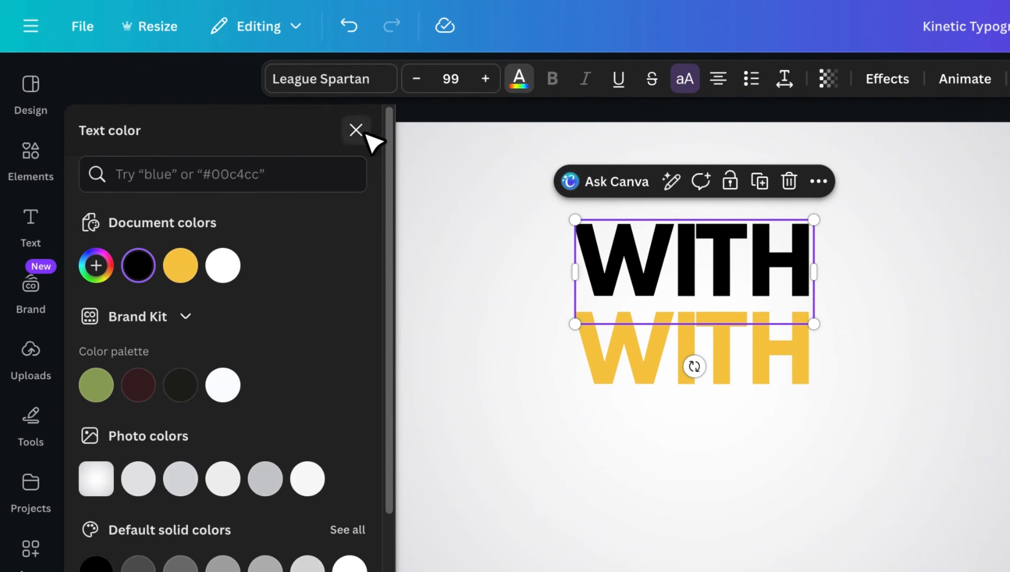
click(356, 130)
Step: Replace the black WITH's text with MOTION GRAPHICS and reduce its font size to 63 so it fits on one line
double_click(692, 249)
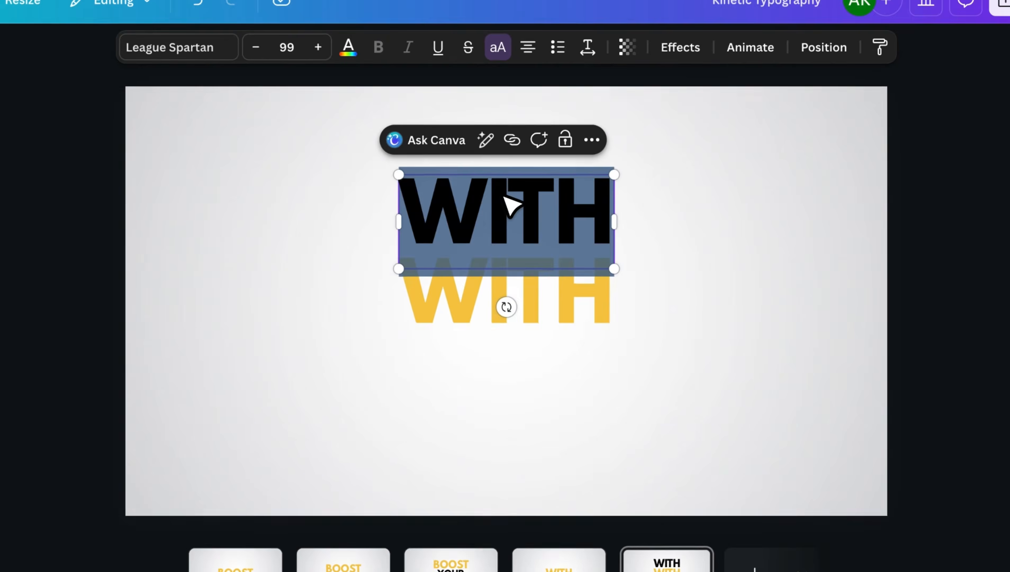
text(MOT)
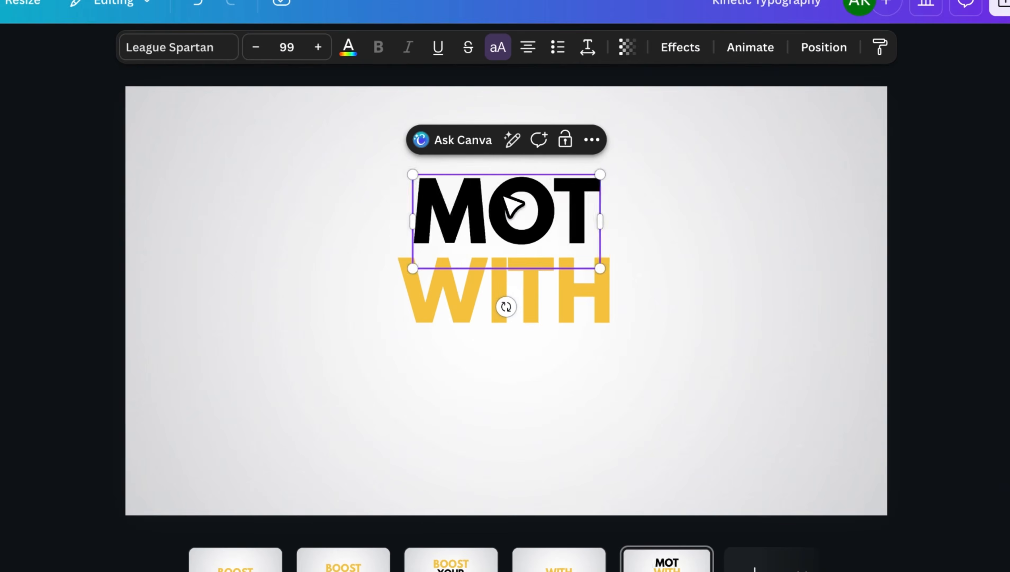
text(ION GRAPHICS)
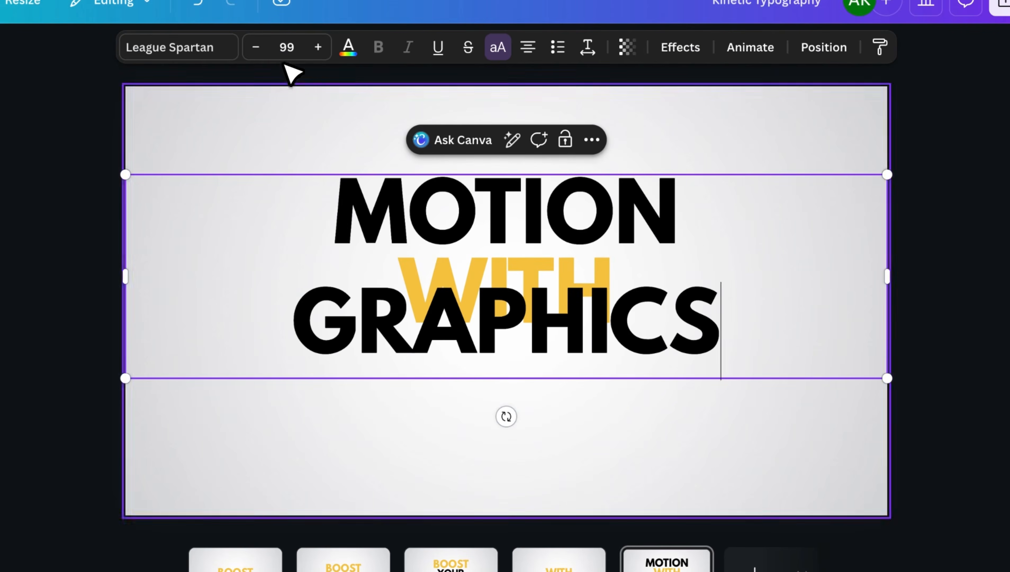
drag(261, 46, 263, 48)
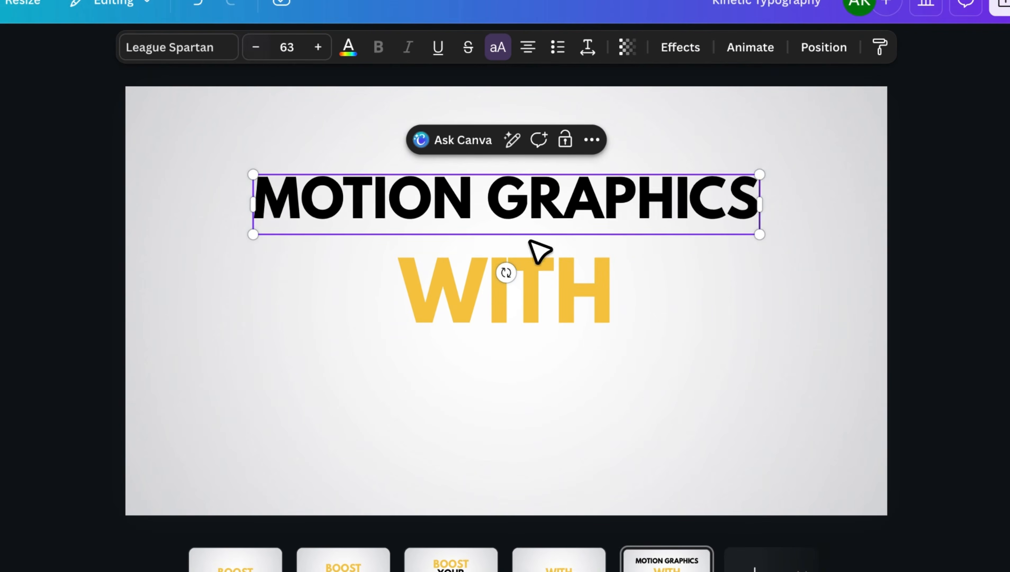
Step: Center MOTION GRAPHICS and WITH as a tight pair on page 5 and duplicate that page
drag(553, 206, 554, 278)
click(655, 311)
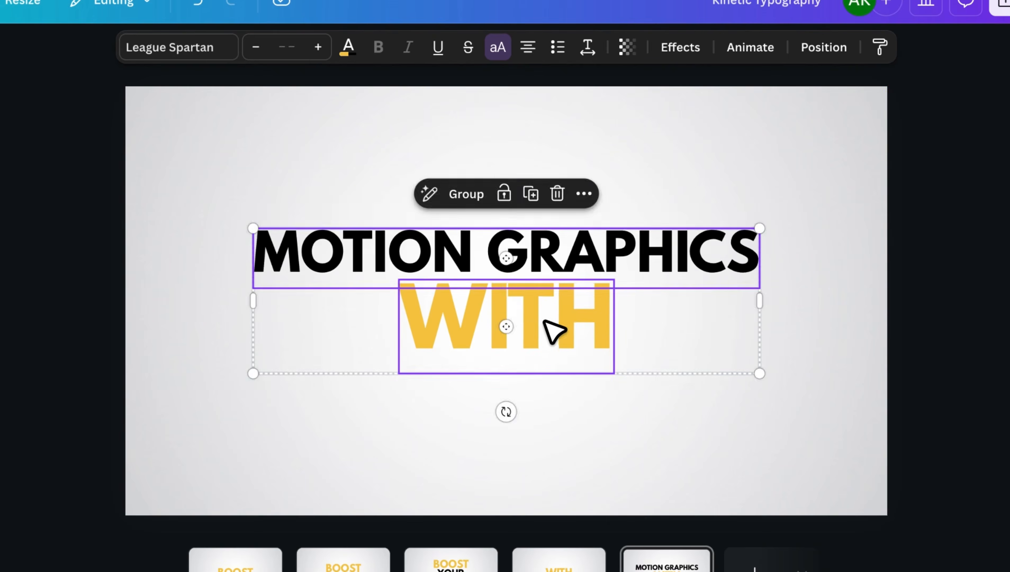
click(638, 512)
click(691, 559)
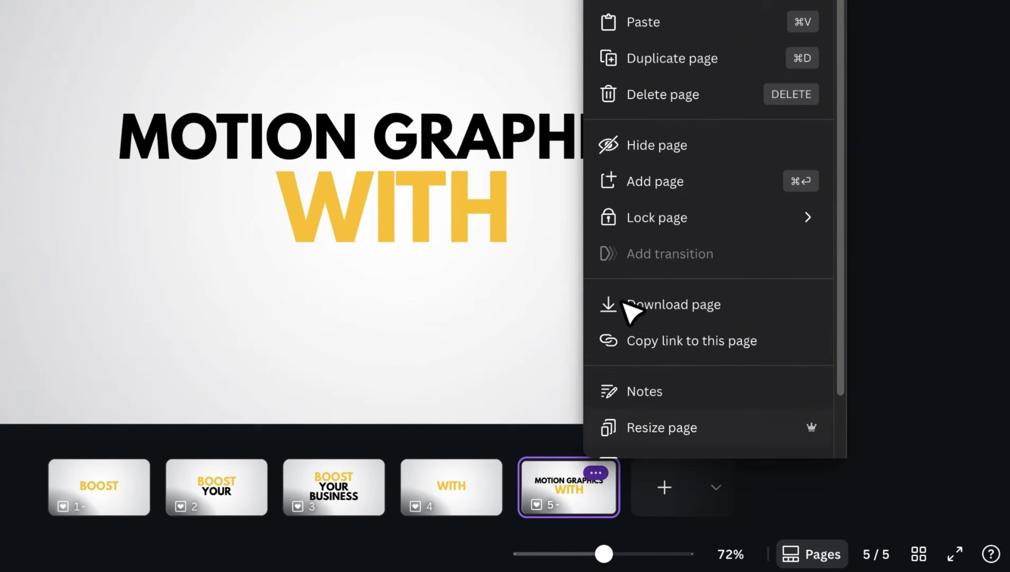
click(676, 58)
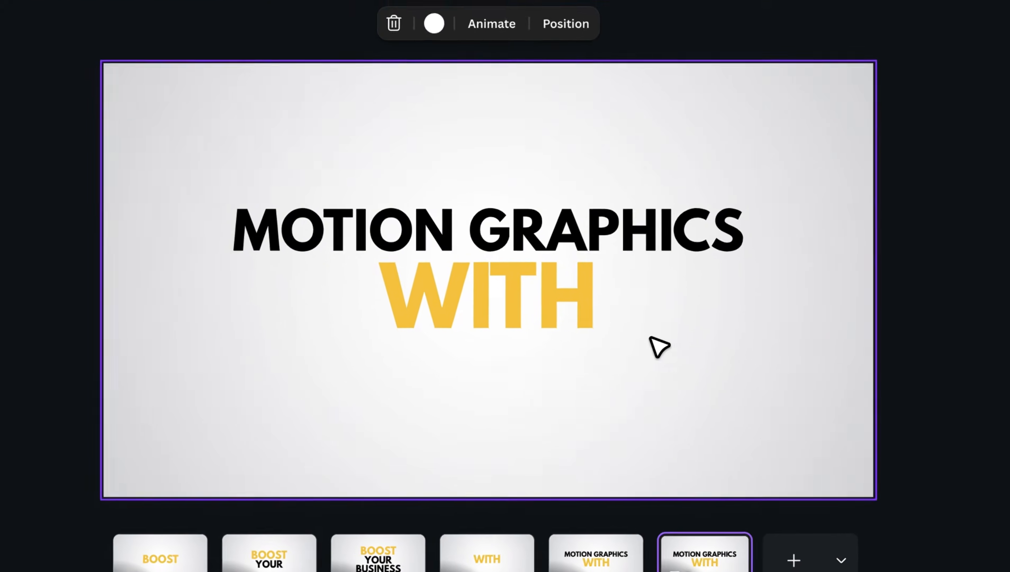
Step: On page 6, rotate both lines together a quarter turn counterclockwise and fit them, scaled down, left of the page center
drag(562, 258, 446, 181)
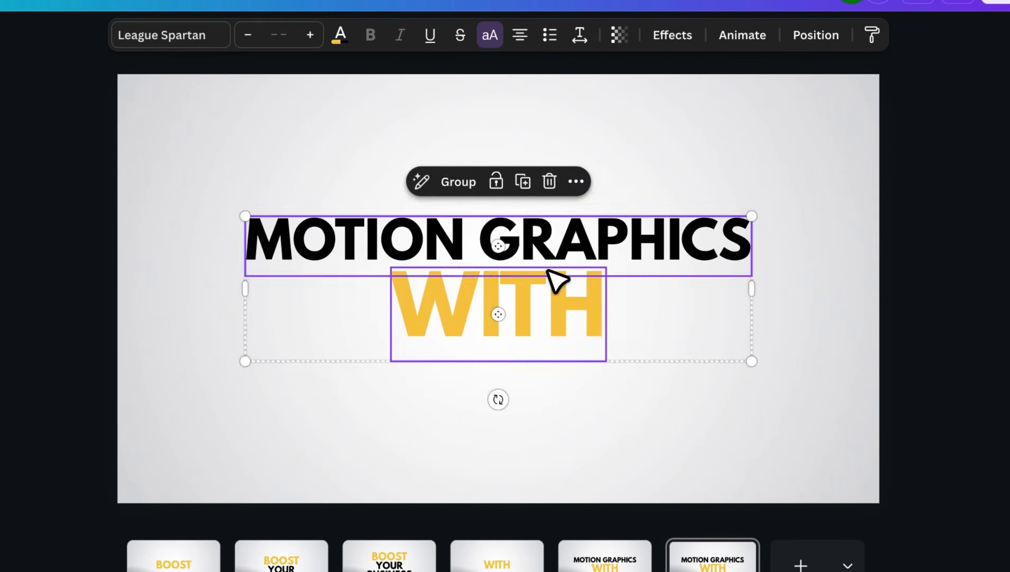
drag(526, 395, 577, 291)
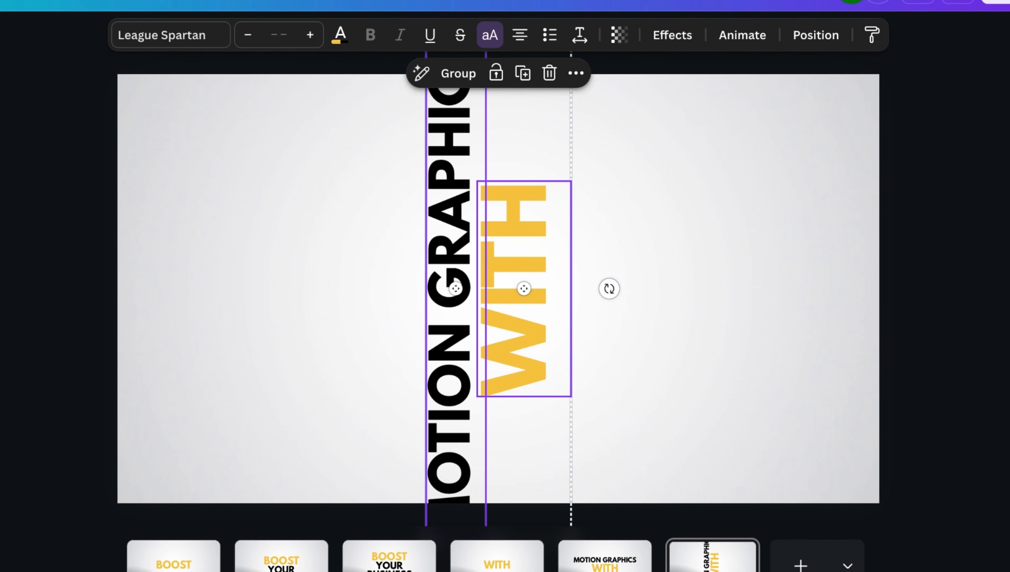
scroll(498, 289, up, 1)
scroll(498, 288, down, 3)
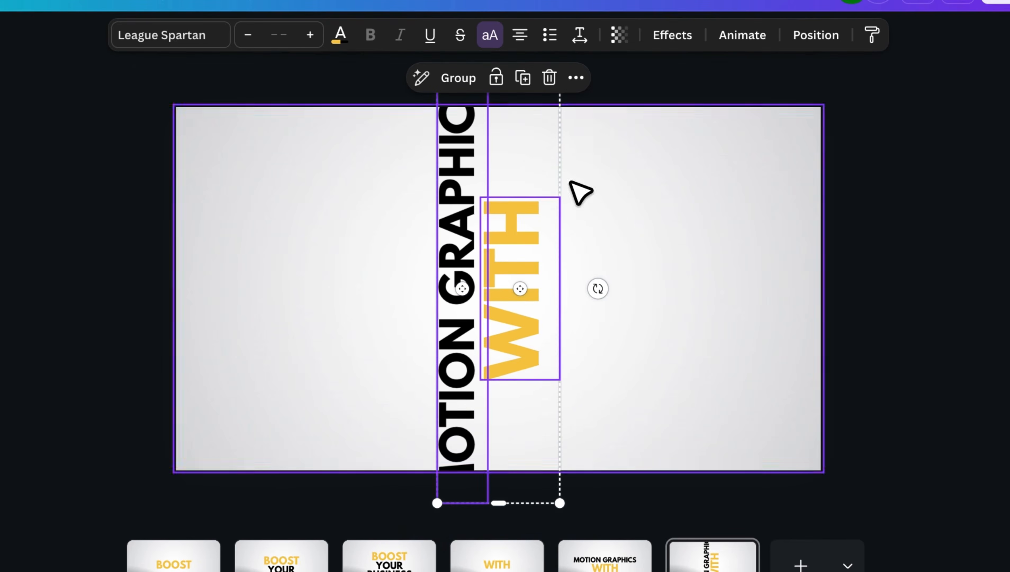
drag(558, 501, 529, 424)
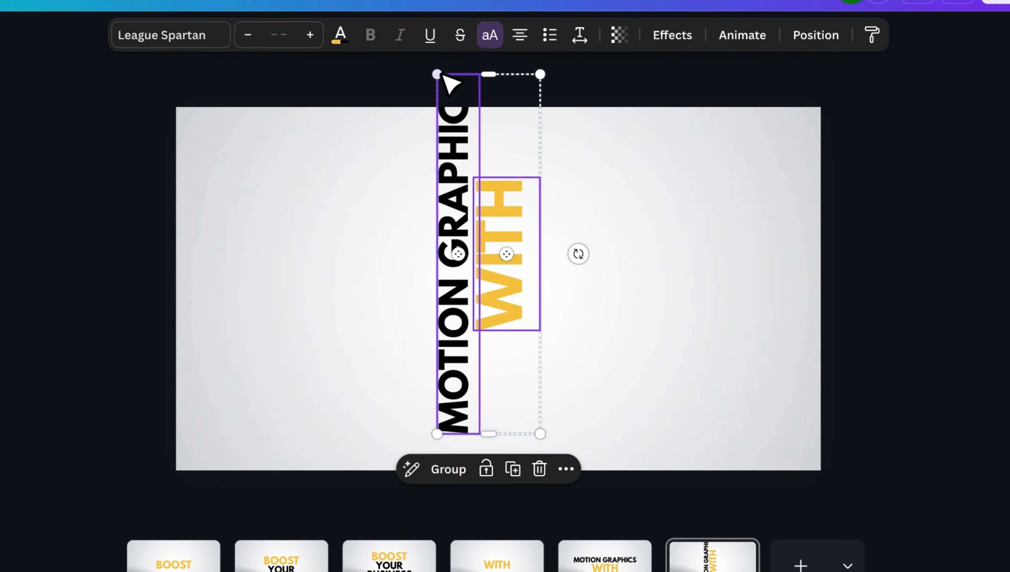
drag(438, 75, 465, 114)
drag(479, 265, 346, 283)
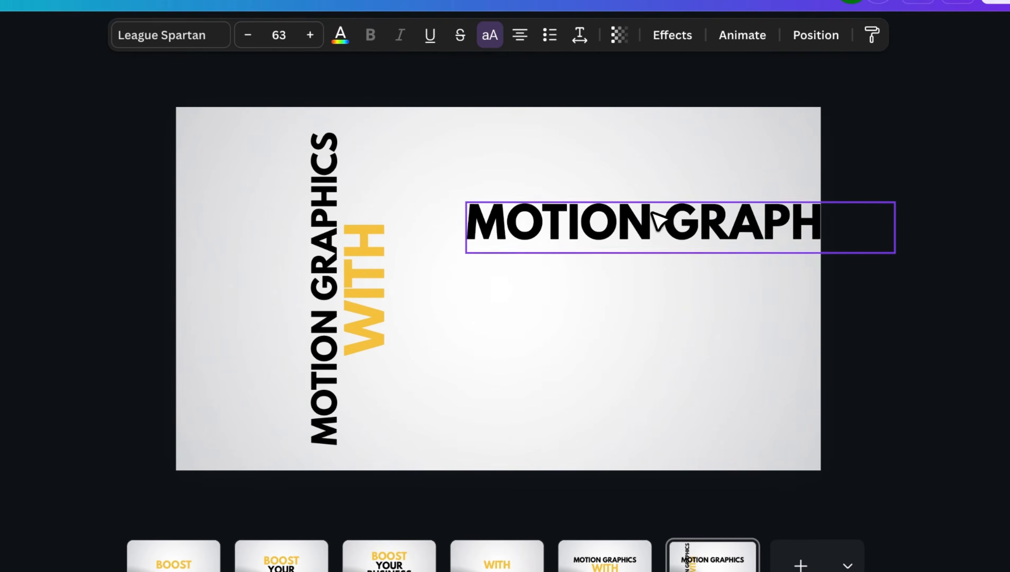
Step: Turn a horizontal copy of MOTION GRAPHICS into LET at font size 125, placed just right of the rotated text
drag(652, 212, 596, 215)
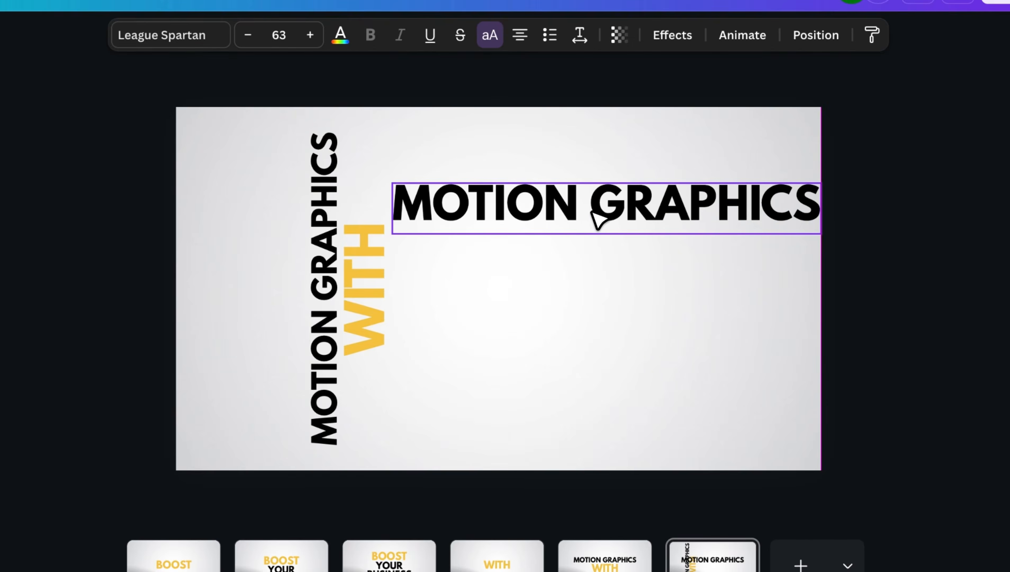
double_click(596, 216)
text(LET)
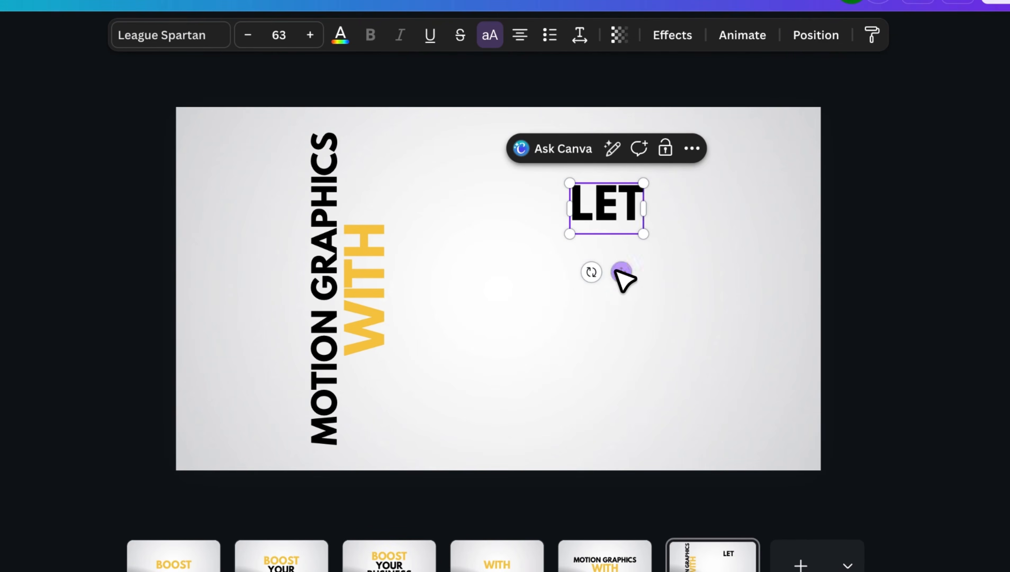
drag(616, 271, 437, 253)
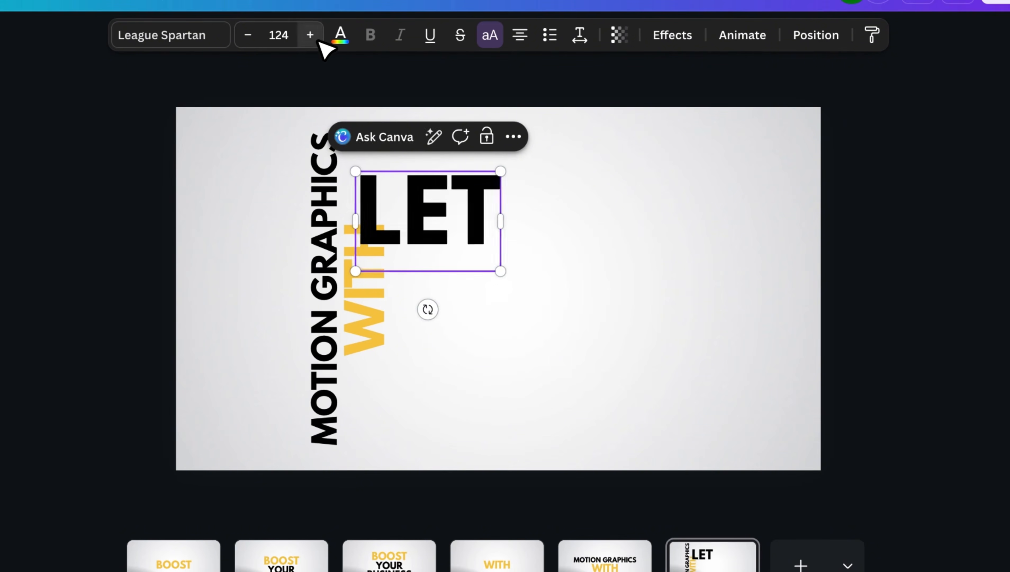
click(318, 41)
click(516, 281)
Step: Place a copy of LET below it and change the copy's text to US
drag(460, 235, 466, 372)
click(518, 120)
double_click(505, 289)
text(US)
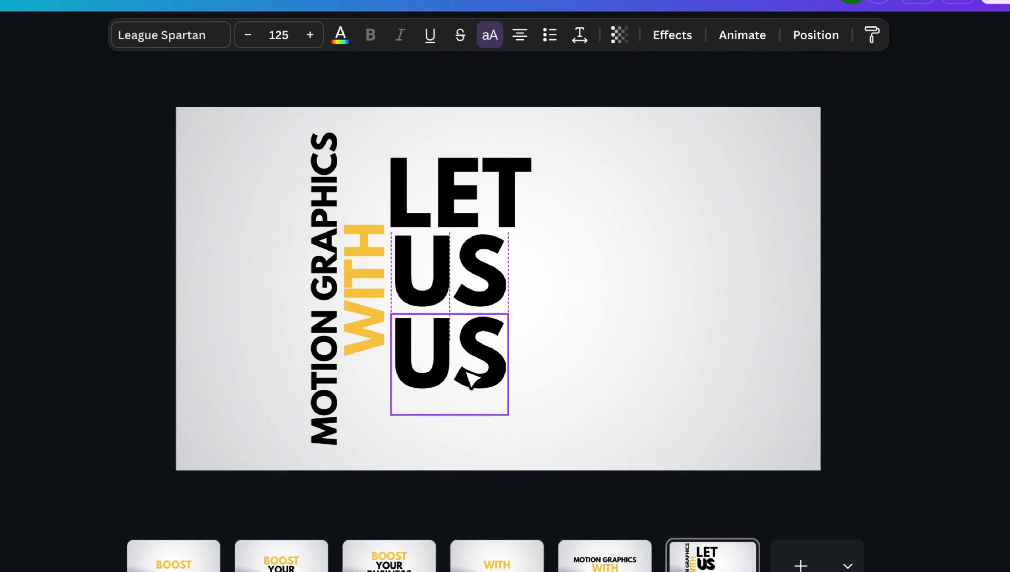
Step: Change the copy of US beneath it to CREATE and even out the vertical spacing of the LET, US and CREATE lines
double_click(471, 383)
text(CREATE)
drag(508, 401, 609, 402)
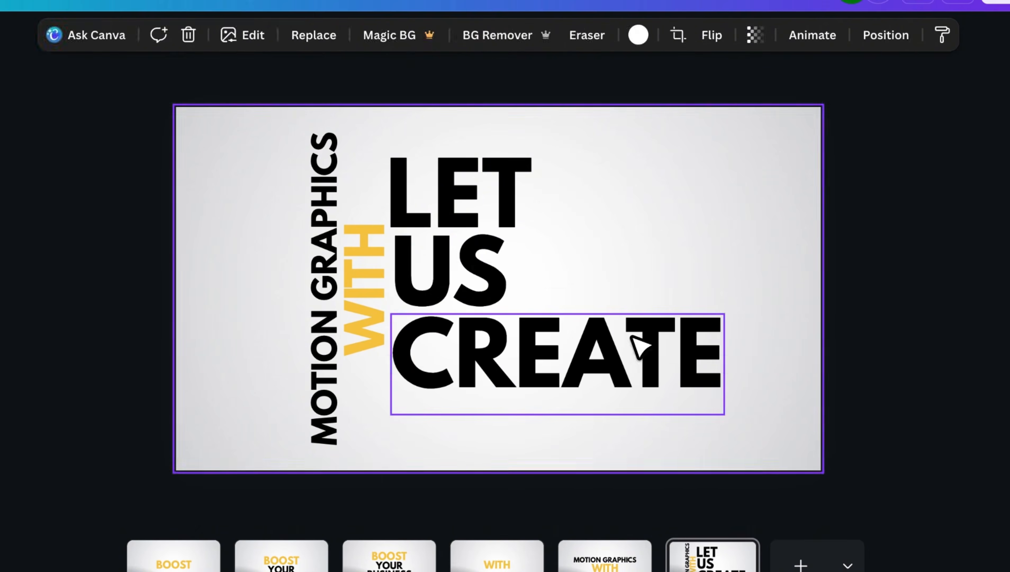
drag(479, 272, 479, 278)
drag(444, 351, 444, 357)
click(785, 383)
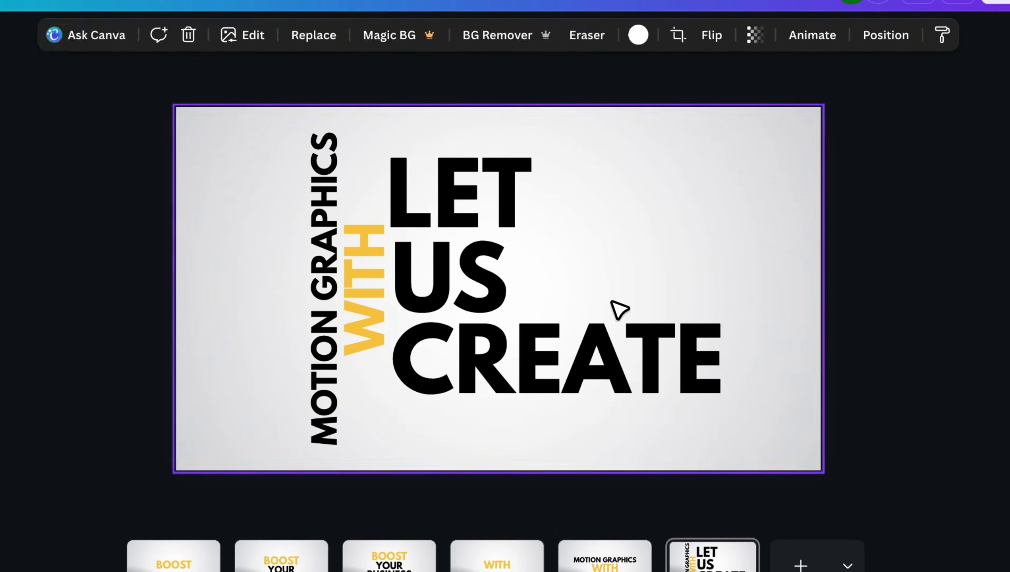
Step: Shift the whole text arrangement on page 6 left so it sits horizontally centered on the page
click(465, 196)
shift+click(461, 276)
shift+click(481, 356)
drag(577, 357, 576, 358)
click(662, 454)
key(ctrl+a)
drag(463, 307, 445, 307)
click(794, 362)
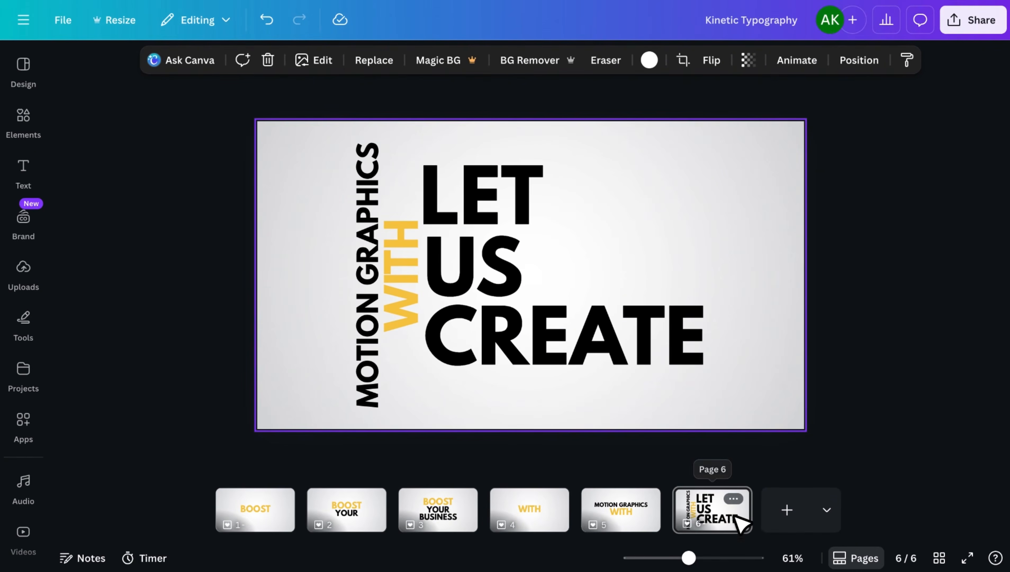
Step: Duplicate page 6 and delete all the text from the new page 7
right_click(736, 518)
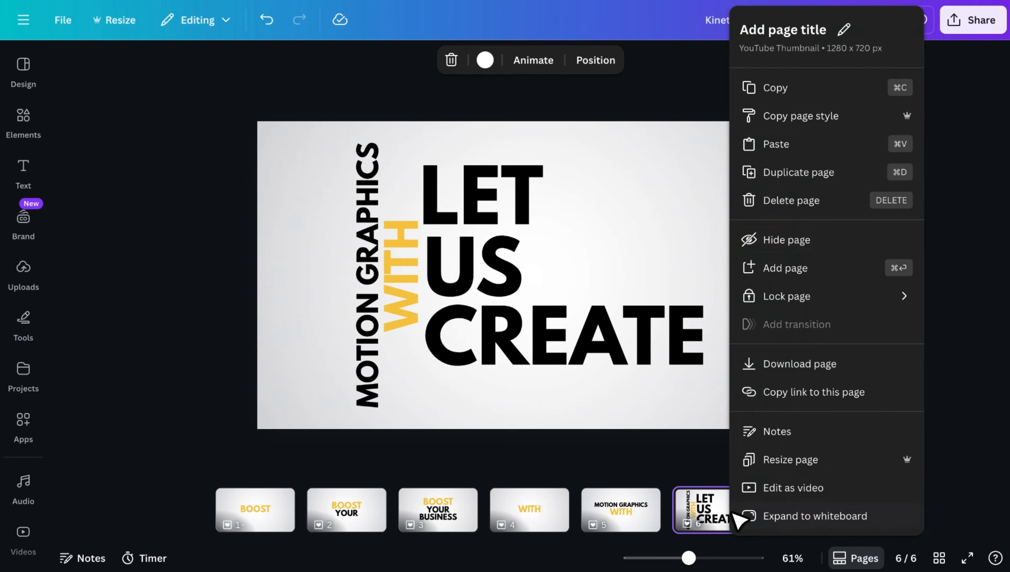
click(802, 172)
drag(743, 388, 358, 196)
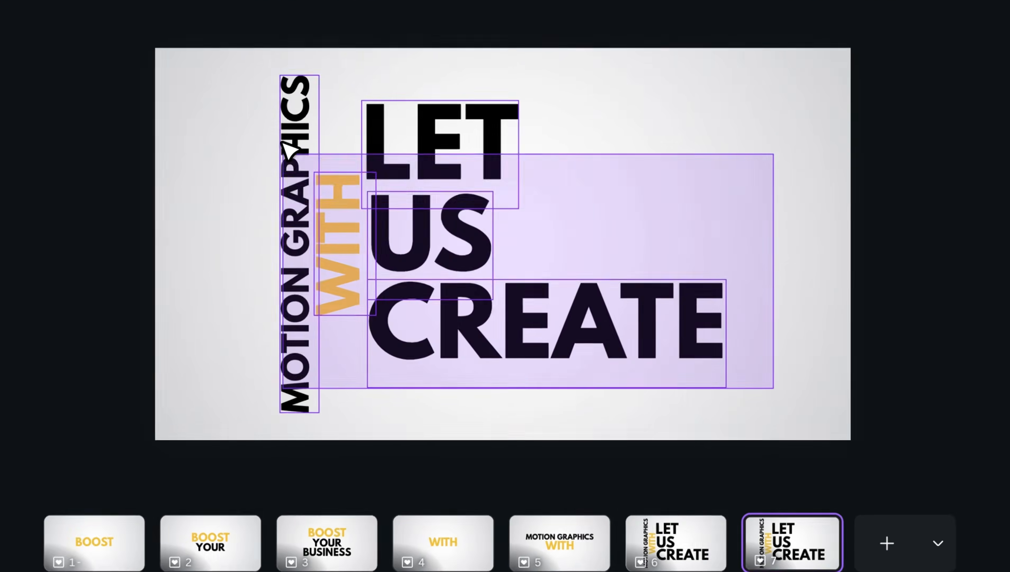
drag(281, 142, 285, 140)
key(Delete)
Step: Add a small circle at the center of page 7 and color it black
key(c)
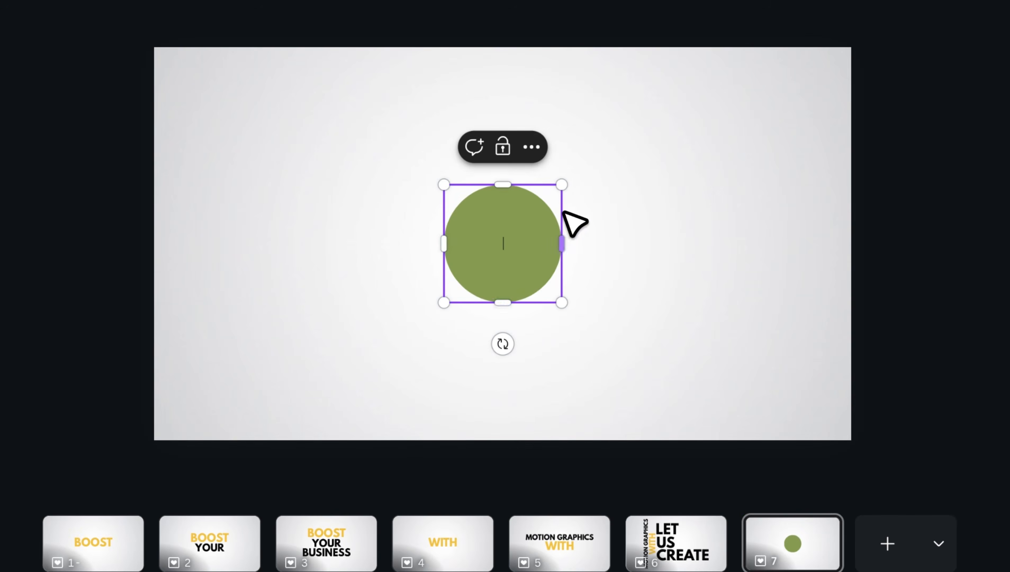
drag(561, 184, 513, 229)
drag(483, 277, 502, 255)
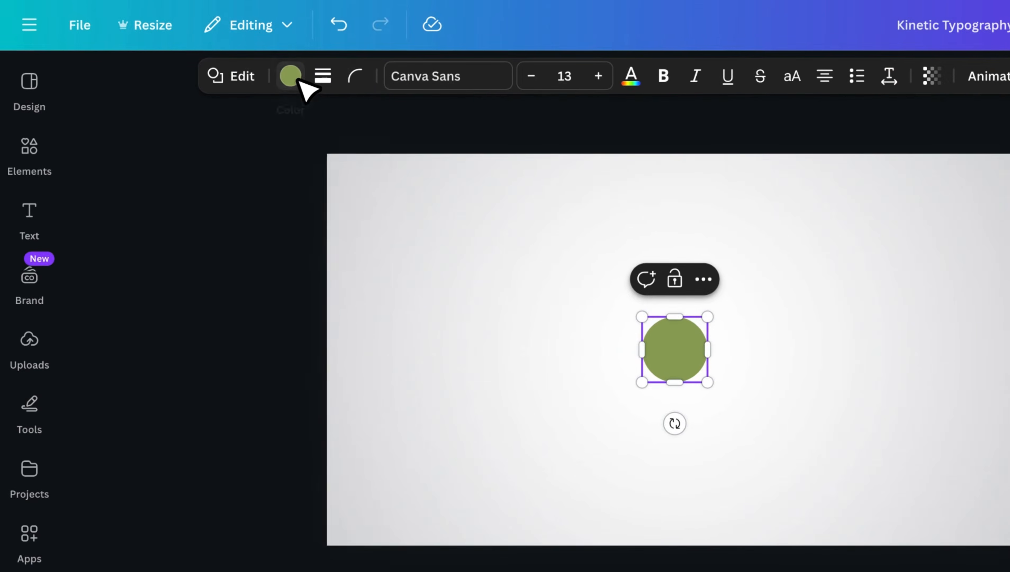
click(290, 76)
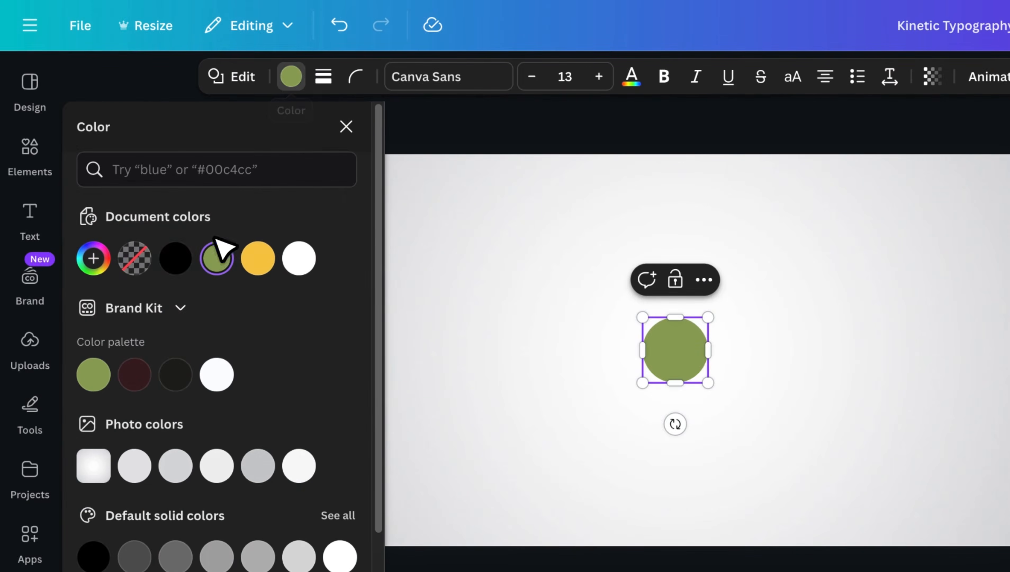
Step: Search the elements for "circle boder" without the photo filter and show all matching graphics
click(44, 147)
click(208, 97)
text(circ)
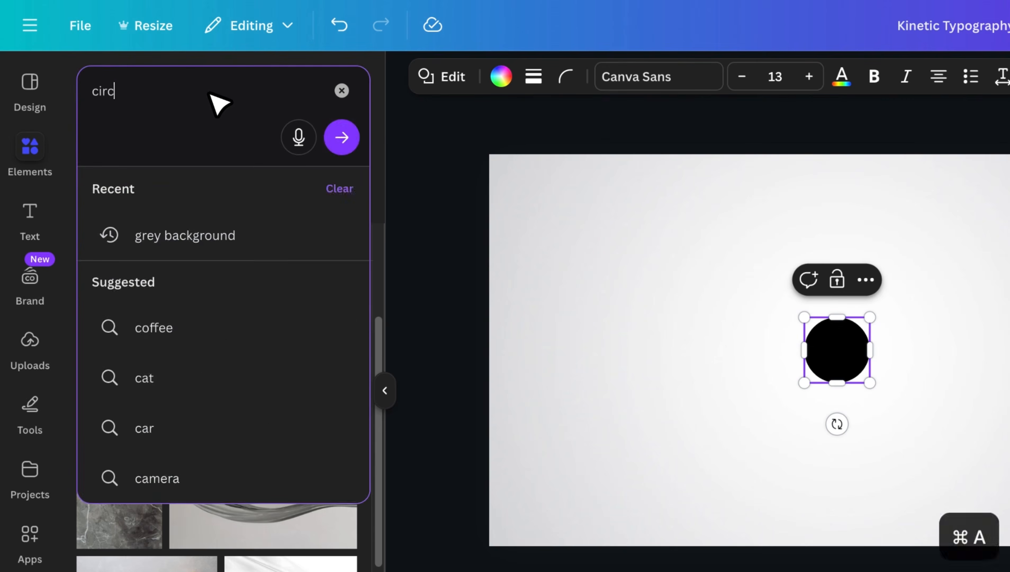
text(le boder)
key(Return)
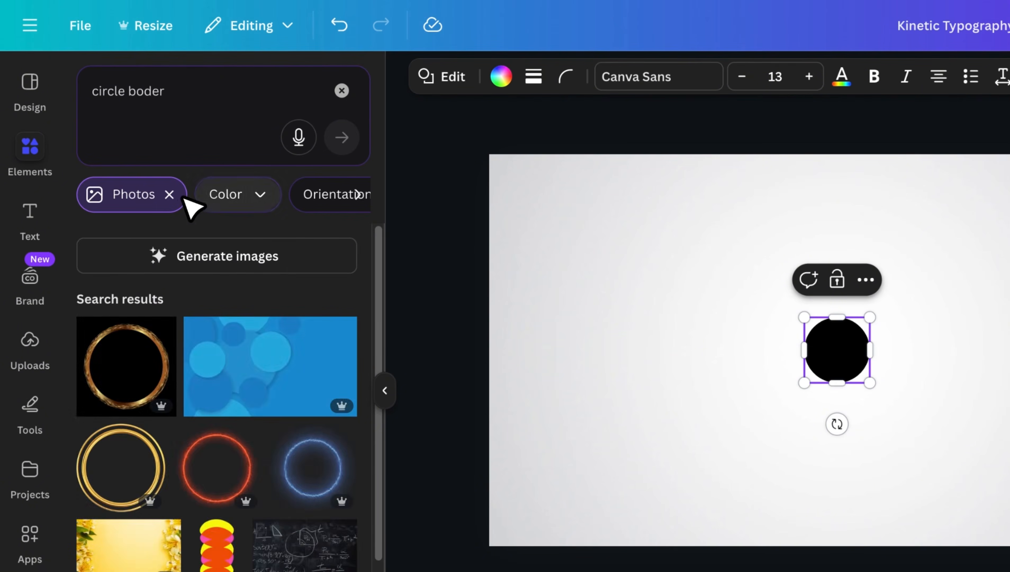
click(169, 194)
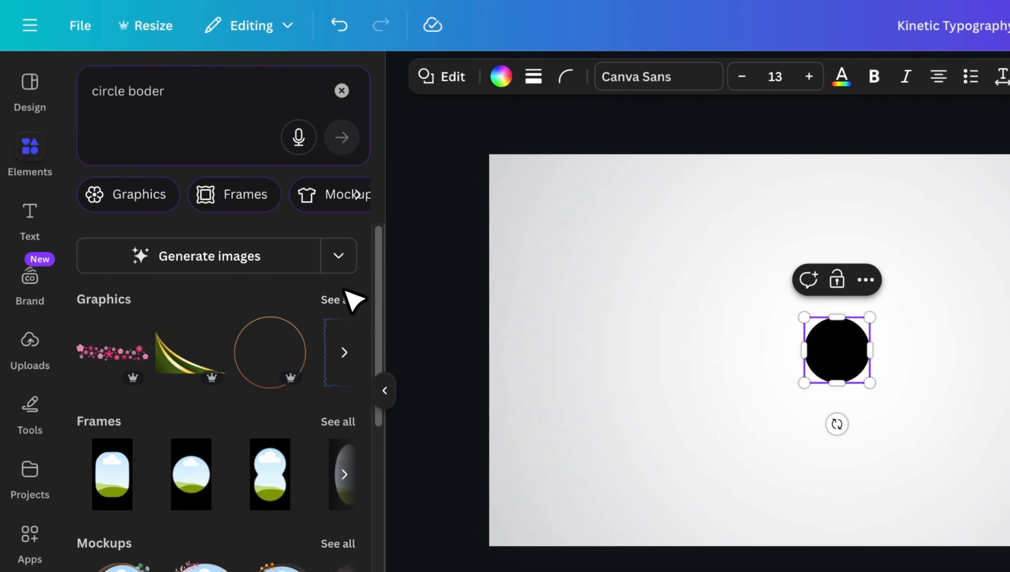
click(346, 292)
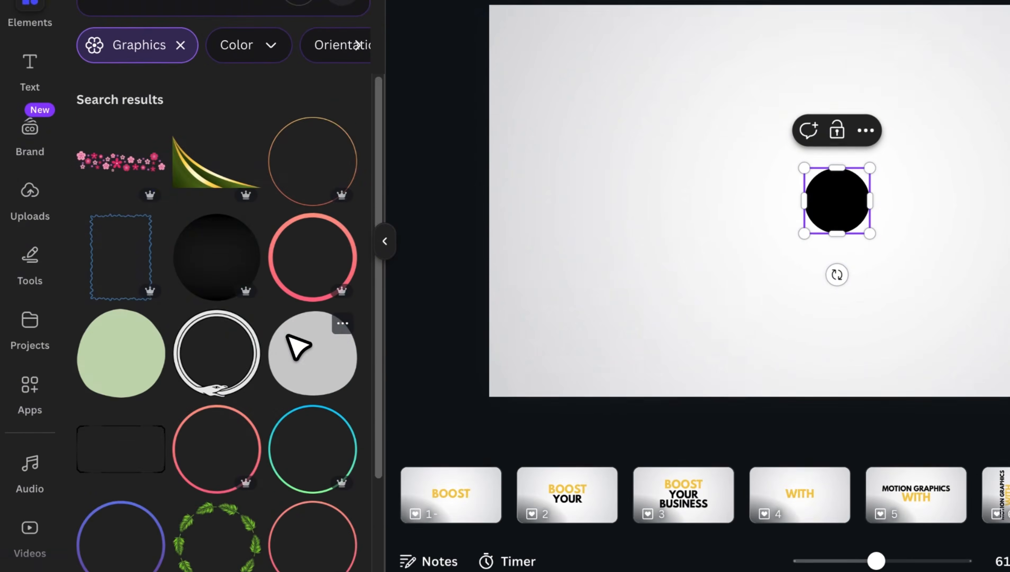
Step: Add the thick black ring graphic to page 7, shrink it and place it below and left of the black circle
scroll(298, 340, down, 2)
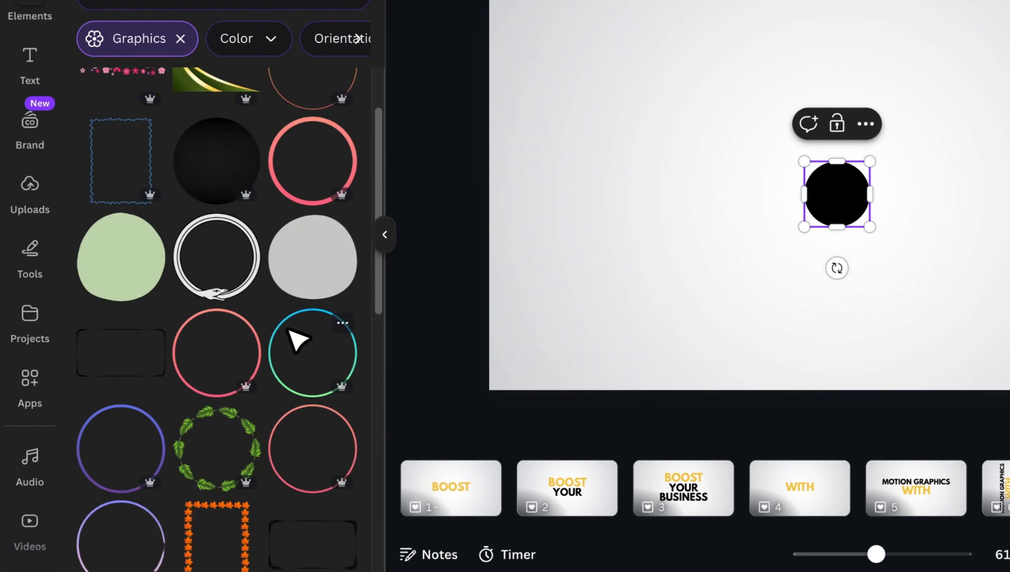
scroll(298, 340, down, 5)
scroll(298, 340, down, 5)
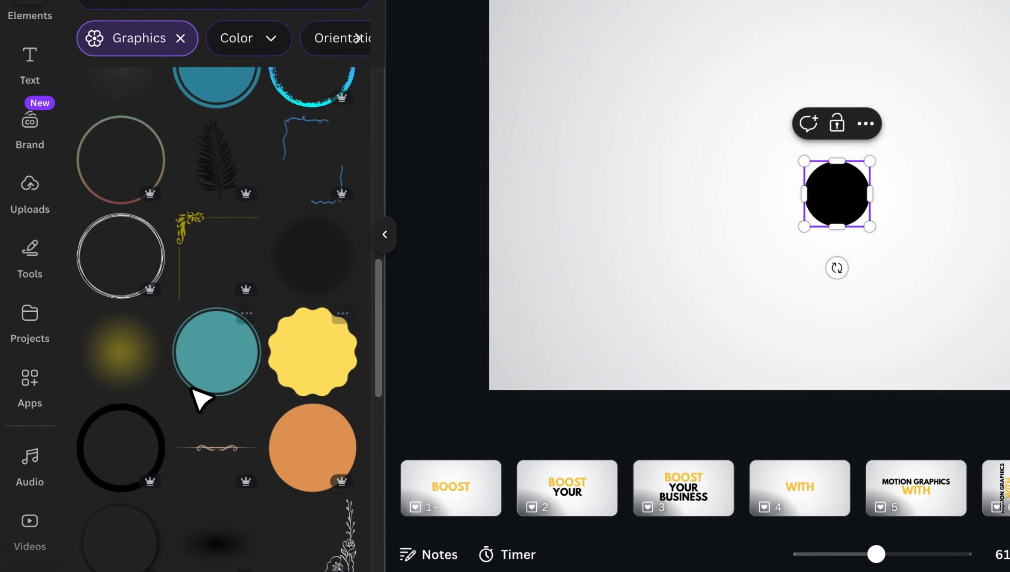
click(146, 427)
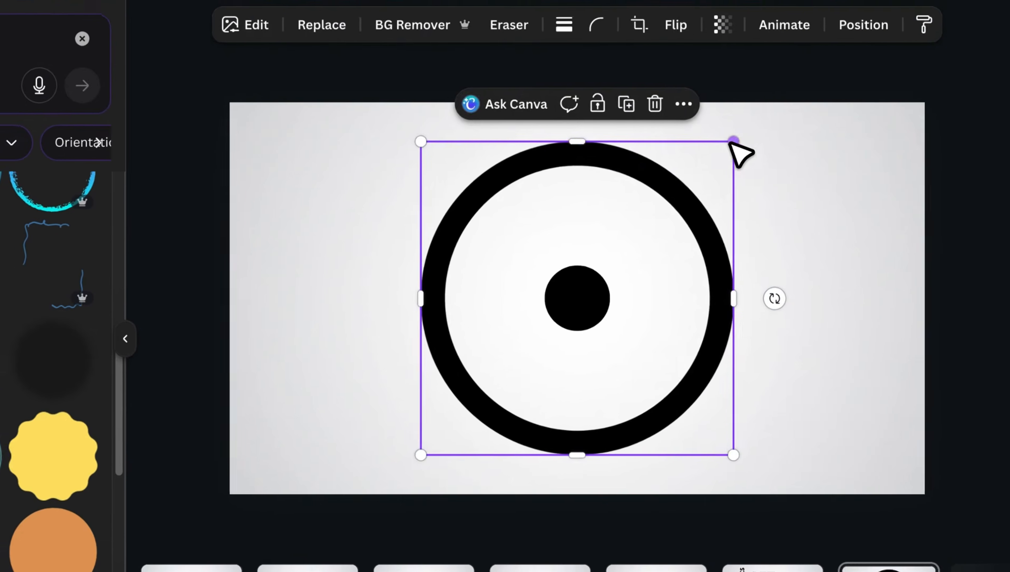
drag(995, 41, 879, 140)
drag(598, 246, 456, 413)
click(532, 433)
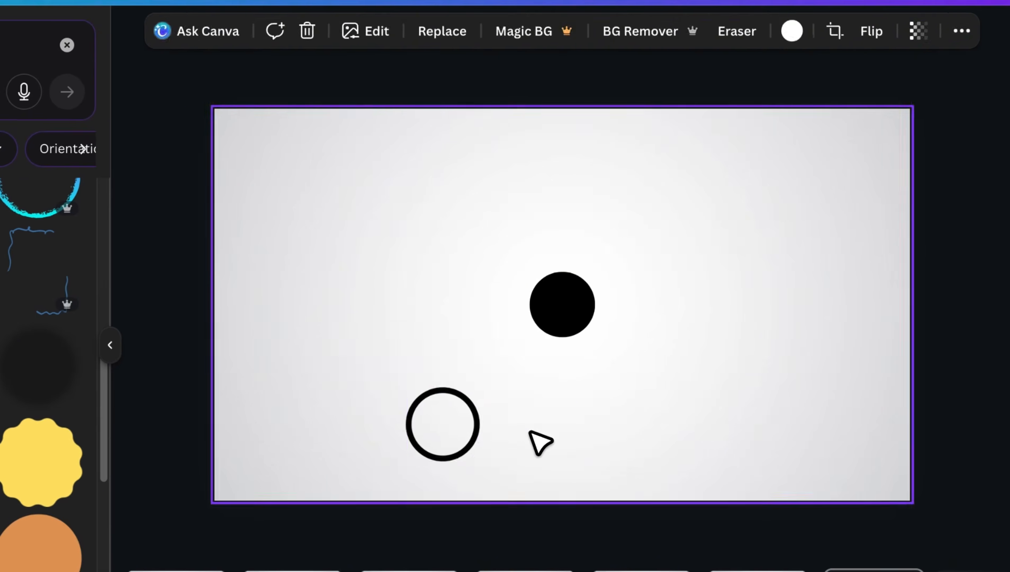
Step: Replace the thin black ring on page 7 with a thick-bordered black ring graphic from the circle border results
click(449, 443)
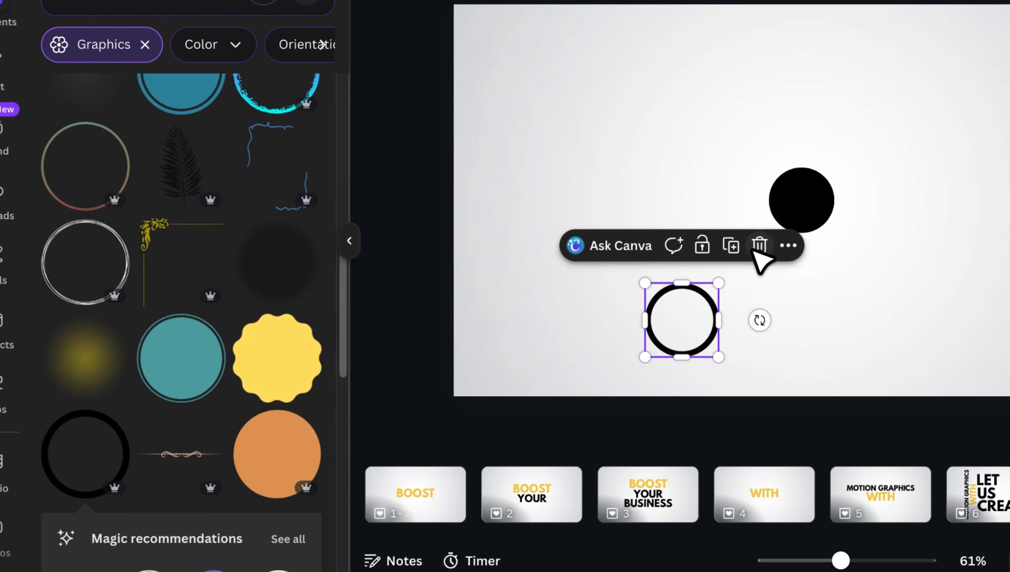
click(764, 239)
scroll(289, 299, down, 10)
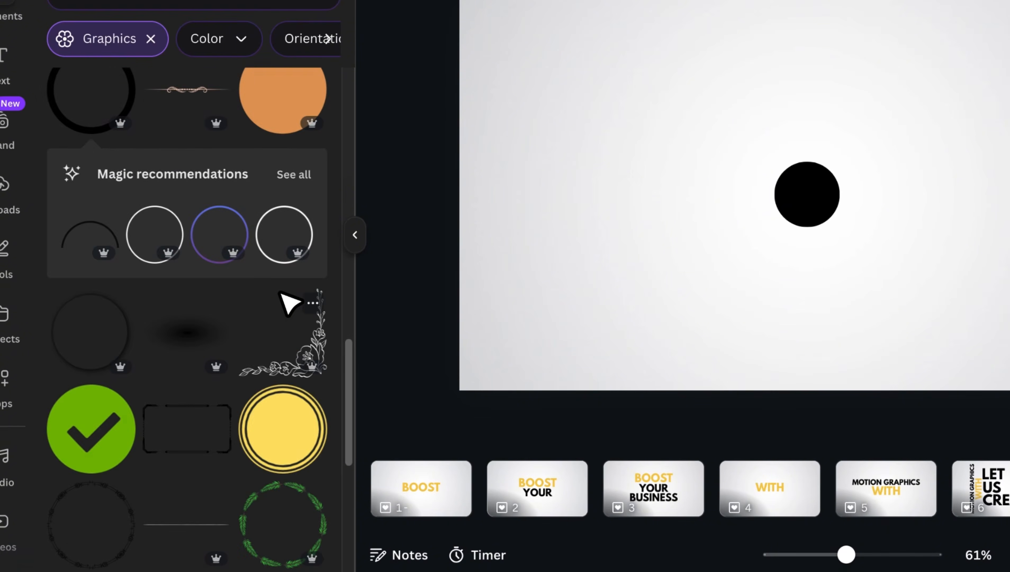
click(194, 520)
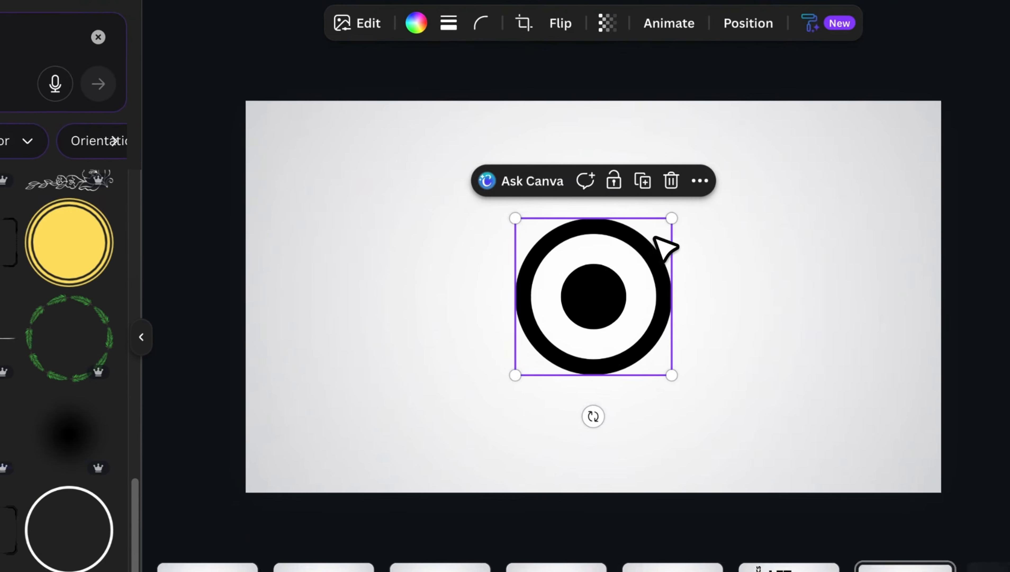
Step: Shrink the ring to fit closely around the centered black circle and color it with the yellow document color
drag(672, 219, 593, 297)
drag(519, 385, 560, 343)
click(384, 37)
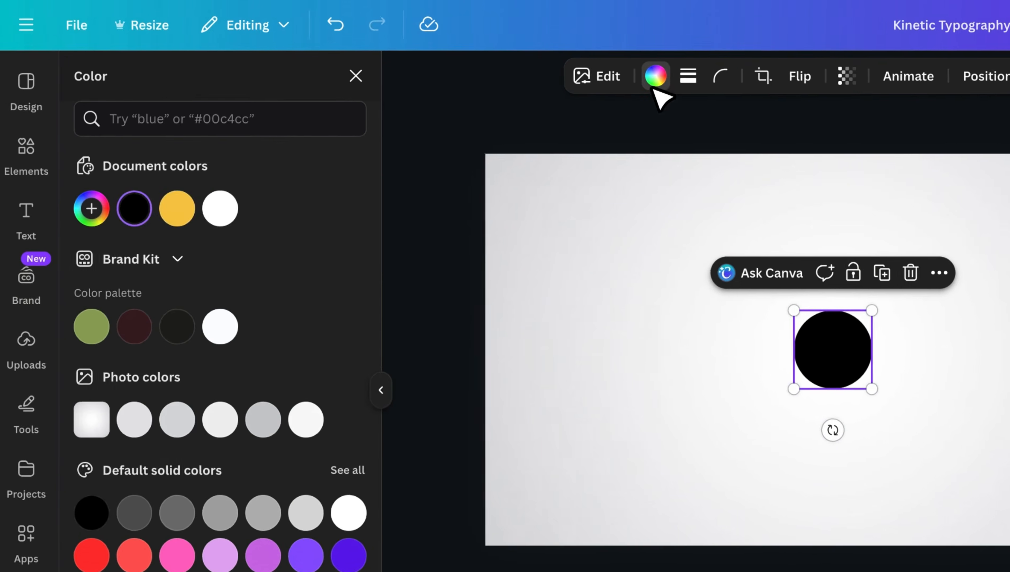
click(190, 211)
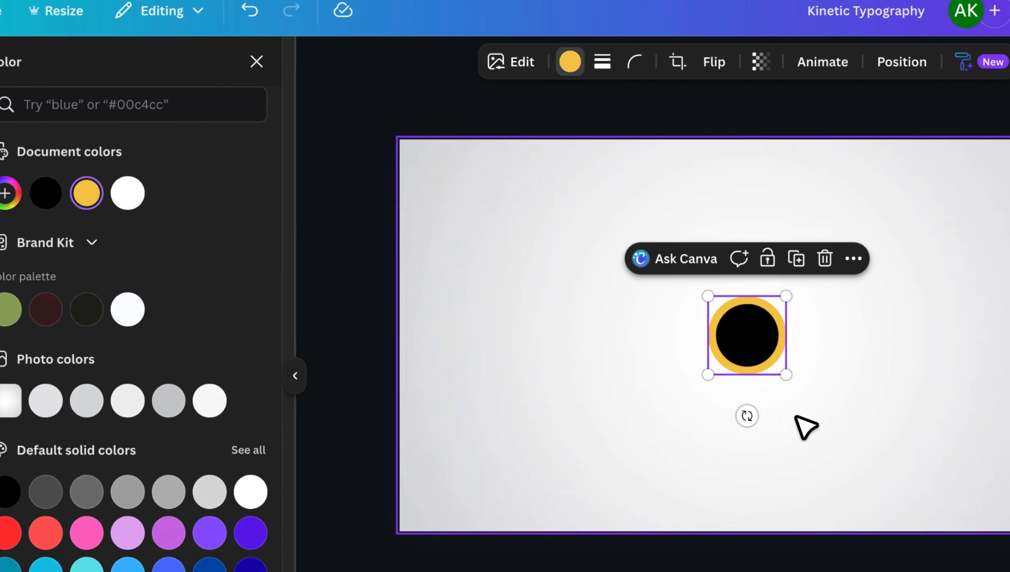
click(929, 433)
drag(890, 400, 852, 367)
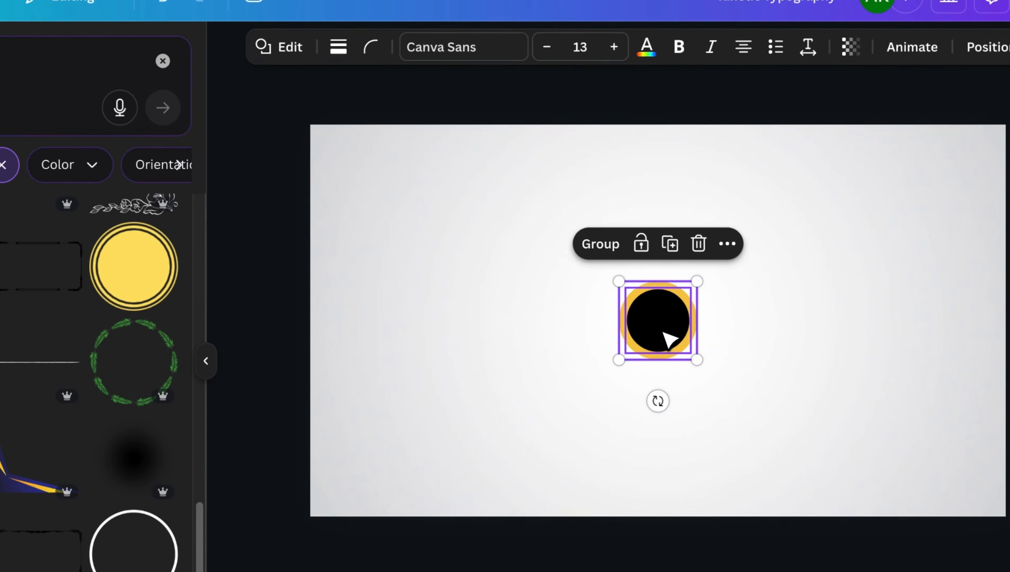
click(708, 399)
Step: Clear the elements search and duplicate page 7
click(164, 59)
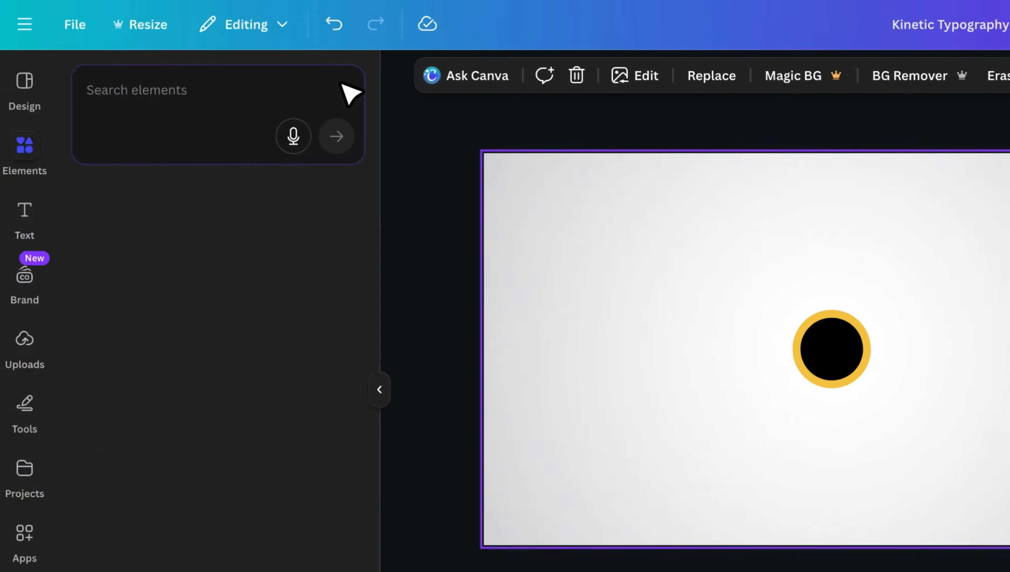
click(379, 389)
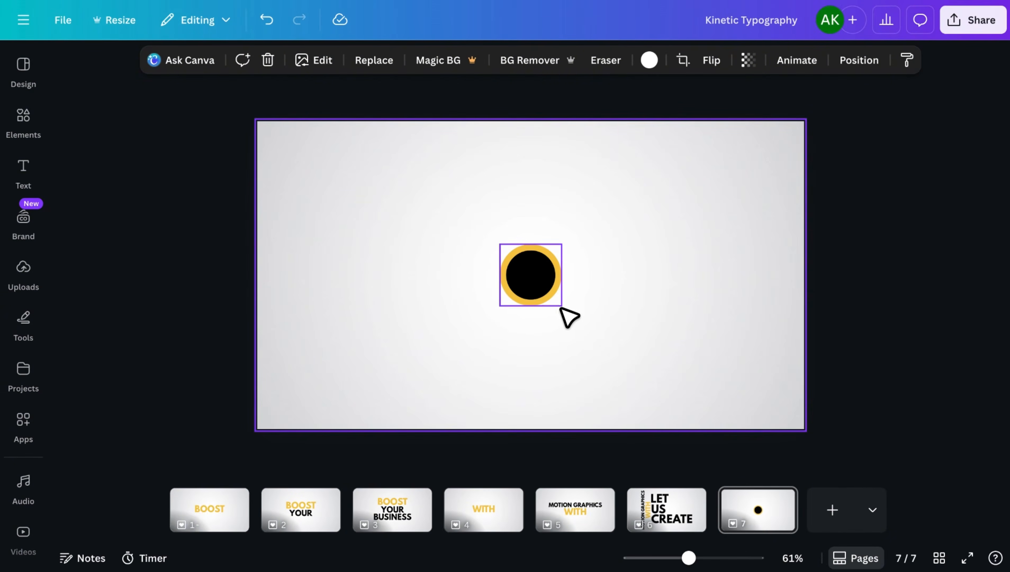
right_click(770, 521)
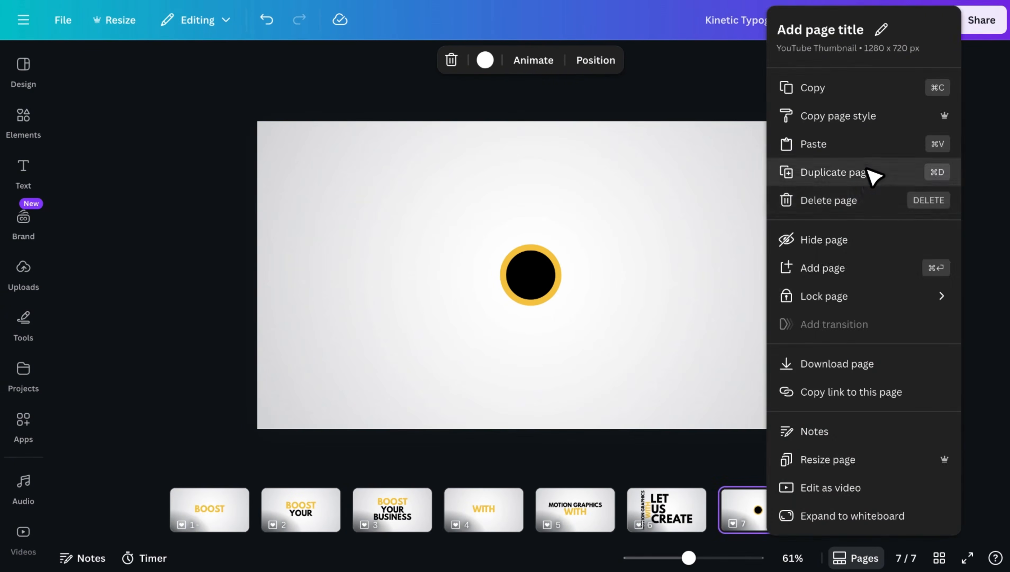
click(834, 172)
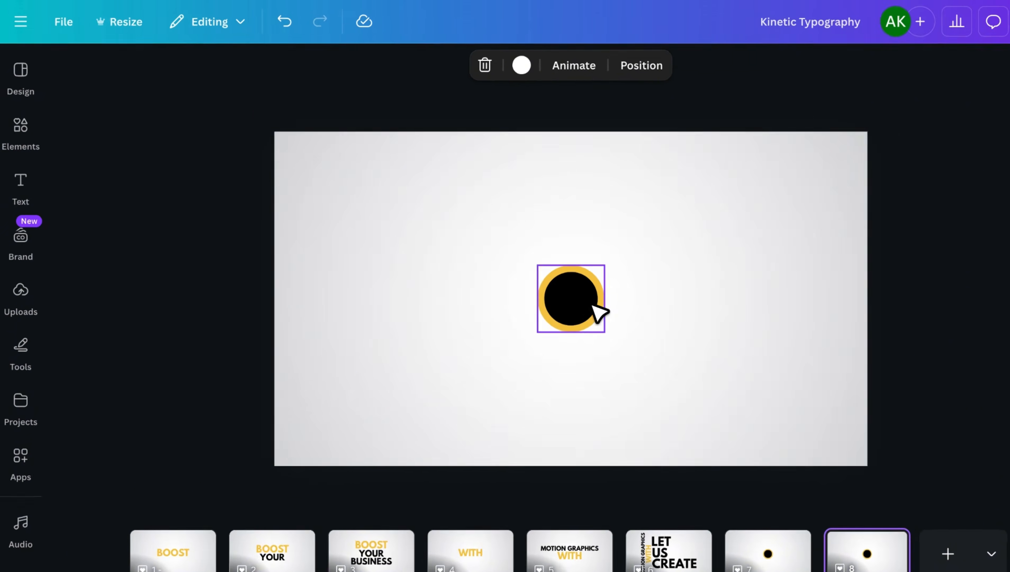
Step: Delete the black circle layer beneath the yellow ring on page 8
click(551, 285)
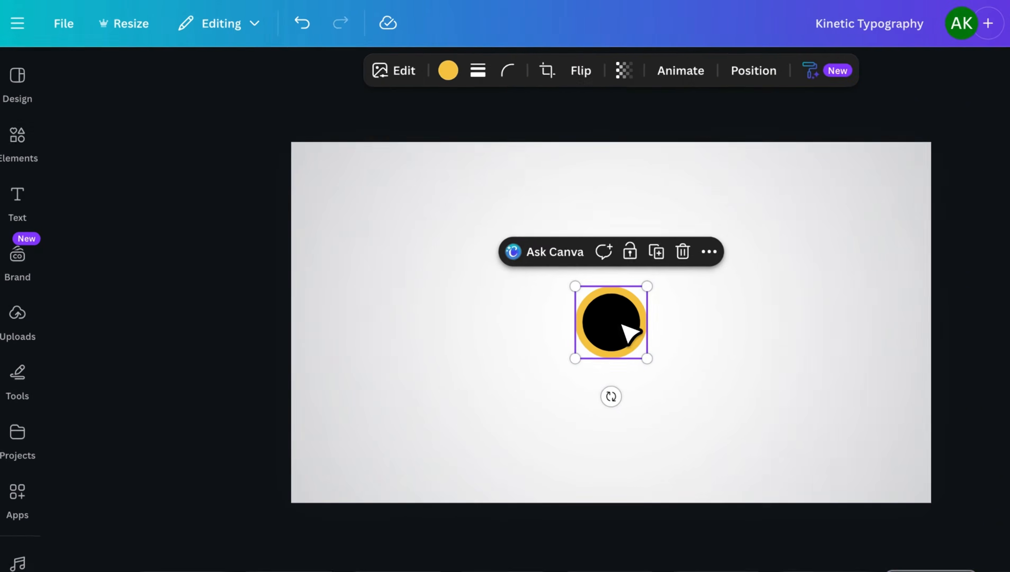
click(760, 72)
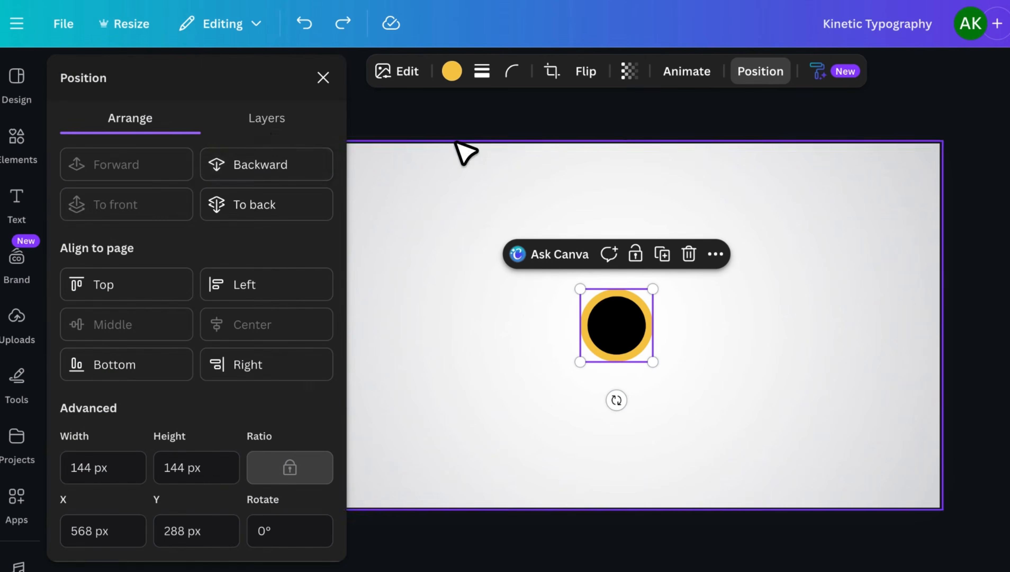
click(267, 120)
click(266, 271)
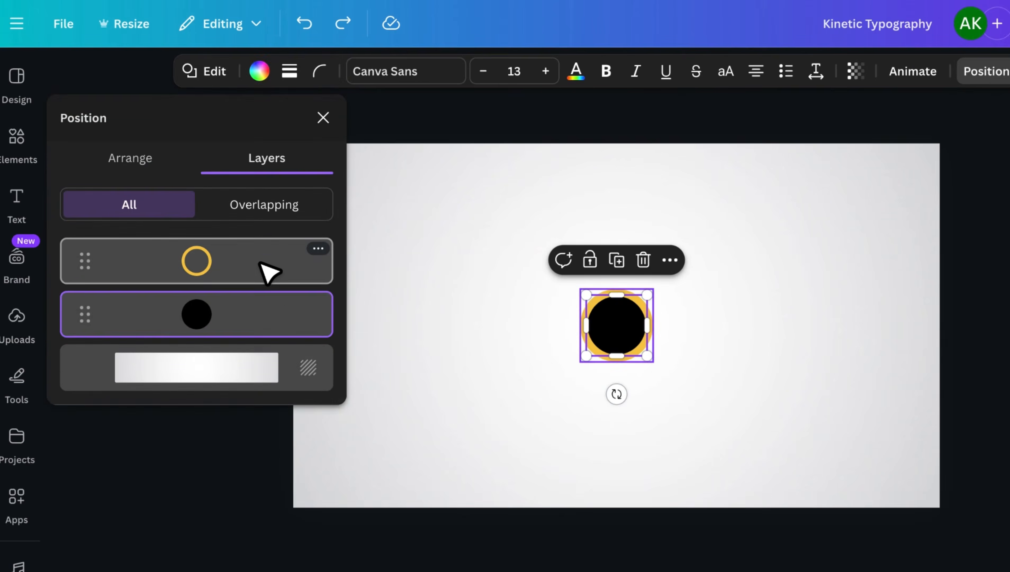
key(Delete)
click(323, 77)
Step: Enlarge the yellow ring until it runs past the page's upper and lower edges and center it on page 8
click(609, 346)
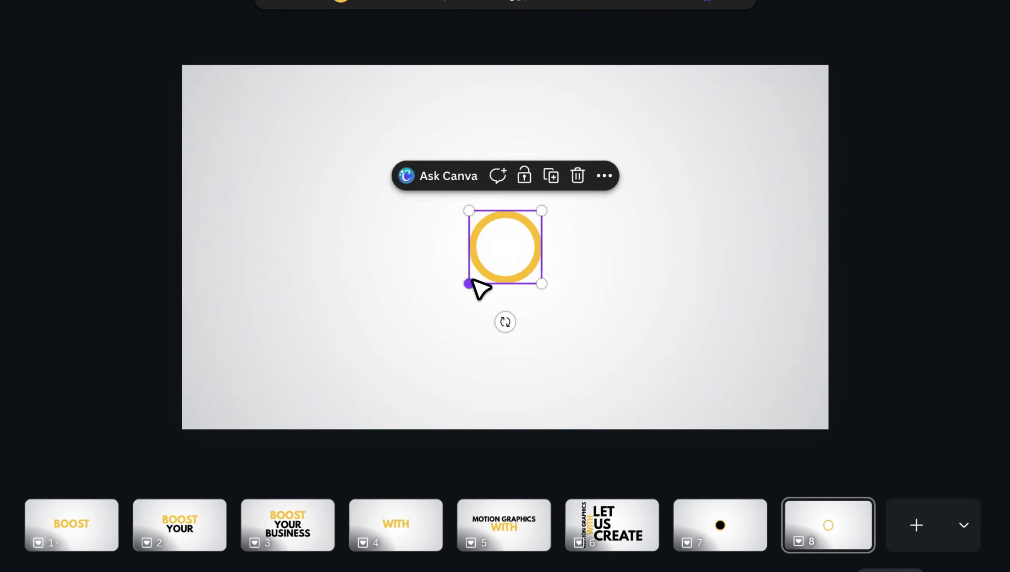
drag(469, 283, 269, 531)
drag(541, 210, 932, 0)
drag(676, 172, 645, 215)
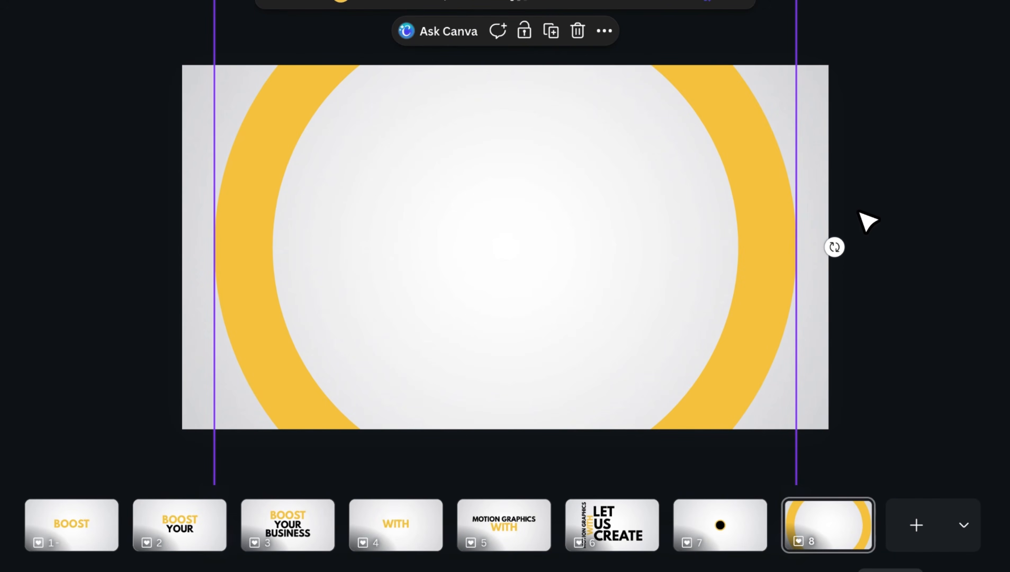
Step: Copy the "LET" text from page 6 and paste it onto page 8
click(640, 508)
click(515, 188)
key(super+c)
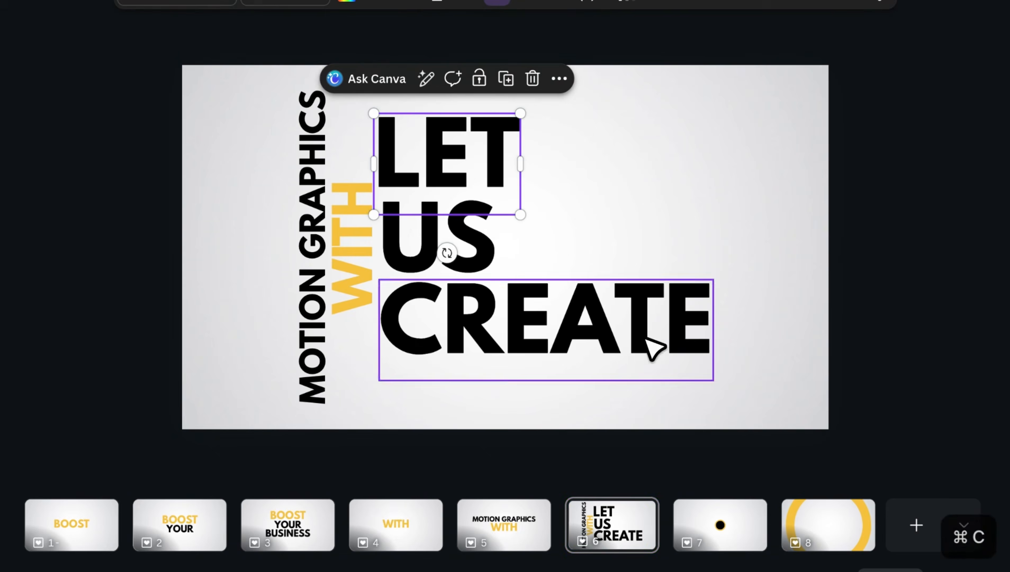
click(818, 505)
key(super+v)
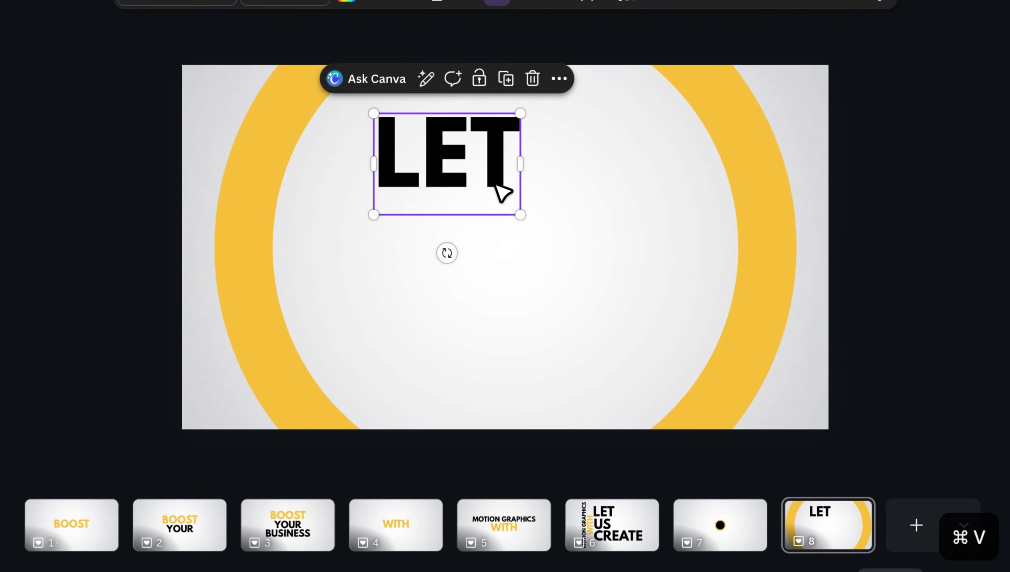
Step: Center the pasted text inside the yellow ring and change it to "LOGO"
drag(496, 186, 544, 263)
double_click(543, 263)
text(LO)
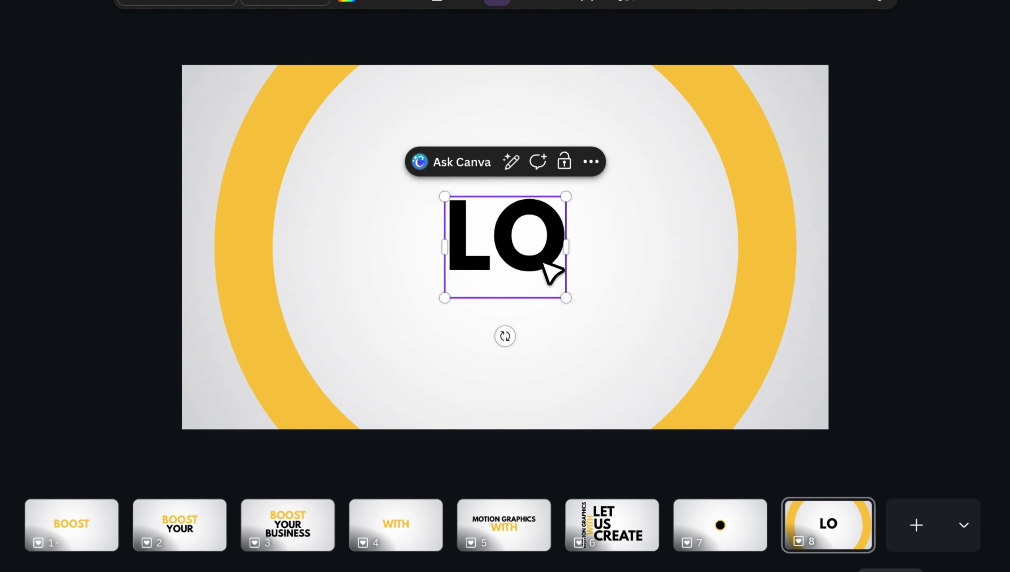
text(GO)
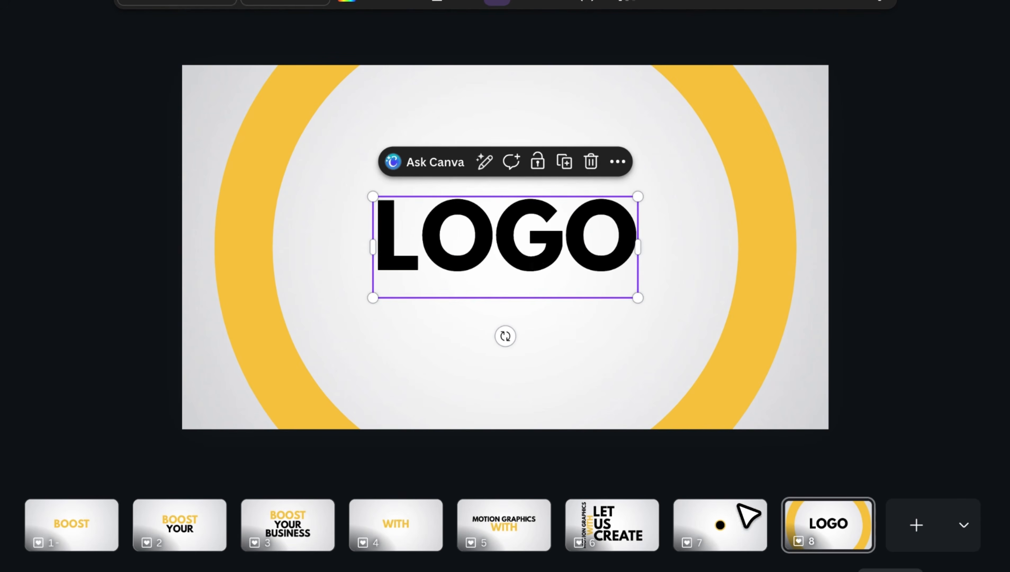
Step: Duplicate page 8 and make a copy of the "LOGO" text on the new page 9
right_click(817, 521)
click(915, 130)
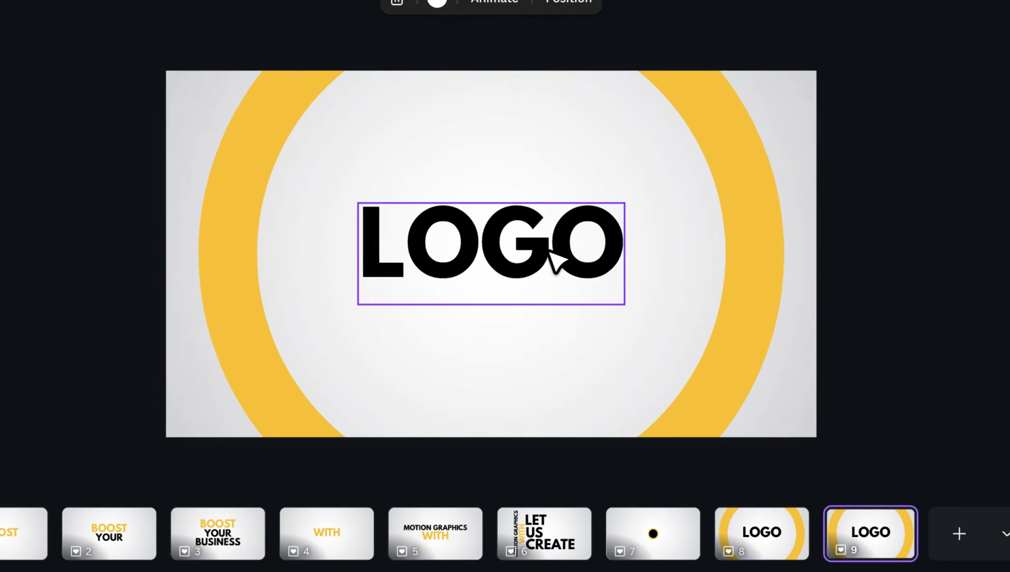
click(581, 282)
click(553, 169)
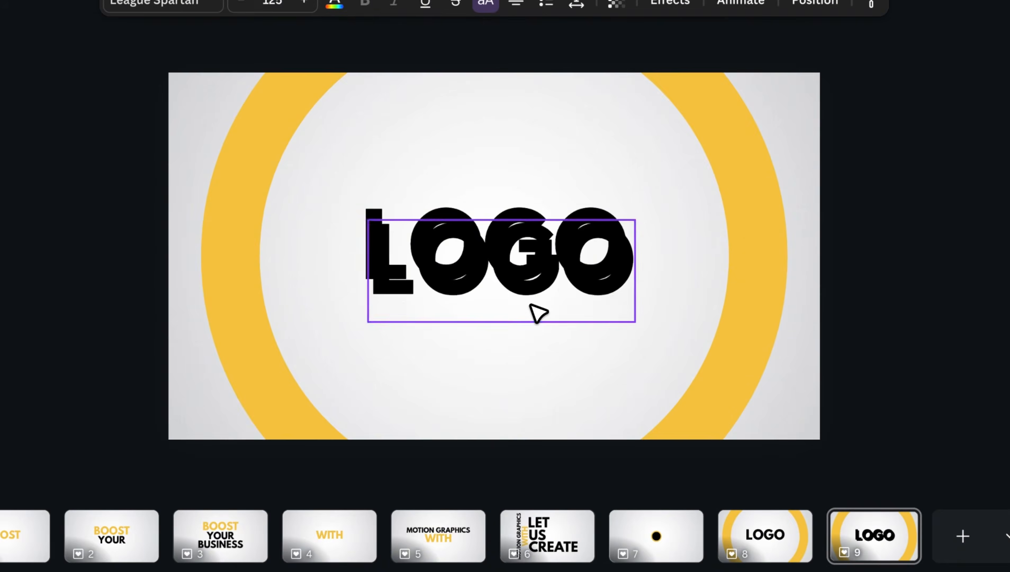
Step: Change the copied text to "ANIMATION", scale it down to size 59.7 and center it directly below "LOGO"
drag(530, 304, 534, 347)
double_click(530, 344)
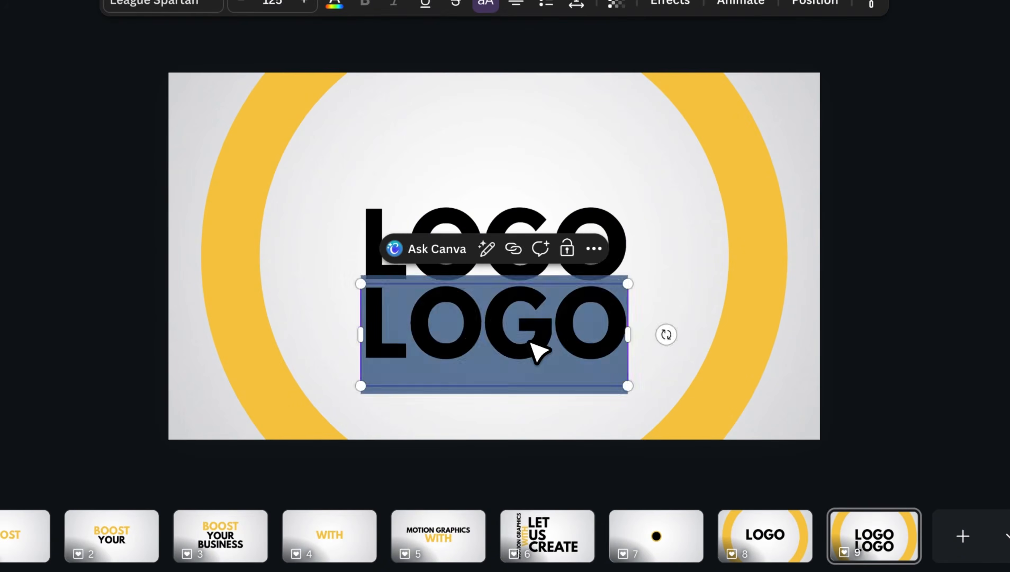
text(ANIMATION)
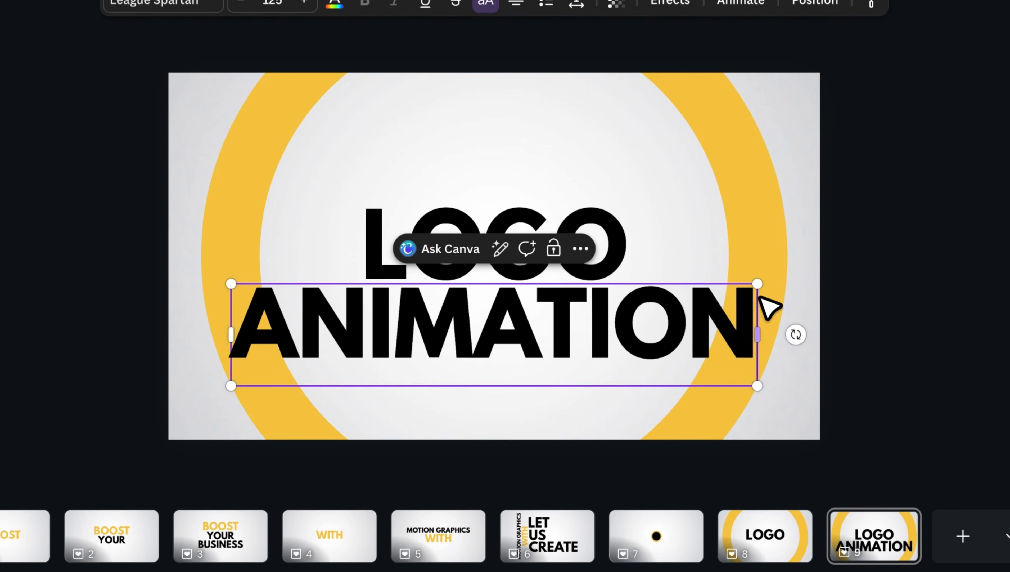
drag(761, 298, 367, 374)
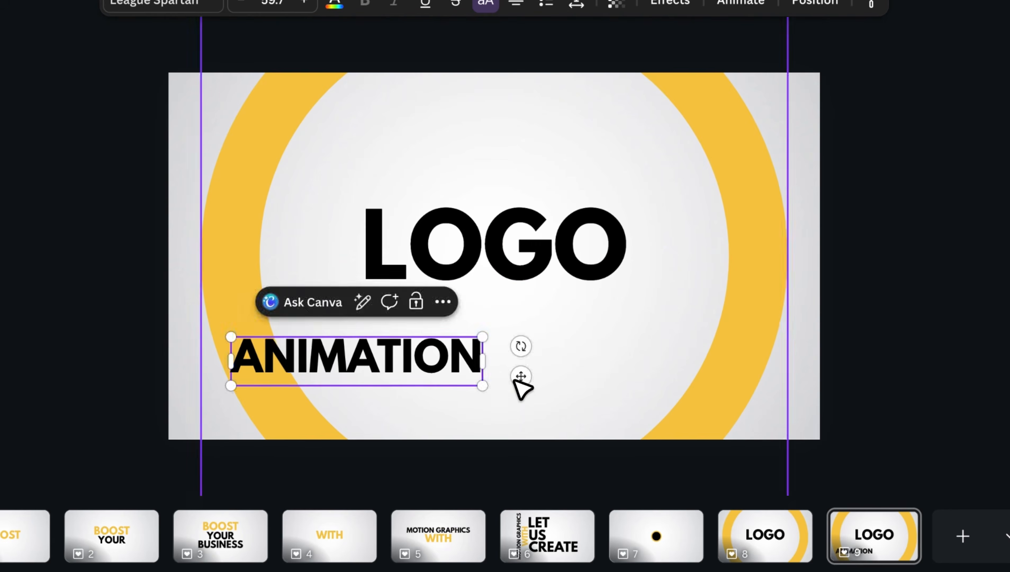
drag(516, 382, 657, 337)
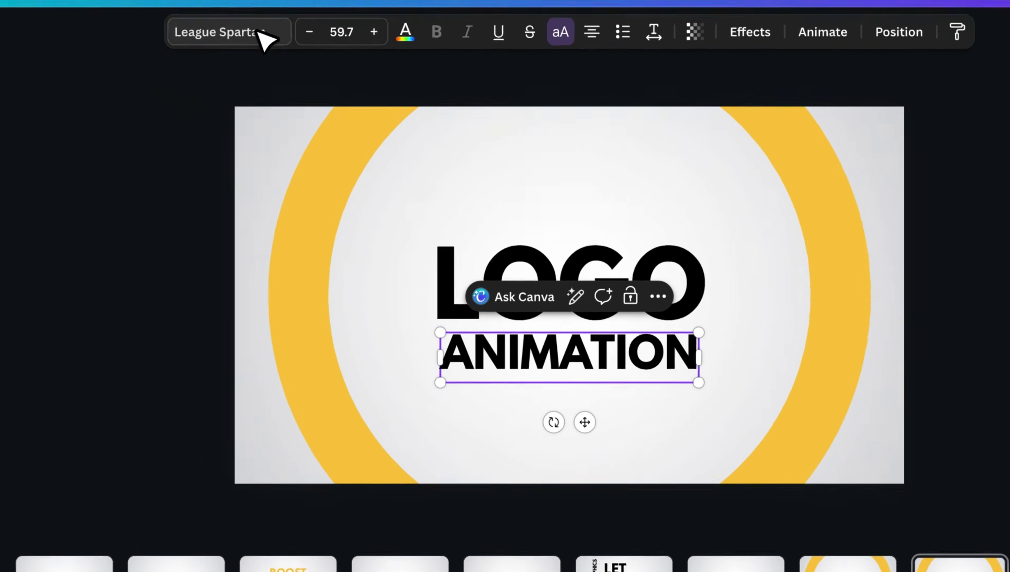
Step: Change the font of the "ANIMATION" text to Roboto
click(200, 5)
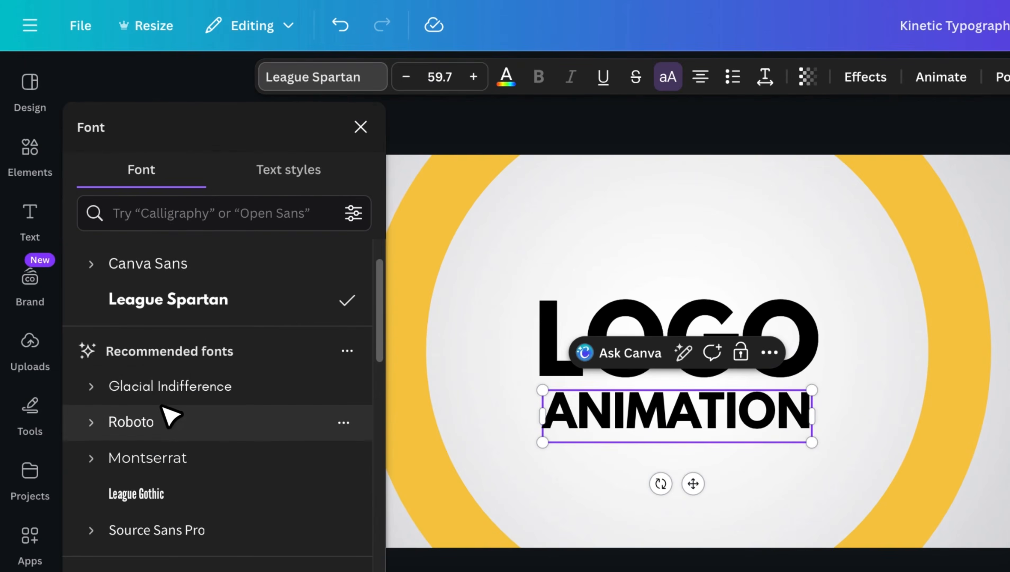
click(168, 420)
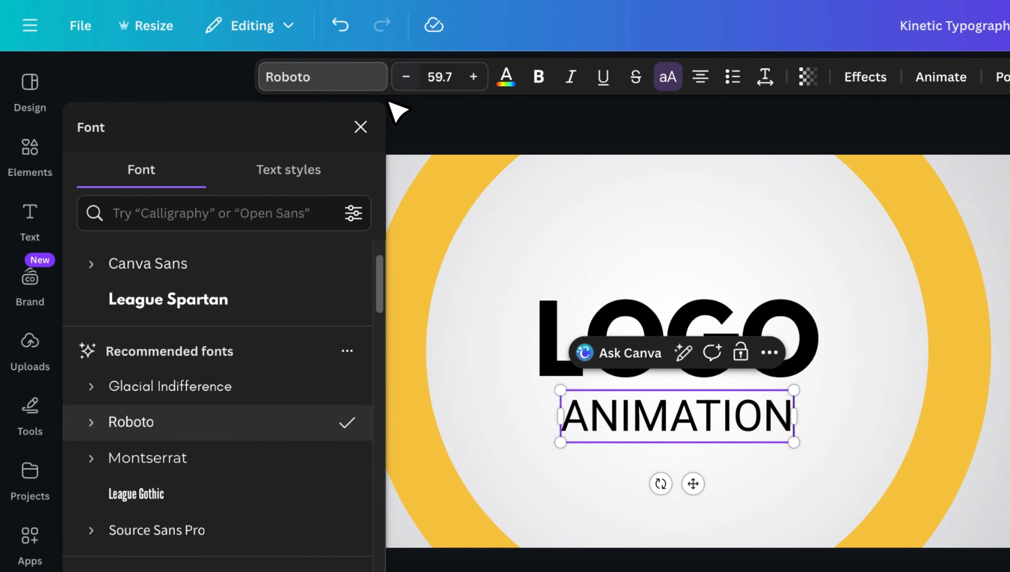
click(360, 126)
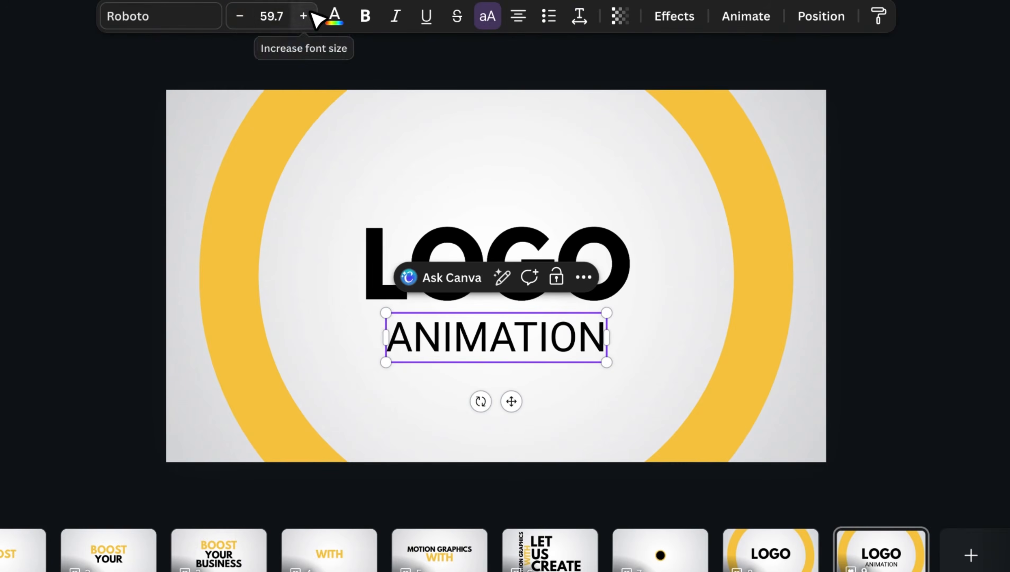
Step: Increase the font size of "ANIMATION" to 63.7
click(310, 11)
click(310, 12)
click(310, 12)
click(311, 12)
click(310, 12)
click(310, 12)
click(243, 10)
click(242, 10)
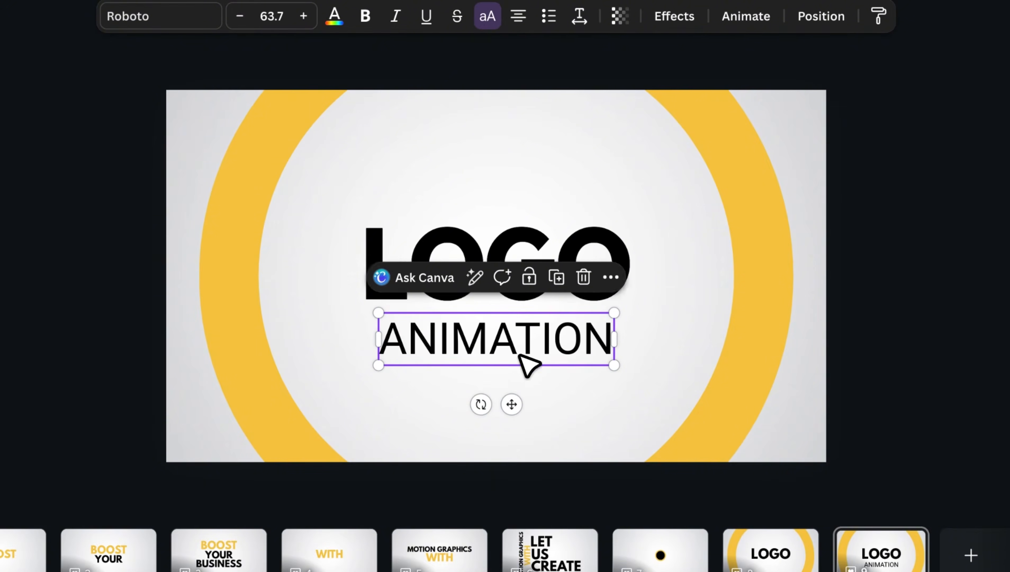
Step: Move "ANIMATION" closer to "LOGO" and shift both texts together slightly upward inside the ring
drag(519, 355, 519, 343)
key(super+a)
key(super+z)
click(481, 256)
shift+click(461, 319)
key(super+shift+z)
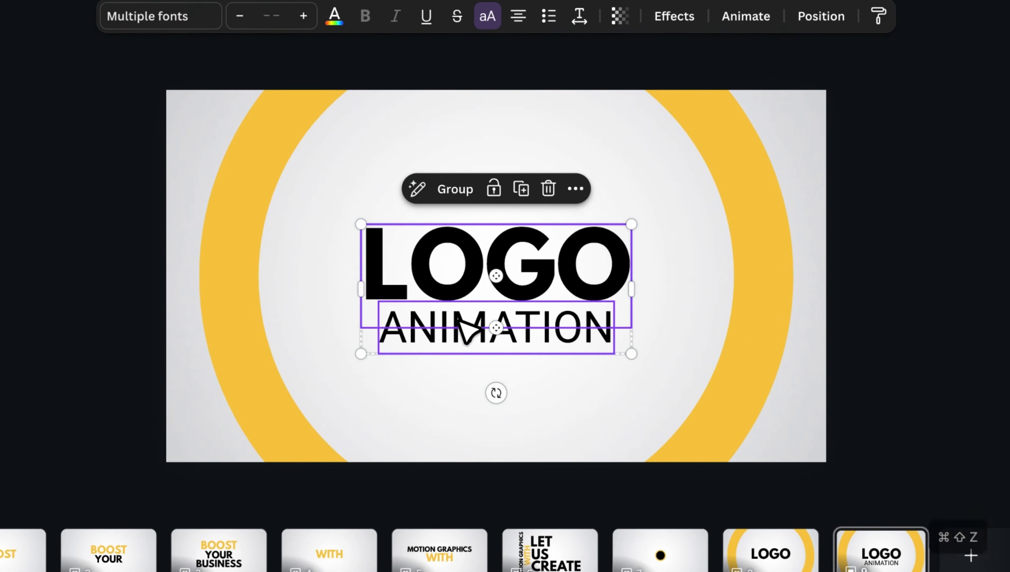
drag(459, 319, 459, 307)
click(428, 370)
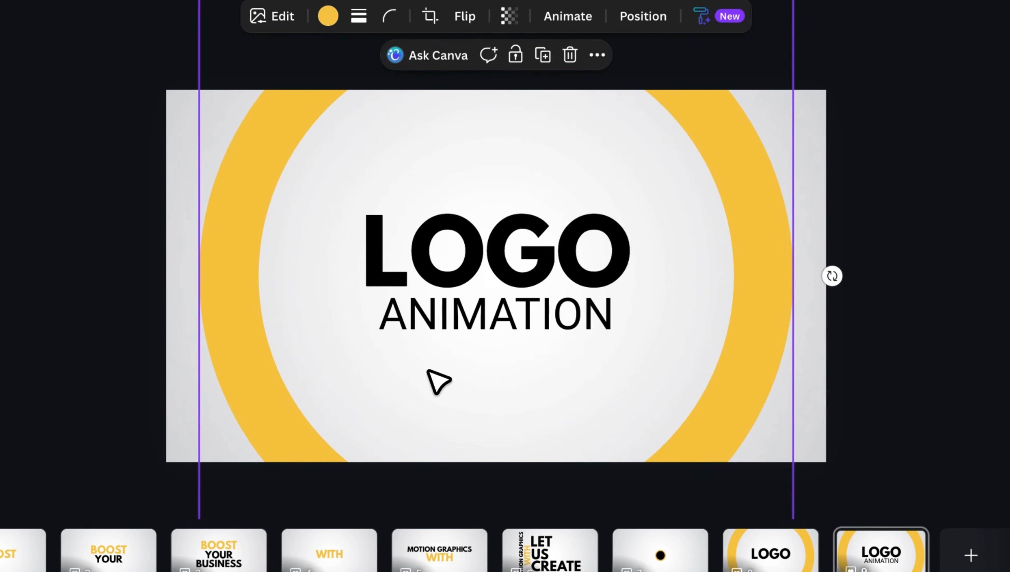
Step: Duplicate page 9 and change "LOGO" to "2D" on the new page 10
right_click(868, 560)
click(933, 151)
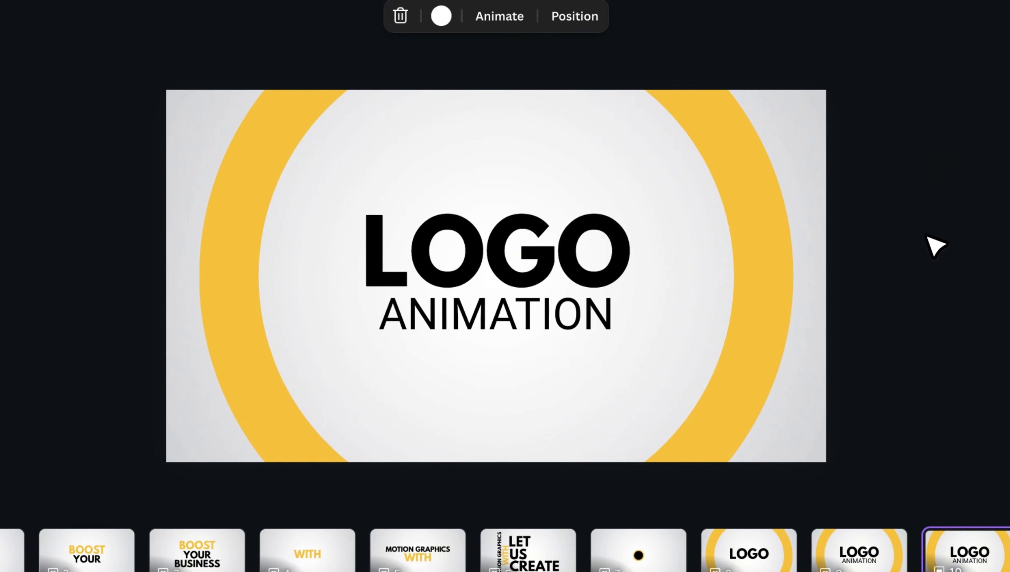
click(558, 266)
double_click(558, 262)
text(2D)
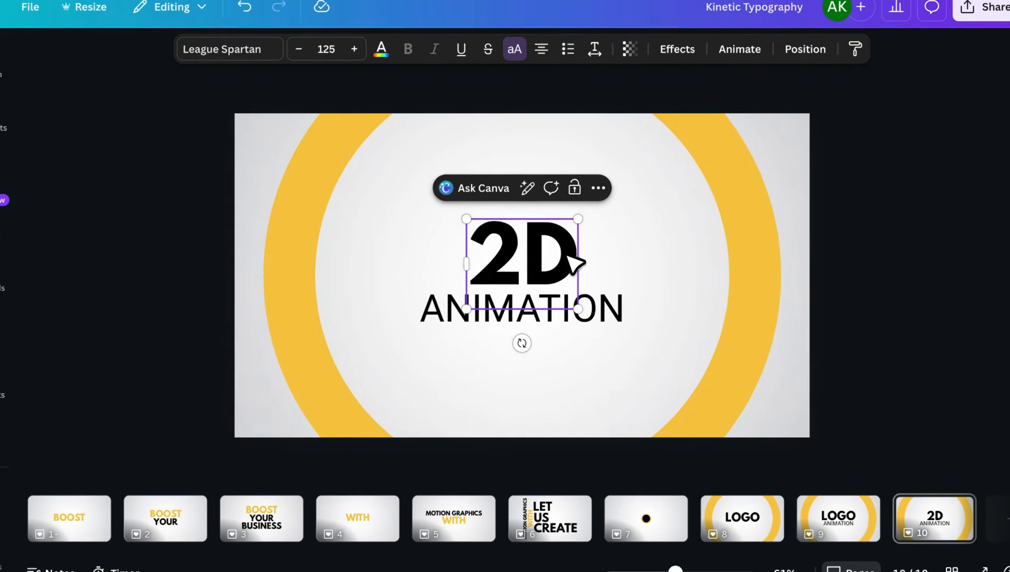
click(615, 269)
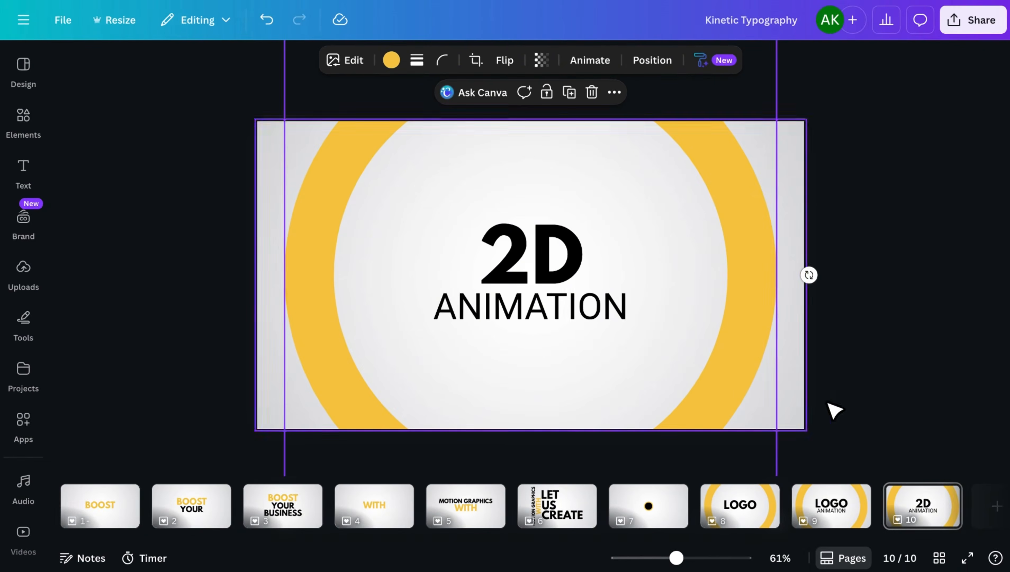
Step: Duplicate page 10 and delete the yellow ring and the "ANIMATION" text from the new page 11
click(951, 495)
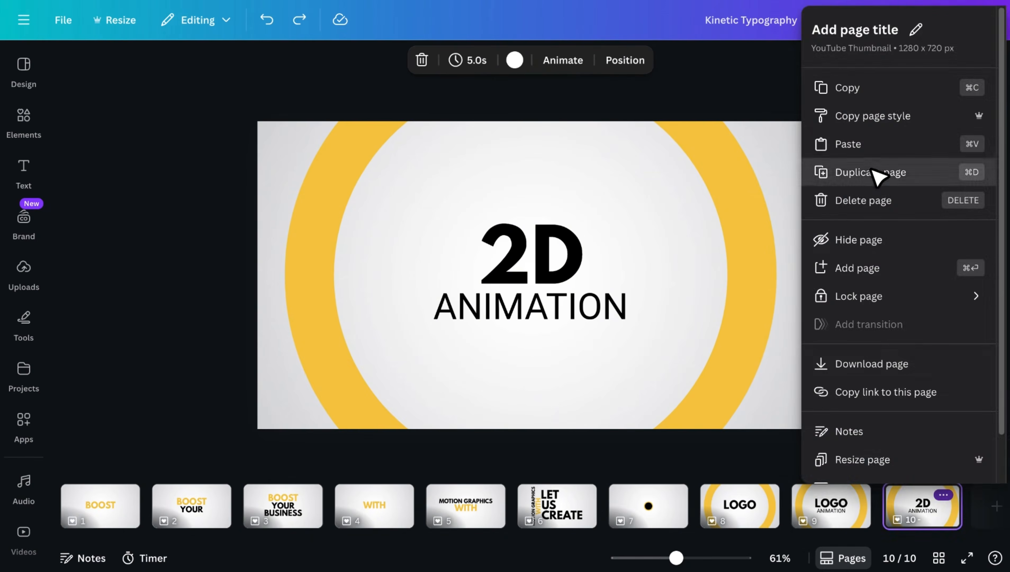
click(878, 175)
drag(864, 541, 965, 541)
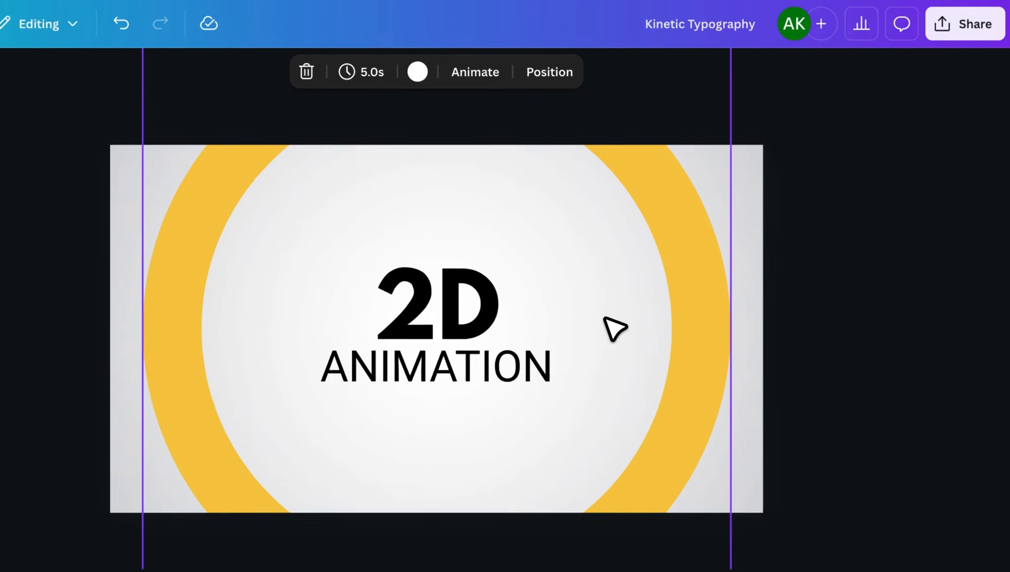
click(722, 256)
key(BackSpace)
click(516, 362)
key(BackSpace)
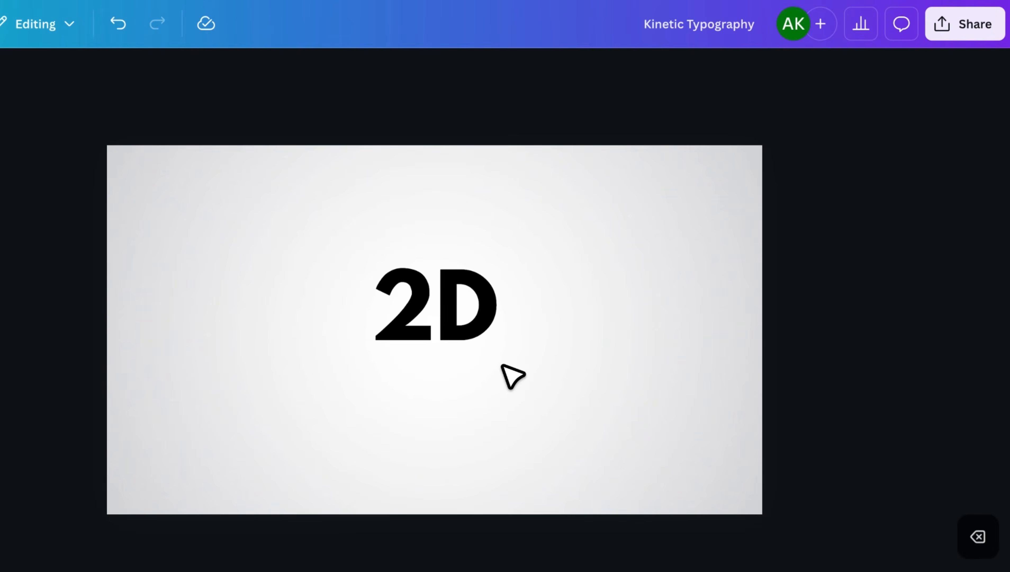
Step: Remove the gradient background image from page 11 and set the page background to the document's orange
click(594, 304)
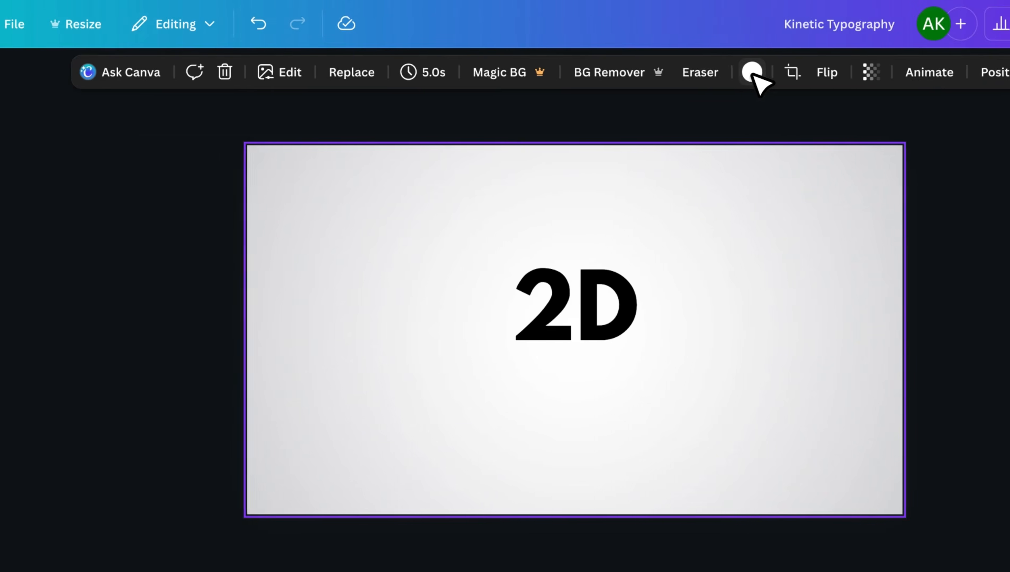
click(612, 72)
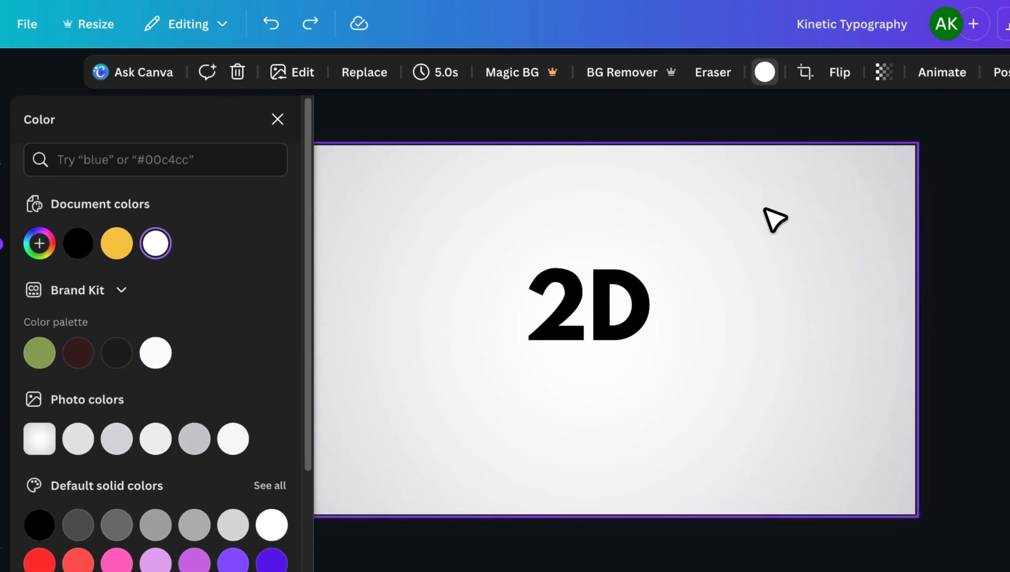
key(BackSpace)
click(117, 243)
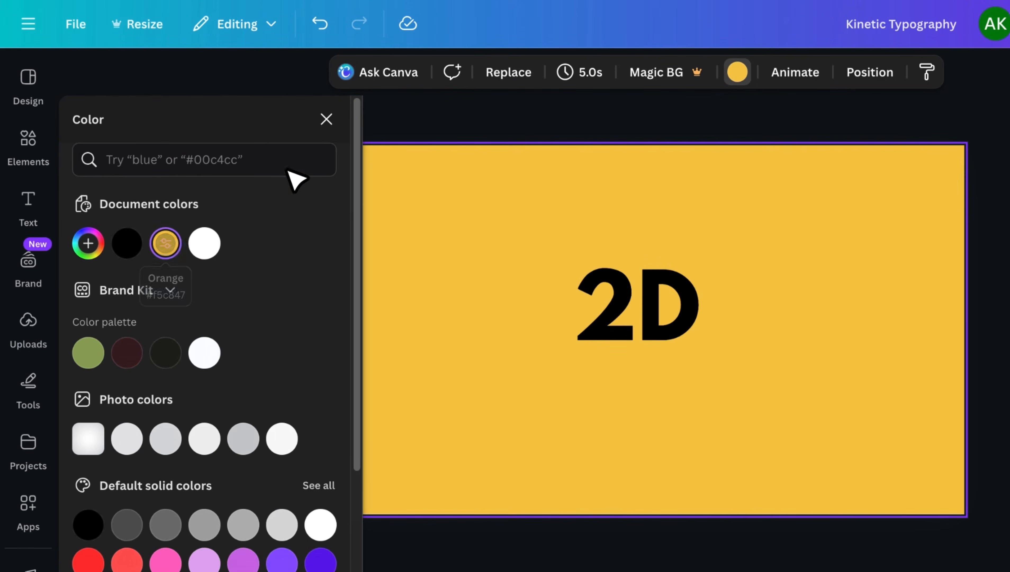
click(327, 120)
Step: Change "2D" to "INTRO" on page 11, set its font size to 99 and center it on the page
click(631, 294)
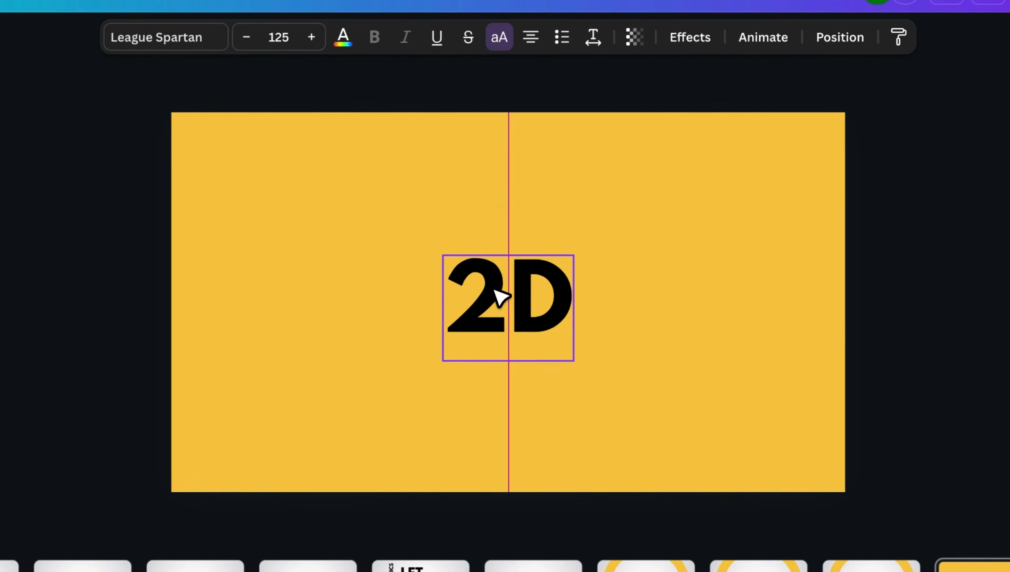
double_click(500, 297)
text(INTRO)
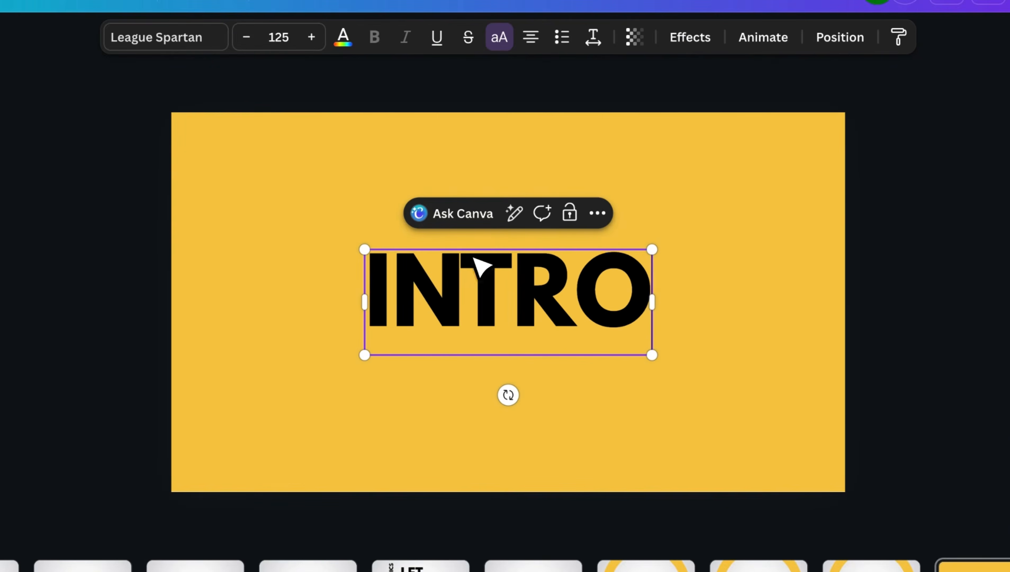
drag(253, 43, 253, 43)
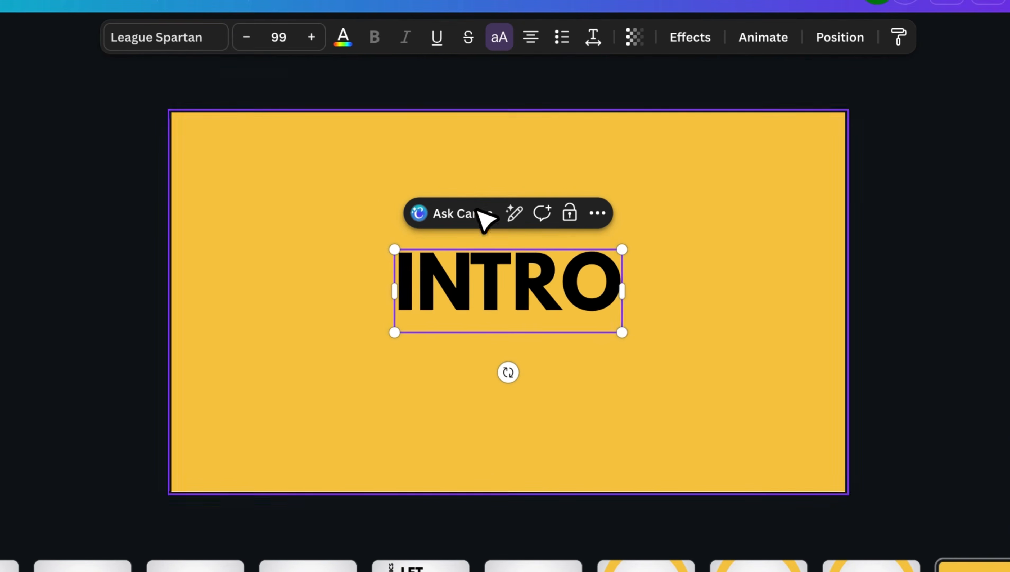
click(545, 343)
click(541, 304)
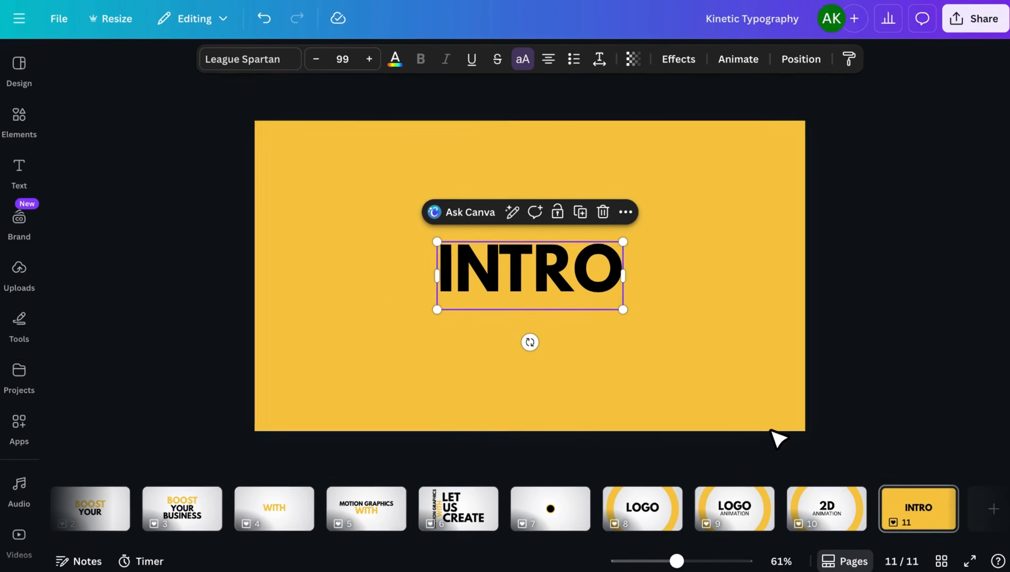
Step: Duplicate page 11 and place a copy of "INTRO" reading "OUTRO" below the original on the new page 12
click(938, 495)
click(905, 171)
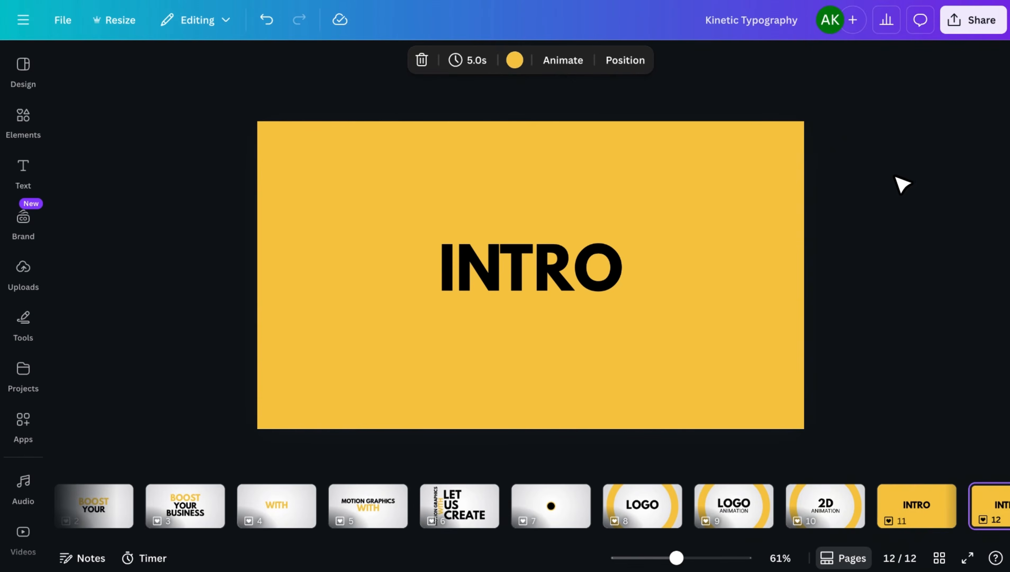
click(601, 266)
click(581, 212)
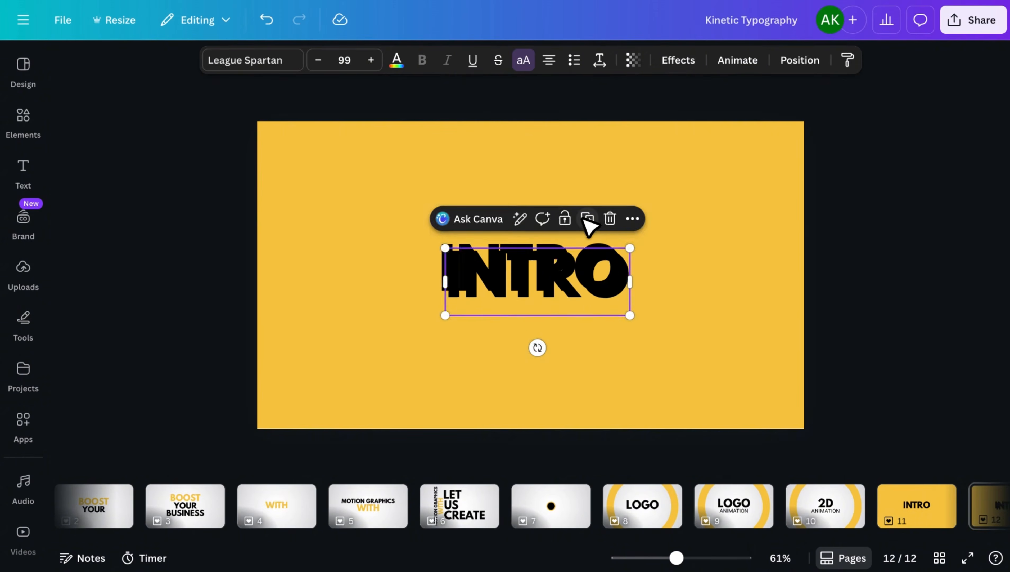
drag(574, 278, 556, 322)
double_click(555, 322)
text(OUTRO)
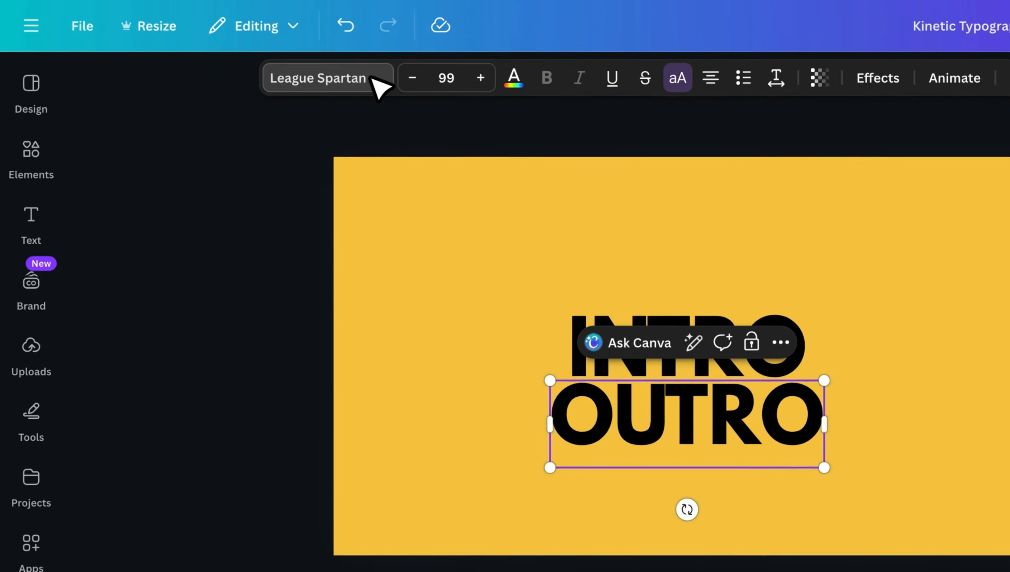
Step: Change the font of the "OUTRO" text to Leelawadee
click(288, 61)
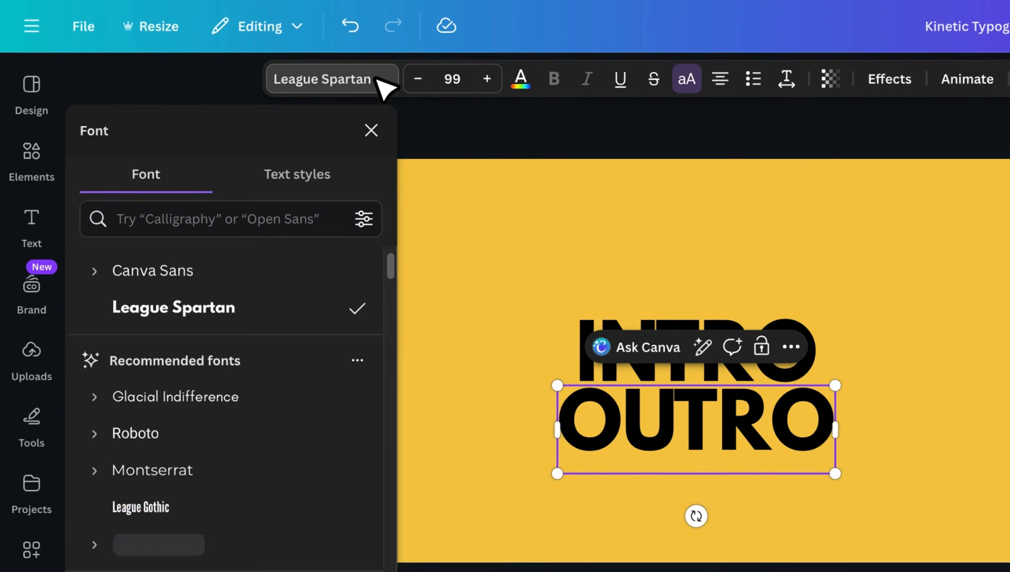
scroll(293, 385, down, 5)
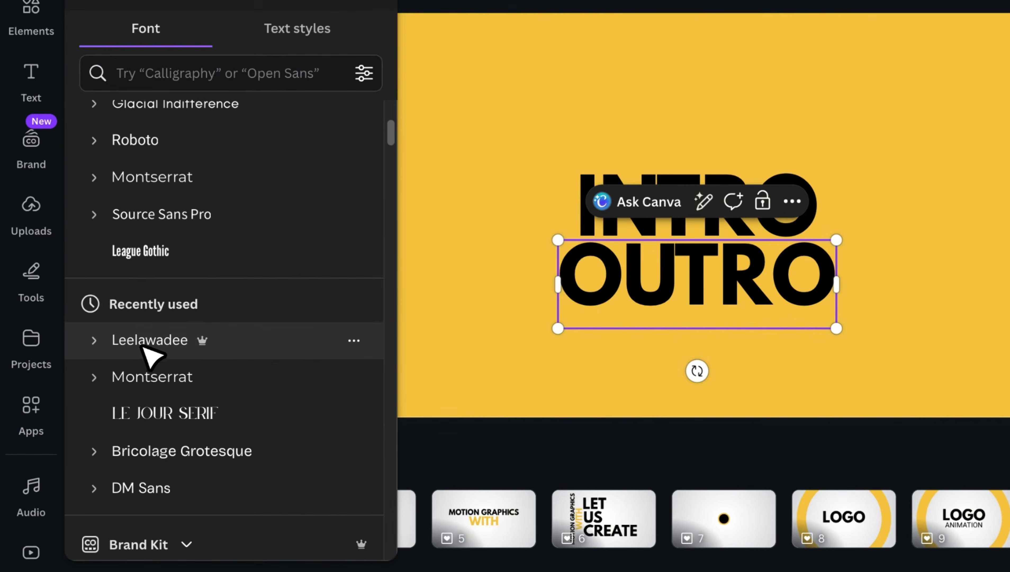
click(199, 345)
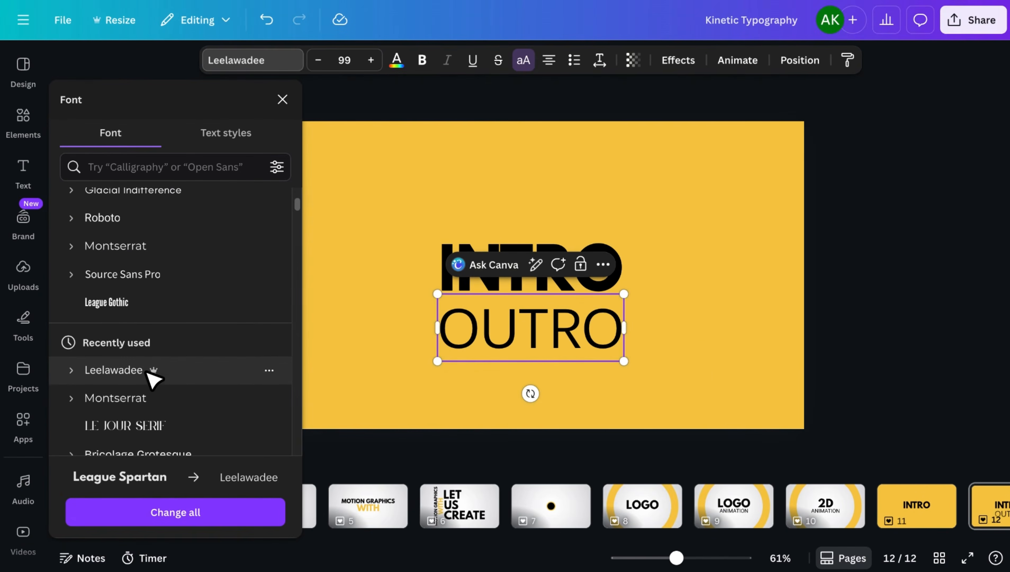
click(283, 100)
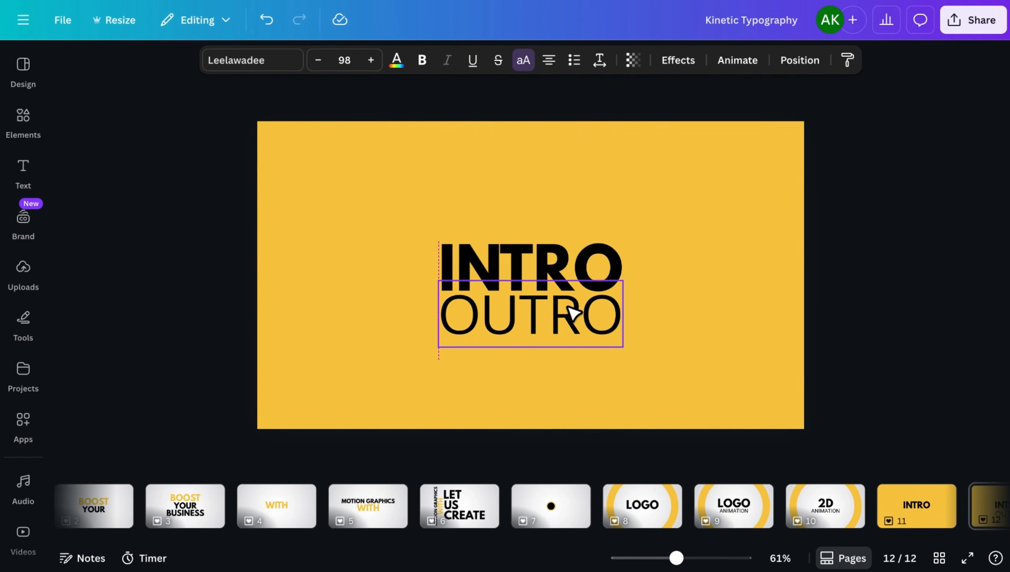
Step: Set "OUTRO" to font size 98, align it closely under "INTRO" and shift both texts upward
click(672, 335)
drag(561, 286, 560, 271)
click(690, 316)
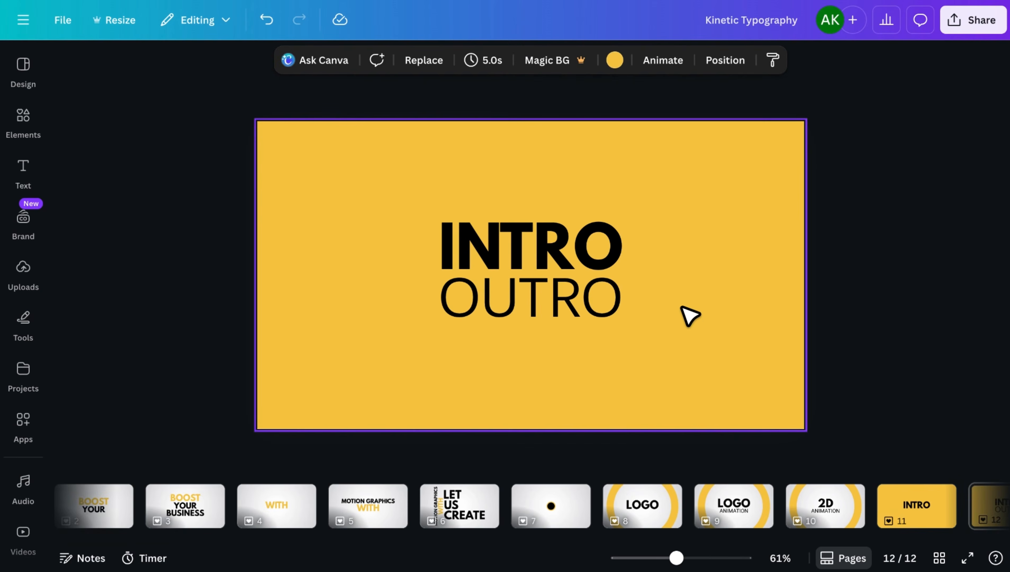
Step: Duplicate page 12 and add a copy of "INTRO" reading "KINETIC" below and to the left of "OUTRO" on page 13
scroll(897, 506, right, 3)
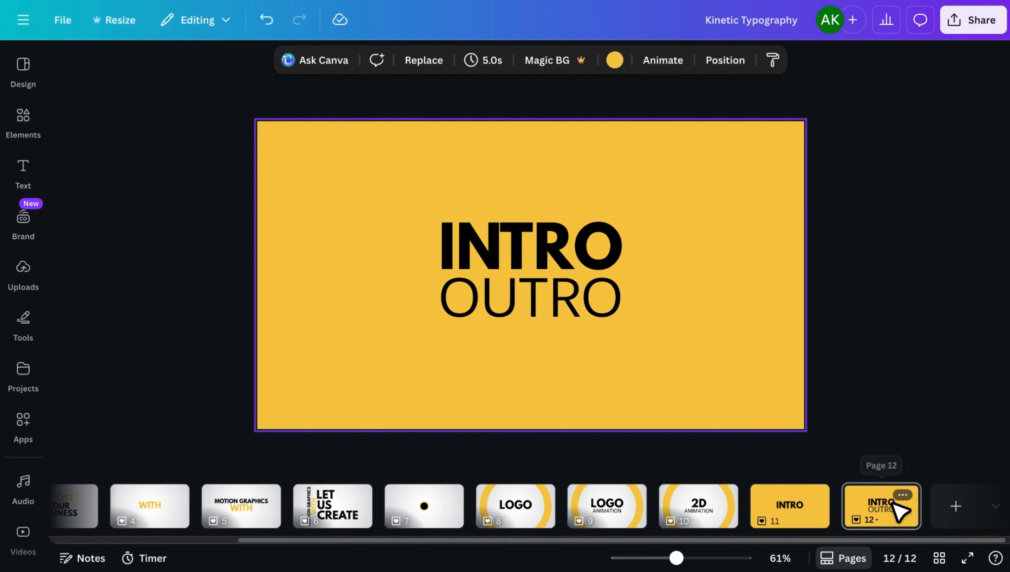
click(897, 508)
click(917, 173)
click(606, 250)
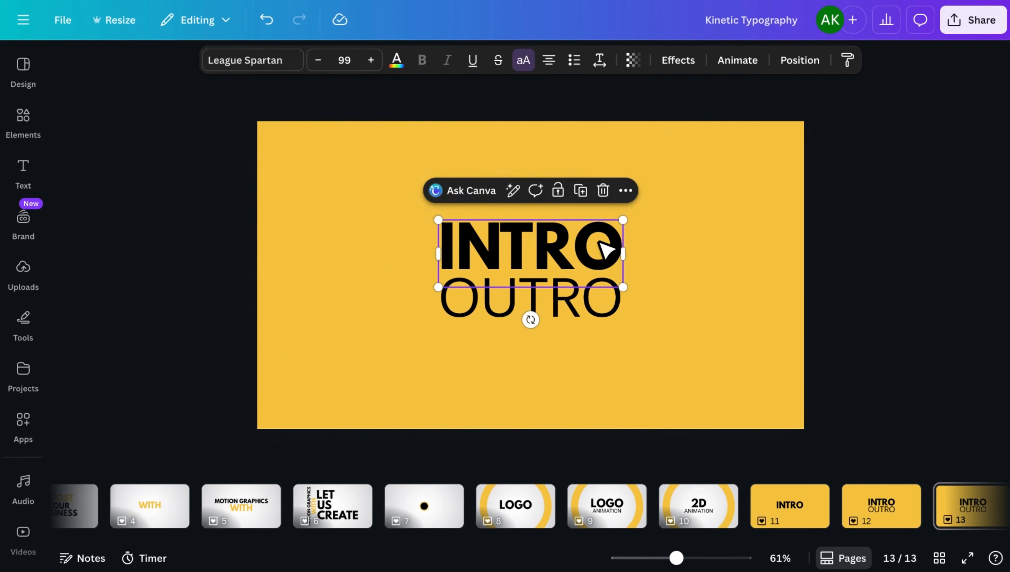
click(581, 191)
drag(589, 252, 425, 373)
double_click(424, 371)
text(K)
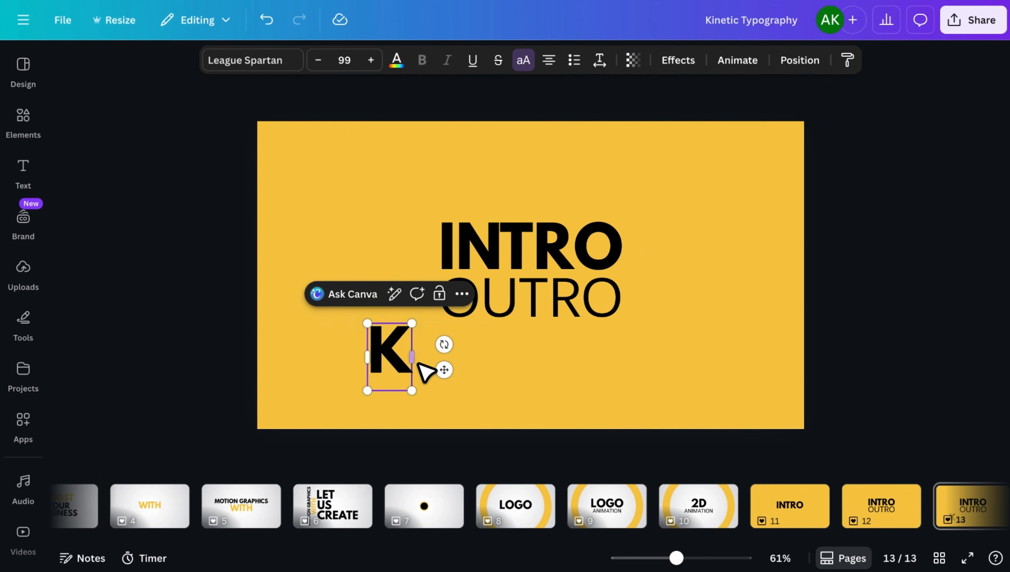
text(INETIC)
drag(464, 377, 494, 368)
Step: Change the text color of "KINETIC" to white
click(397, 61)
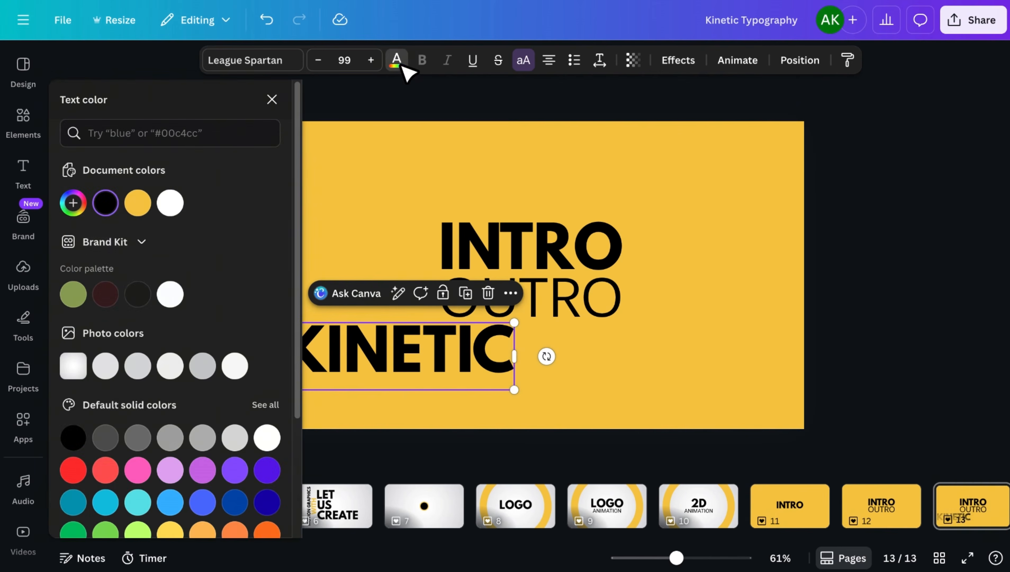
click(168, 204)
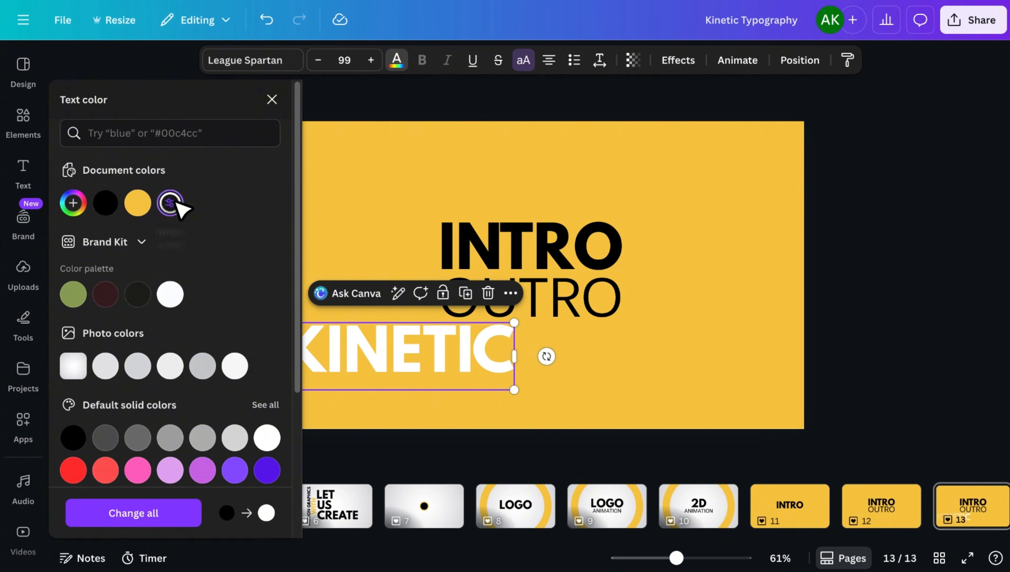
click(272, 101)
Step: Move all three texts up, center "INTRO" and "OUTRO" horizontally, and shift "KINETIC" slightly right beneath them
drag(552, 186, 466, 341)
drag(465, 341, 472, 311)
click(479, 380)
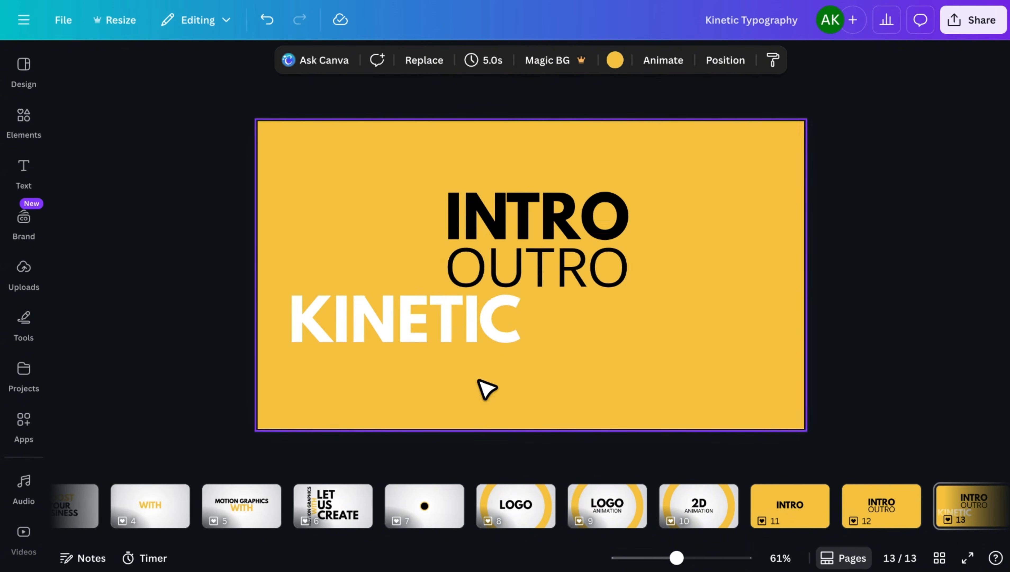
drag(593, 264, 582, 271)
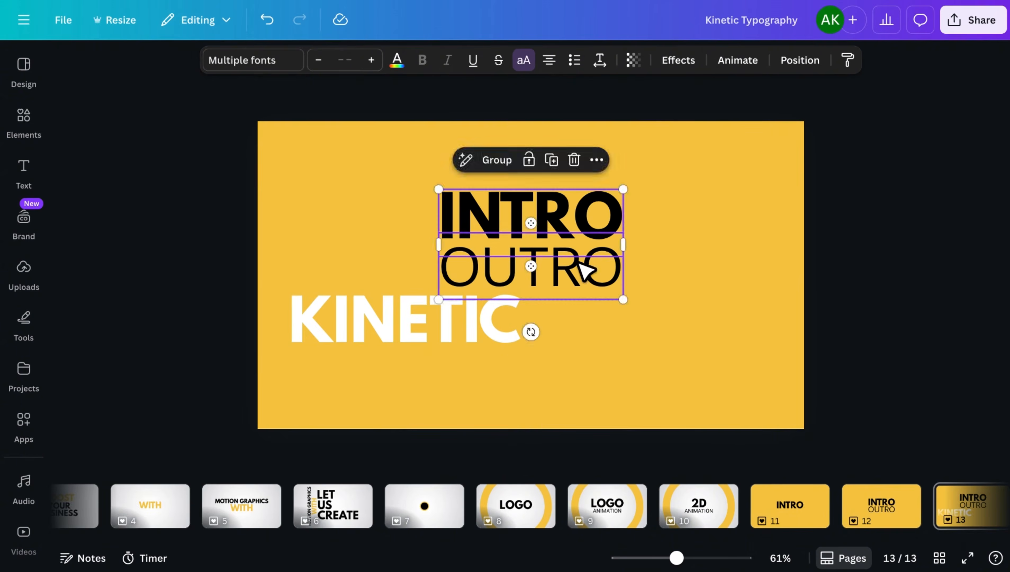
click(485, 334)
drag(485, 334, 508, 329)
click(568, 333)
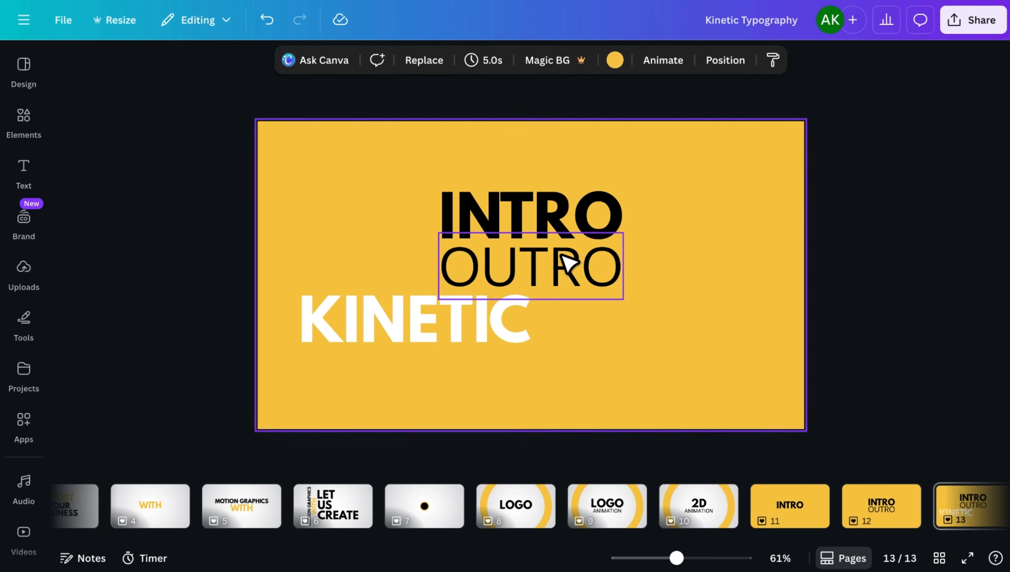
click(568, 264)
click(563, 323)
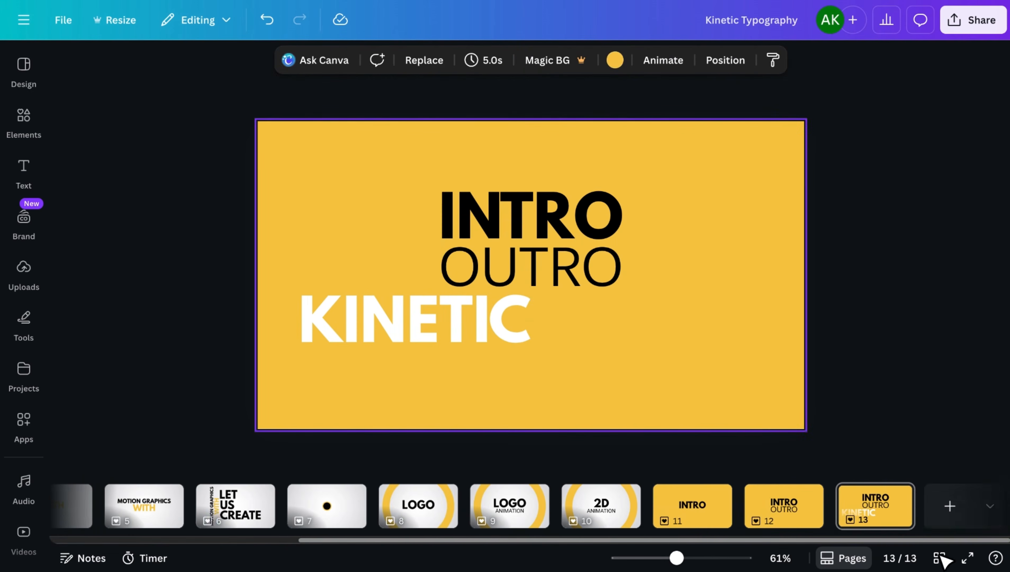
Step: Duplicate page 13 and add a copy of "OUTRO" reading "TYPOGRAPHY" beside "KINETIC" on the new page 14
click(897, 496)
click(917, 175)
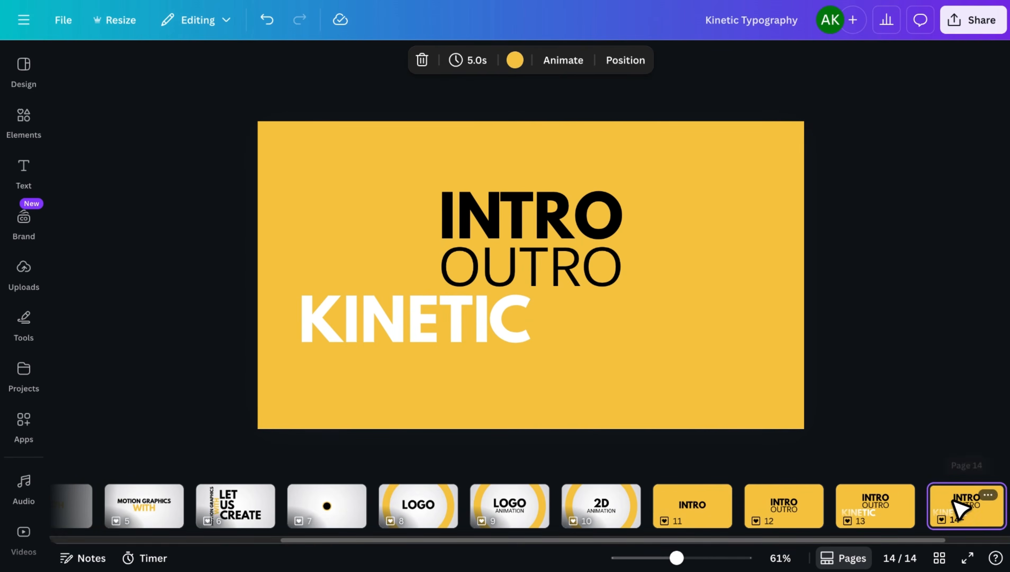
click(585, 276)
click(579, 203)
drag(551, 277, 647, 327)
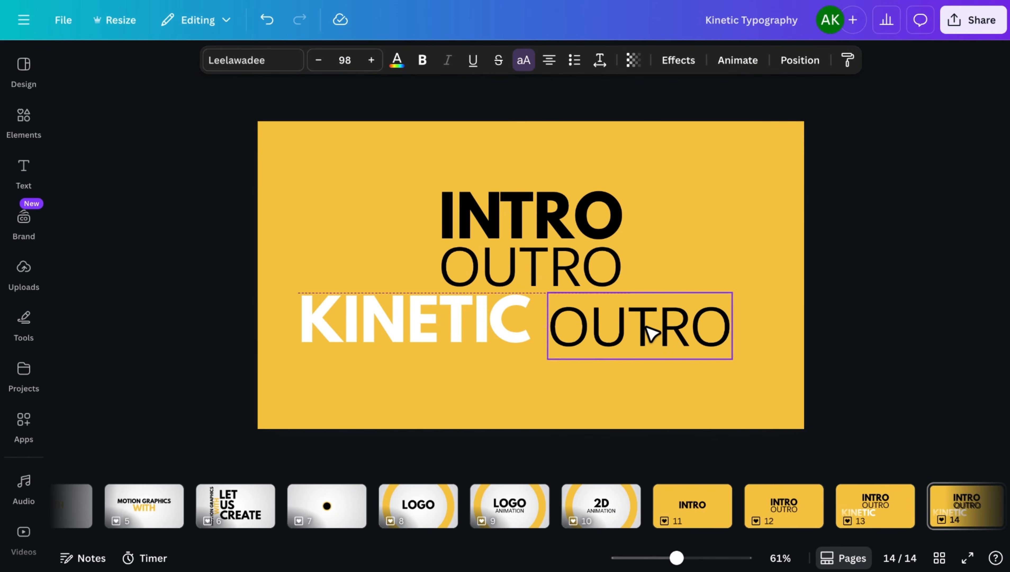
double_click(647, 327)
text(TYPOGRAPHY)
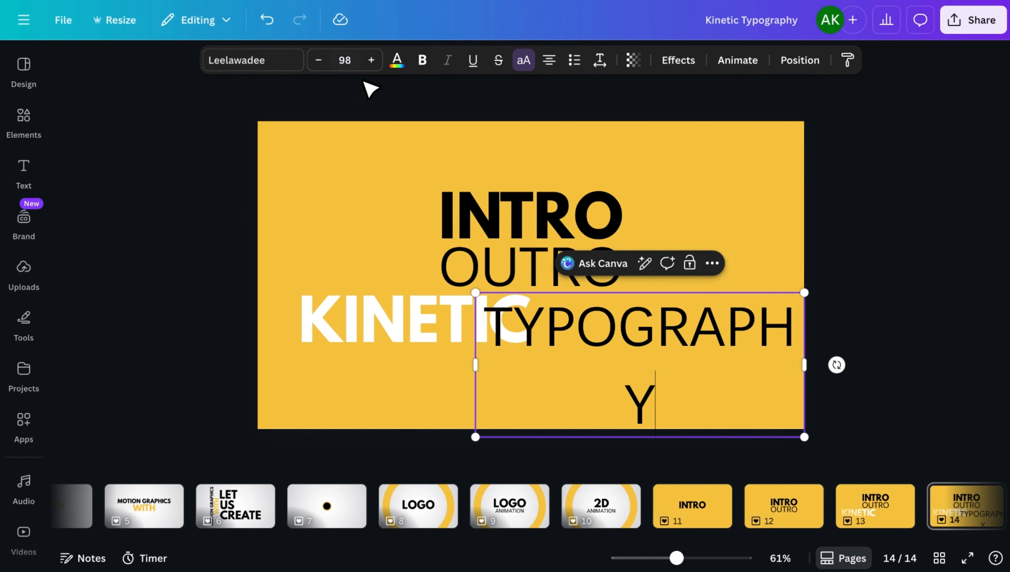
Step: Set "TYPOGRAPHY" to font size 50 and move it close to the right of "KINETIC"
click(320, 62)
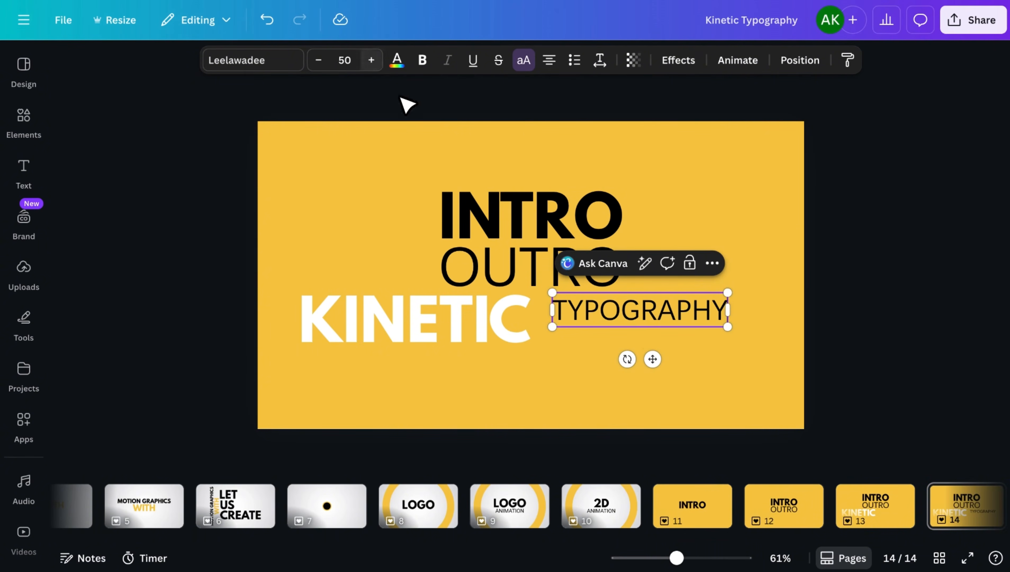
drag(652, 358, 647, 359)
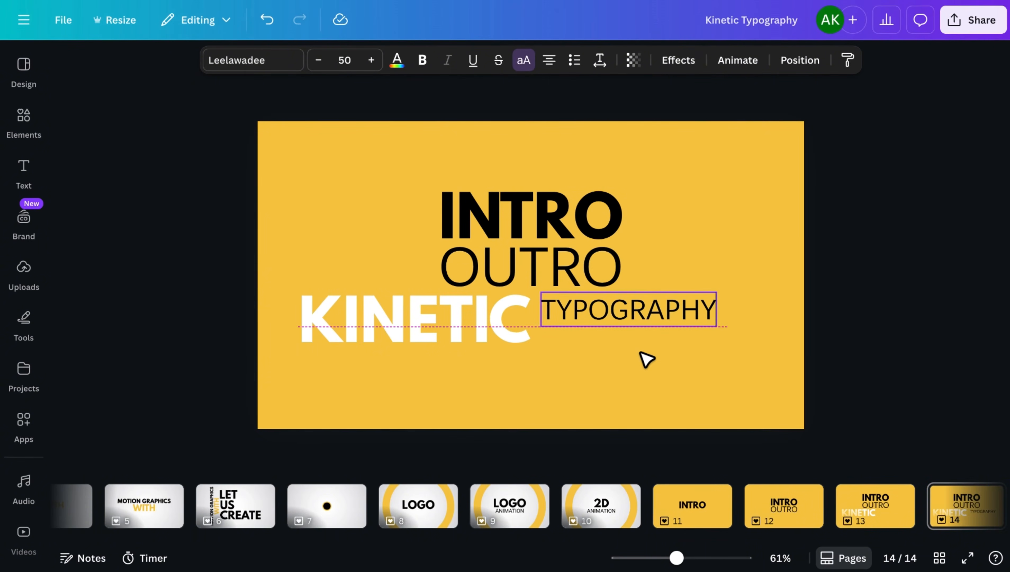
click(652, 385)
Step: Duplicate page 14 and place a bold copy of "TYPOGRAPHY" reading "AND" left-aligned beneath it on the new page 15
scroll(906, 517, right, 2)
right_click(907, 516)
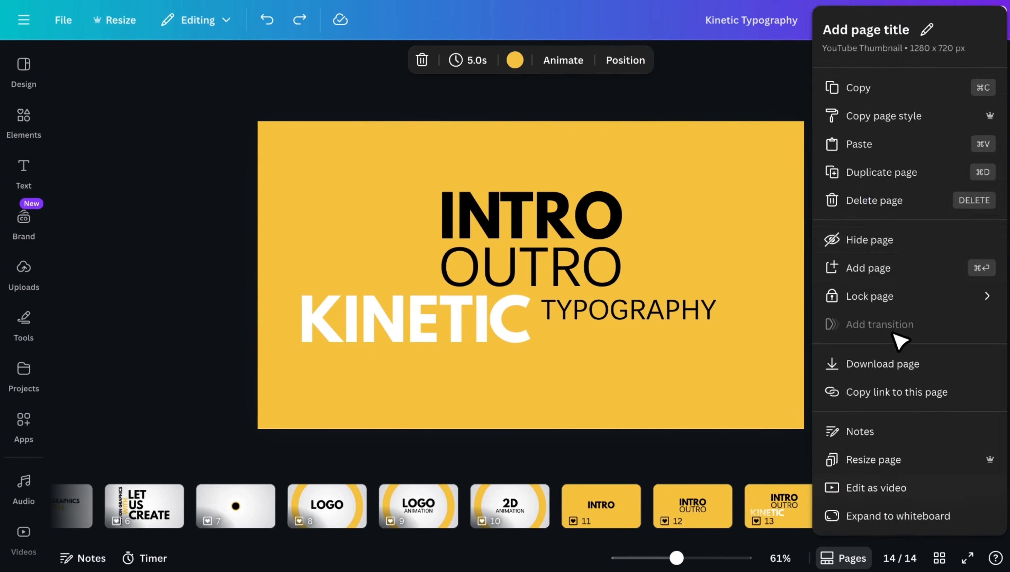
click(864, 182)
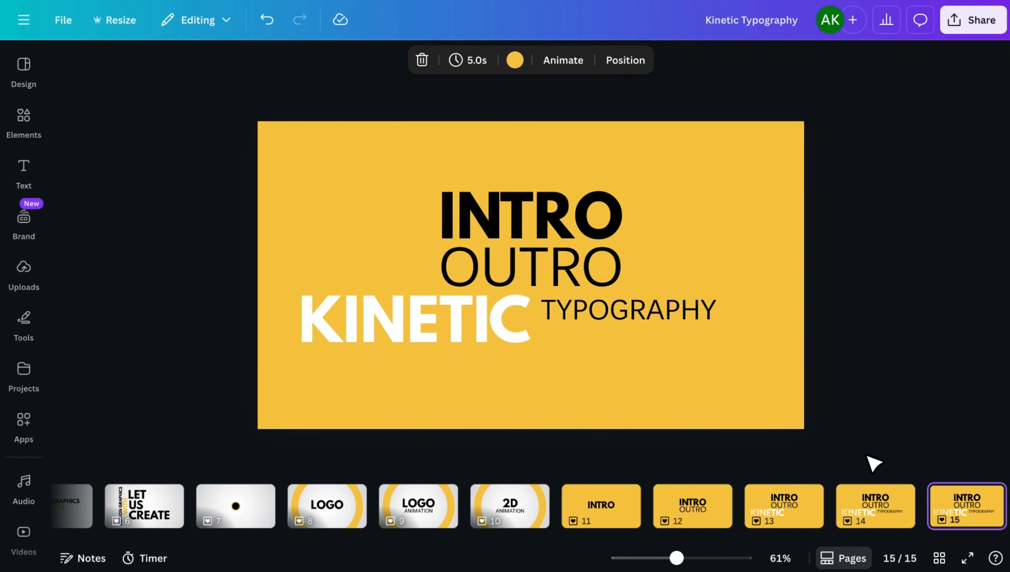
click(634, 320)
click(678, 262)
drag(654, 316, 625, 350)
double_click(625, 350)
text(AND)
drag(635, 388, 581, 391)
click(701, 354)
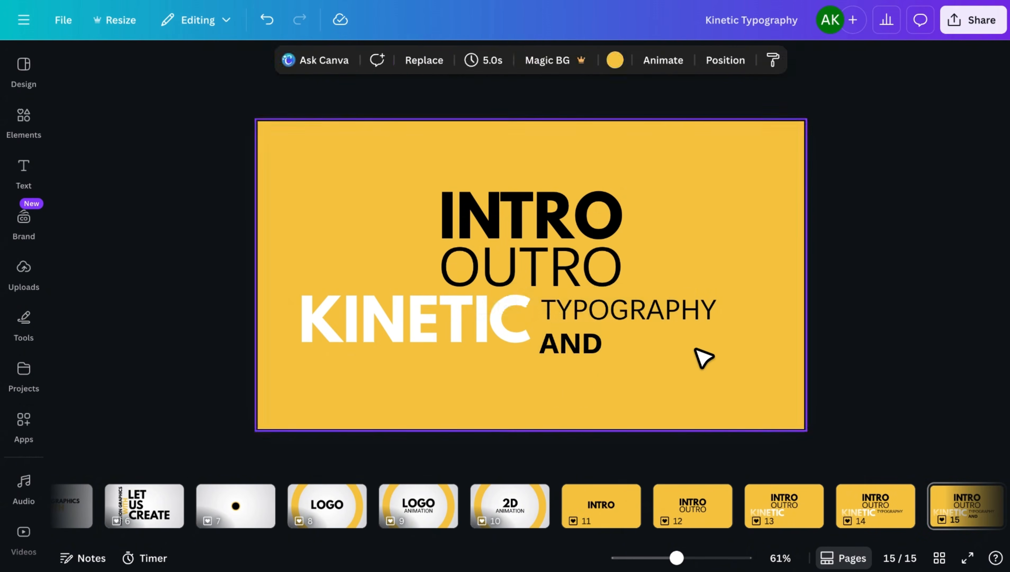
Step: Align "AND" with the left edge of "TYPOGRAPHY" on page 15 and set its font size to 56
click(597, 347)
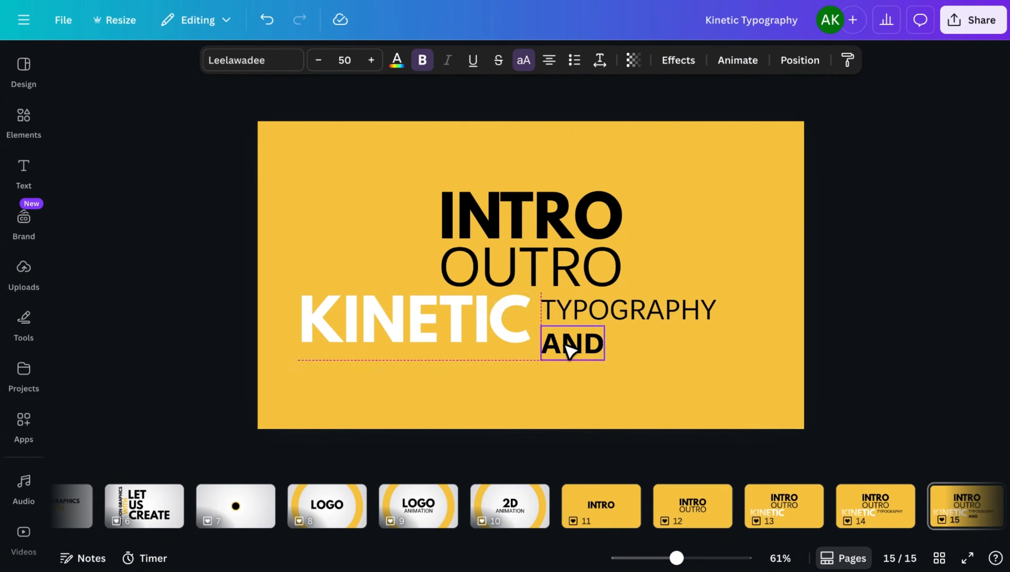
click(377, 64)
click(377, 64)
click(377, 64)
click(377, 64)
click(377, 64)
drag(932, 540, 993, 558)
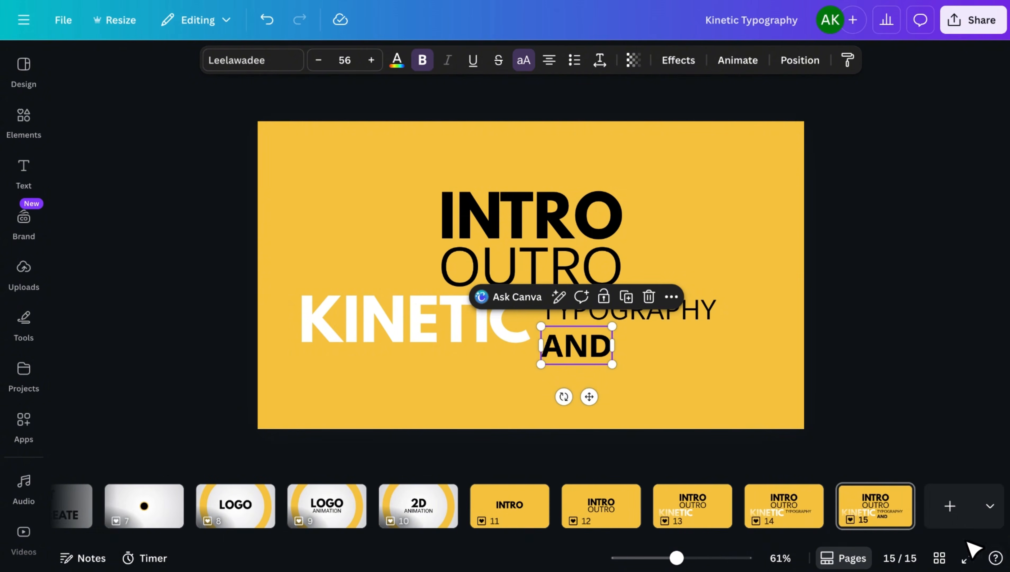
Step: Duplicate page 15 and place a copy of "INTRO" reading "VIDEO" beneath "KINETIC" on the new page 16
click(896, 496)
click(918, 185)
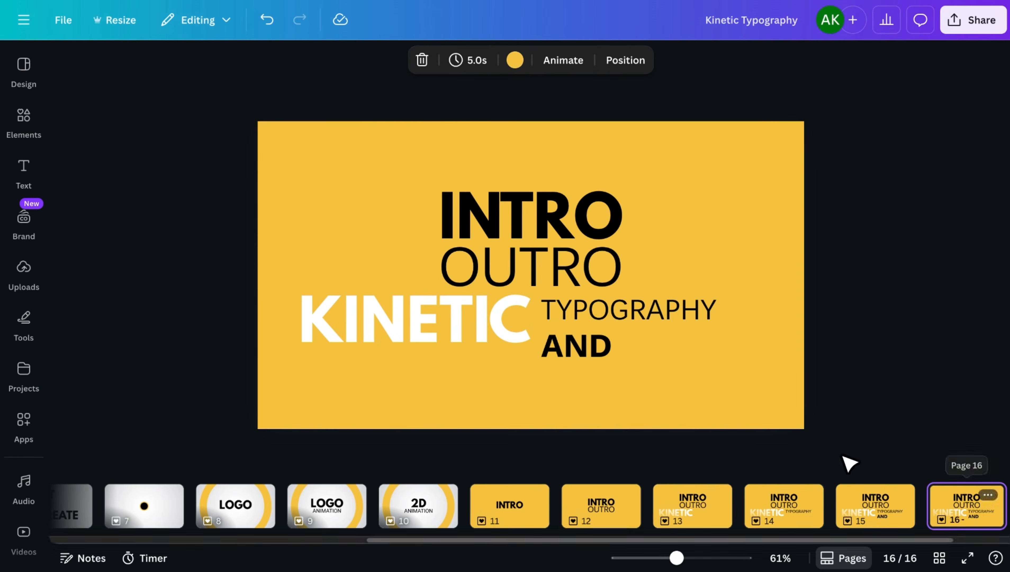
click(560, 229)
key(super+v)
drag(553, 253, 456, 374)
double_click(456, 374)
text(VIDEO)
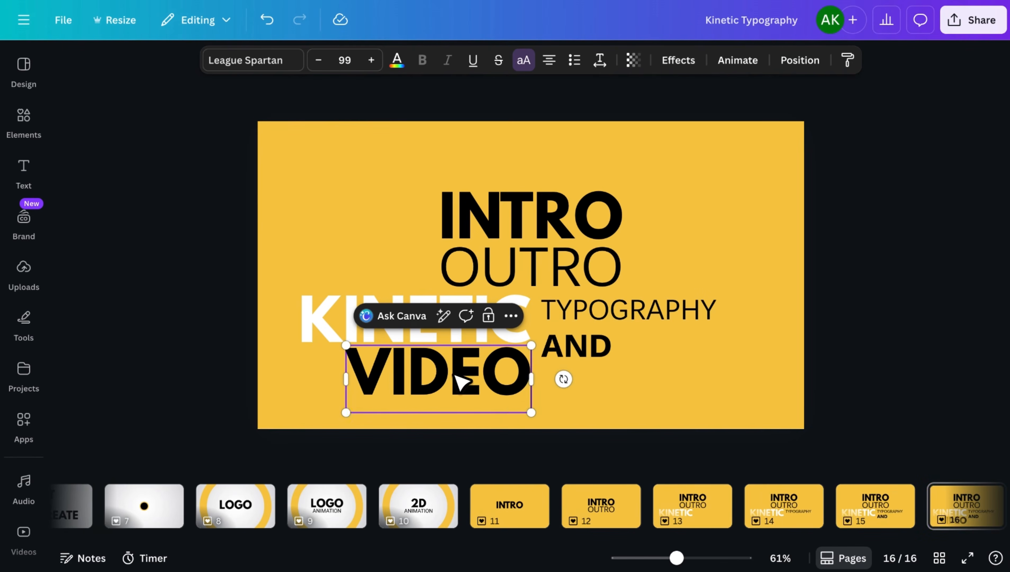
Step: Set "VIDEO" to font size 60 and align its right edge with "KINETIC" directly above
drag(316, 62, 319, 61)
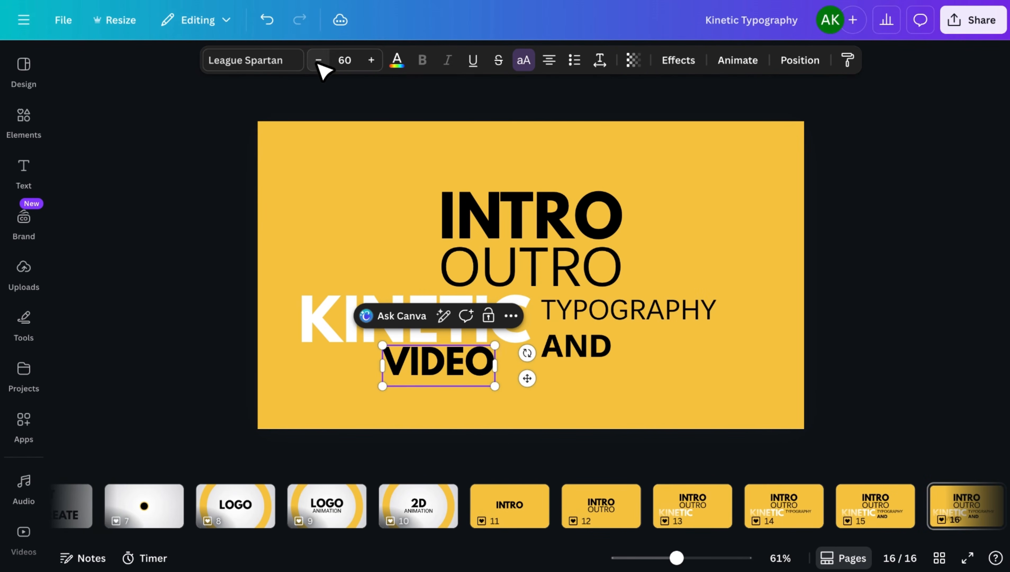
click(480, 395)
drag(468, 368, 502, 384)
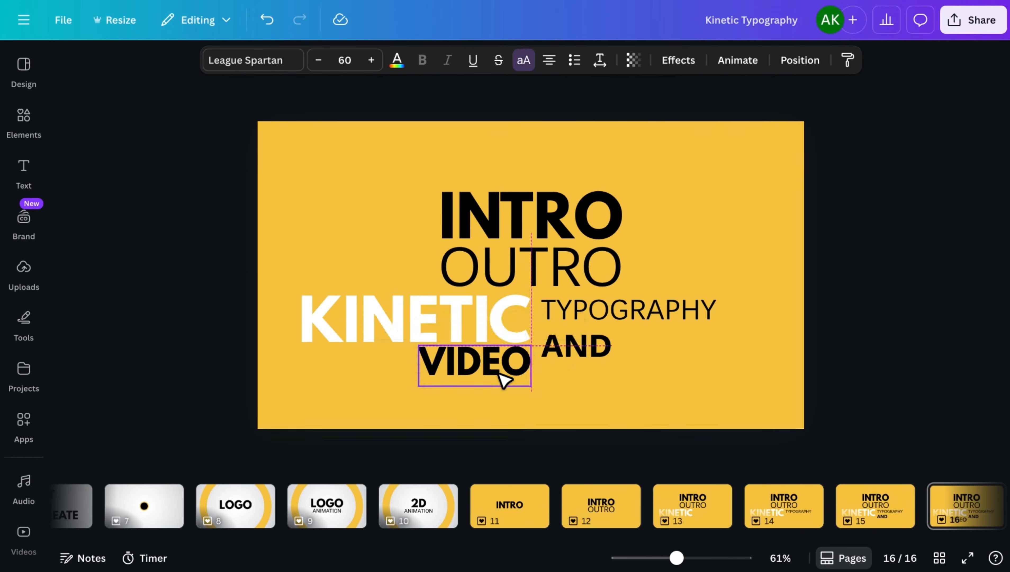
Step: Duplicate page 16 and place a copy of "AND" reading "ADS" directly beneath it on the new page 17
right_click(959, 513)
click(939, 174)
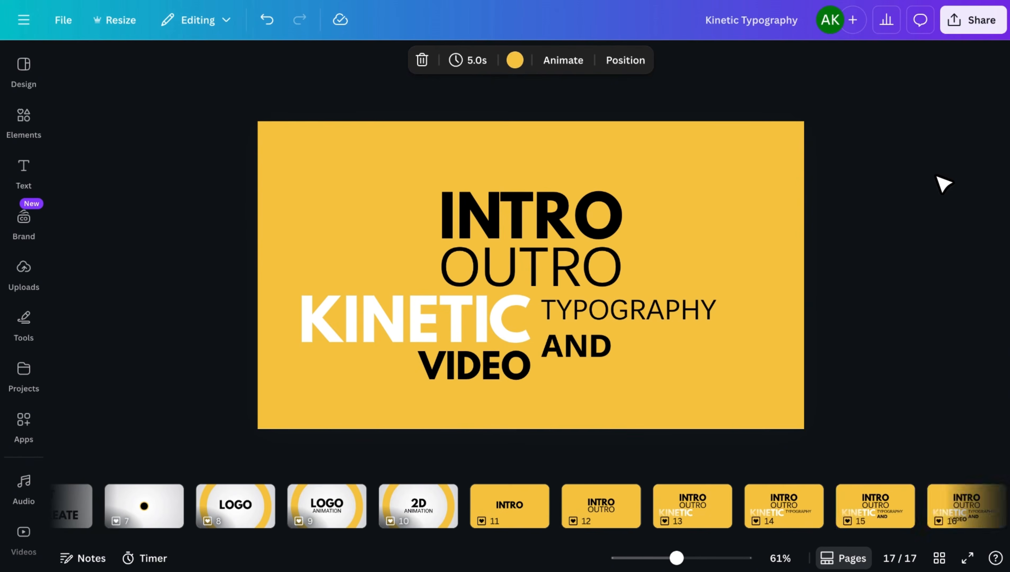
click(573, 350)
key(super+c)
key(super+v)
drag(573, 350, 564, 384)
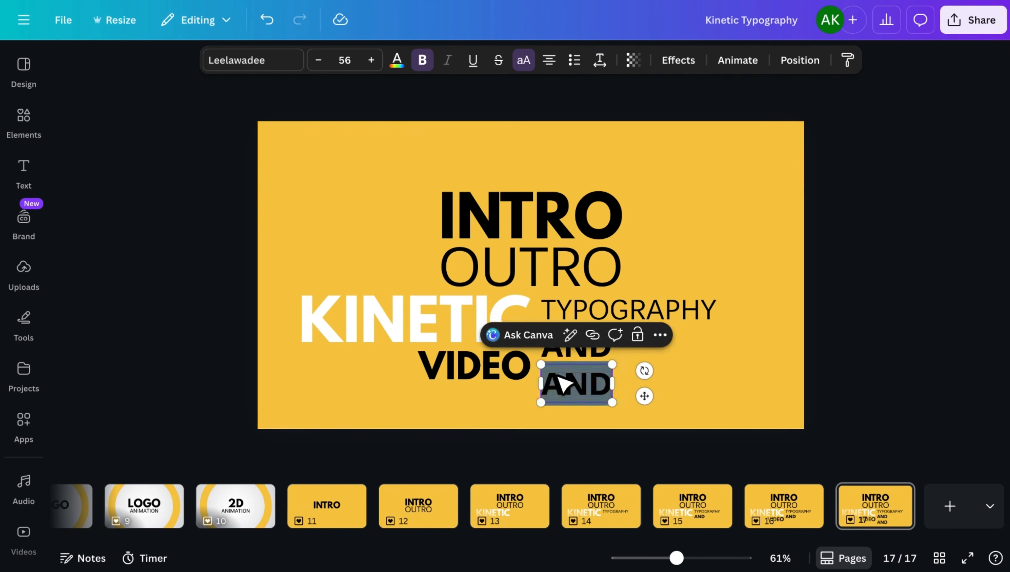
text(ADS)
Step: Set "ADS" to font size 47 without bold and left-align it beneath "AND"
click(585, 381)
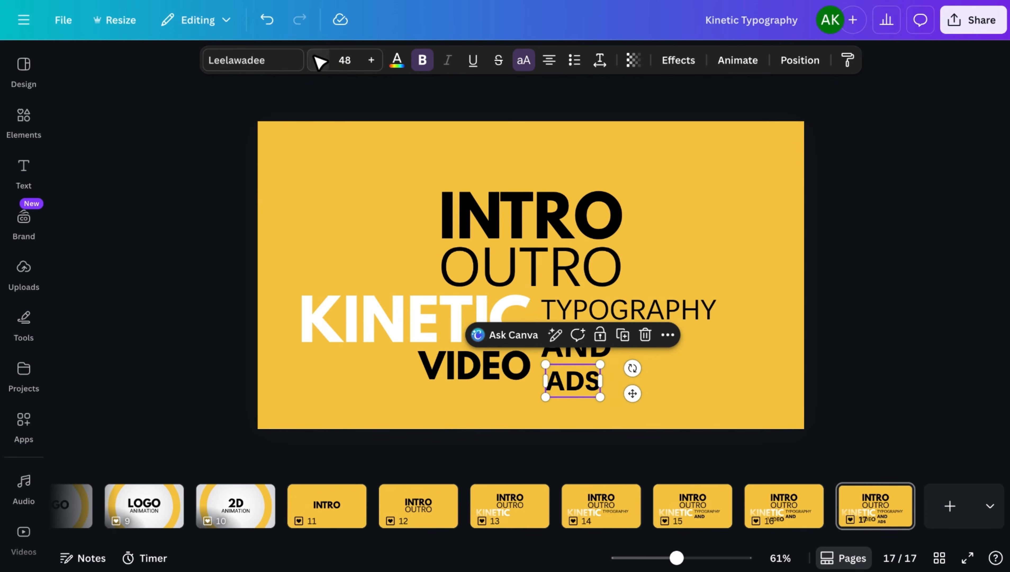
drag(581, 384, 570, 396)
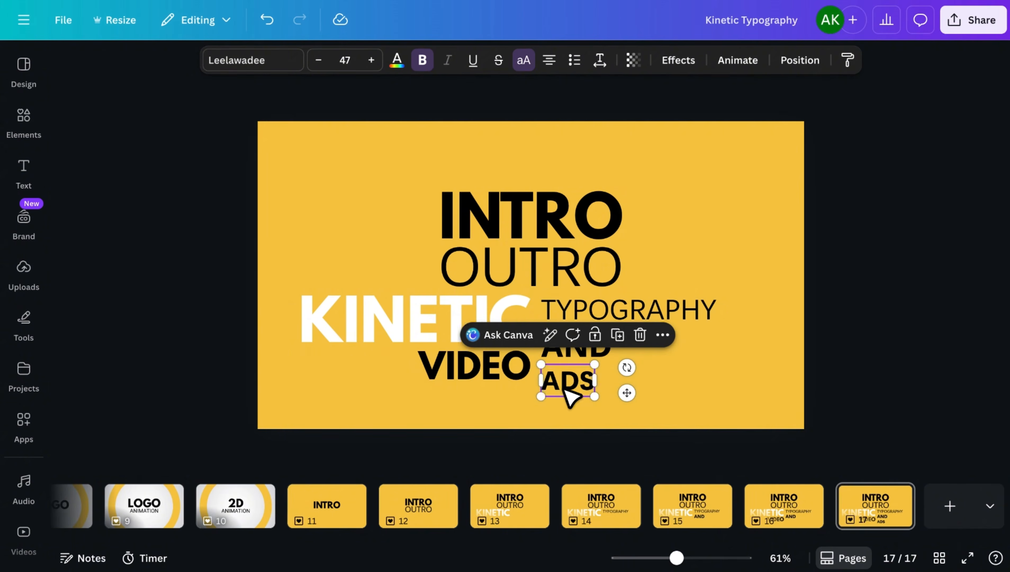
click(796, 376)
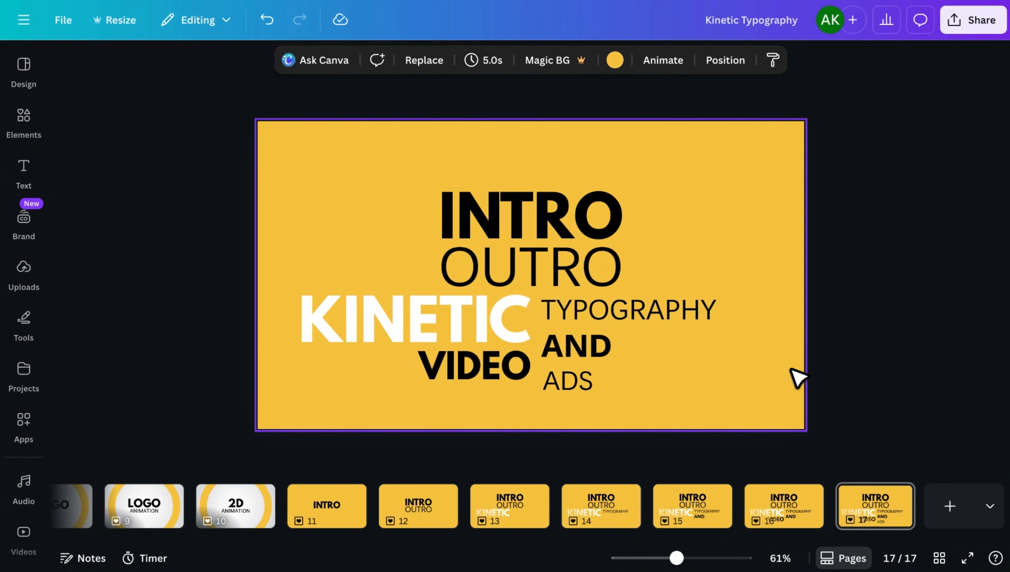
Step: Add a blank orange page 18 and insert a large circle centered on it, over half the page height
click(937, 506)
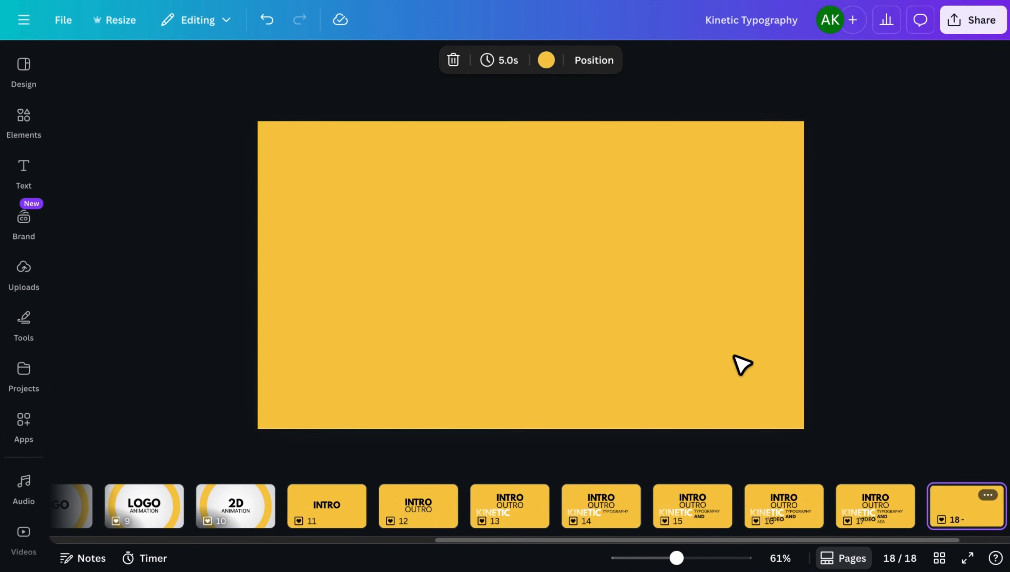
click(547, 261)
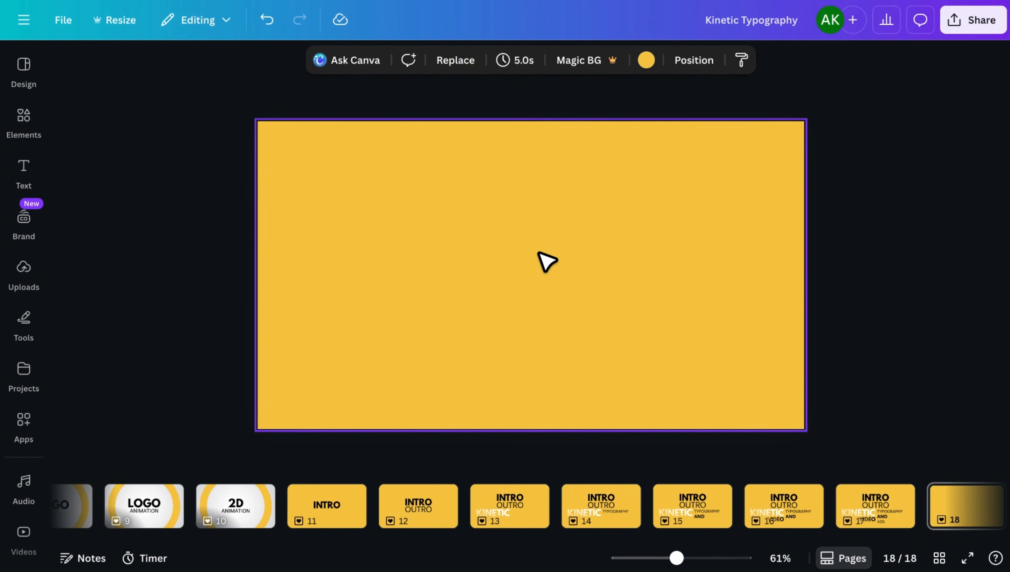
key(c)
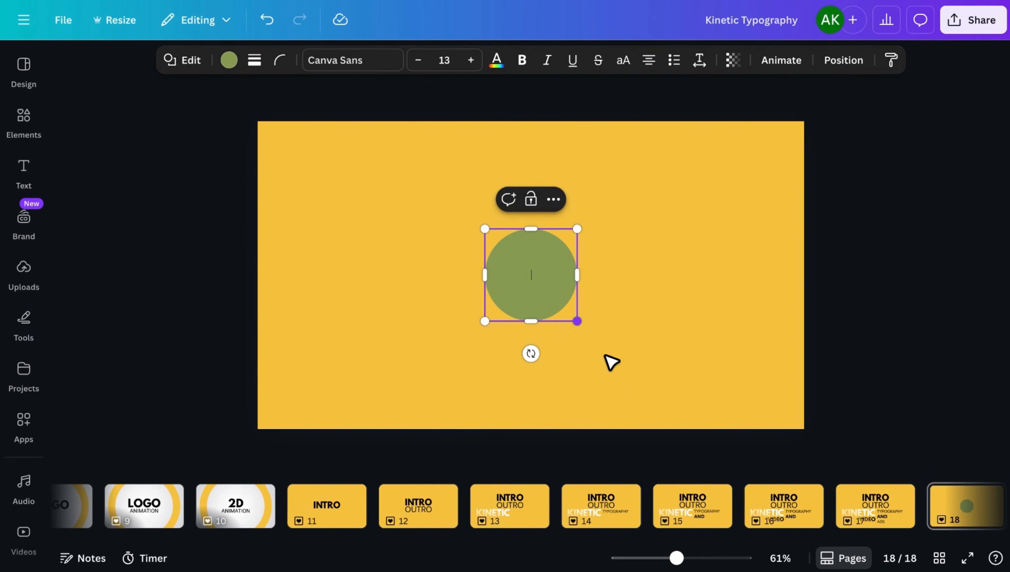
drag(577, 321, 658, 411)
drag(584, 301, 563, 288)
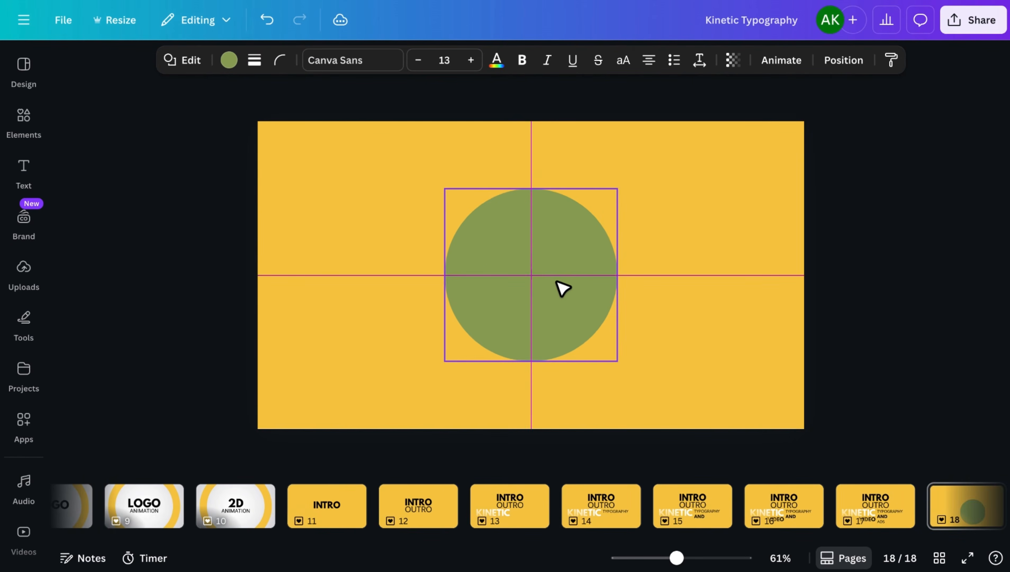
drag(618, 362, 637, 384)
drag(579, 302, 571, 293)
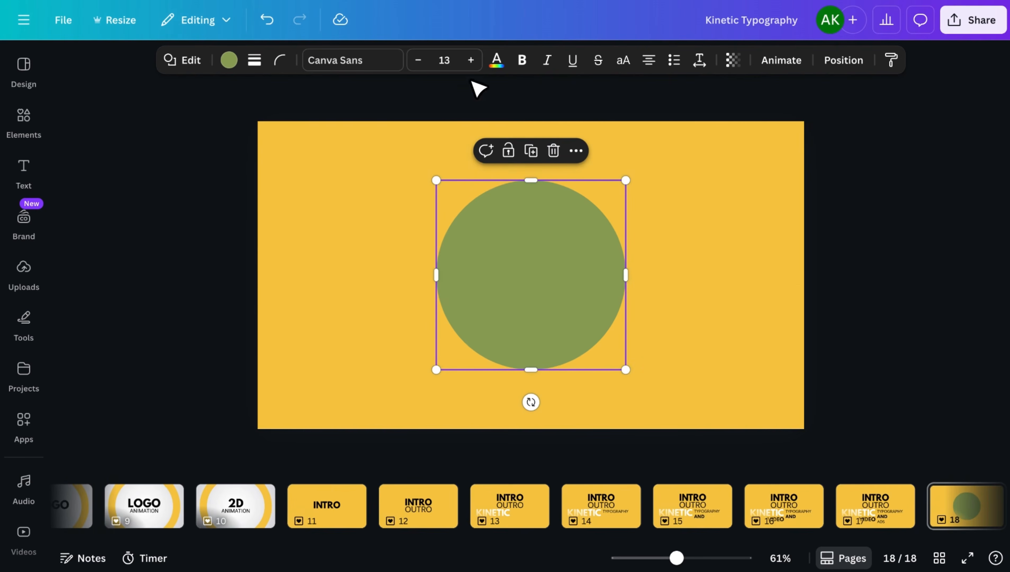
Step: Change the circle's fill color to white
click(237, 60)
click(234, 201)
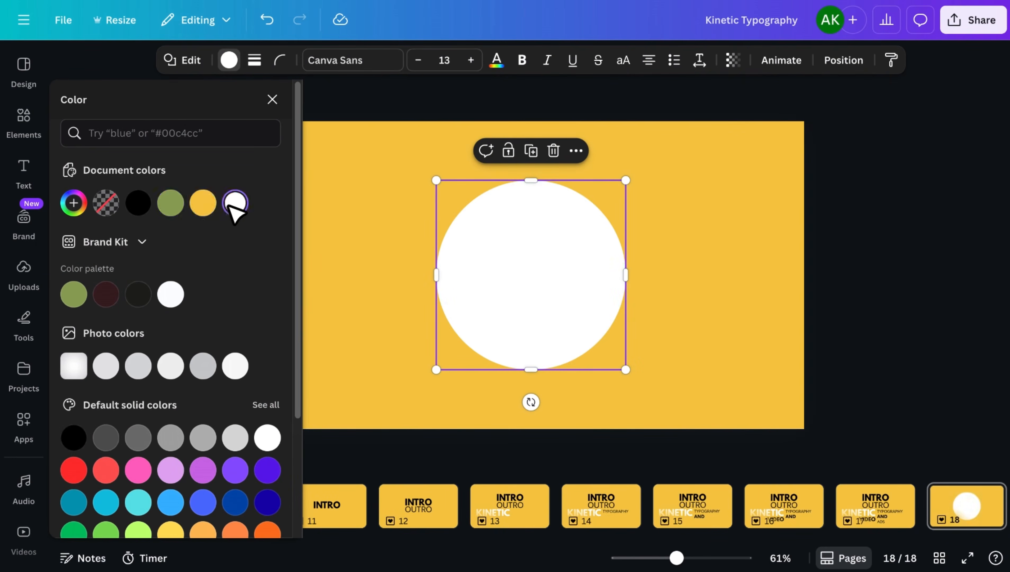
click(273, 98)
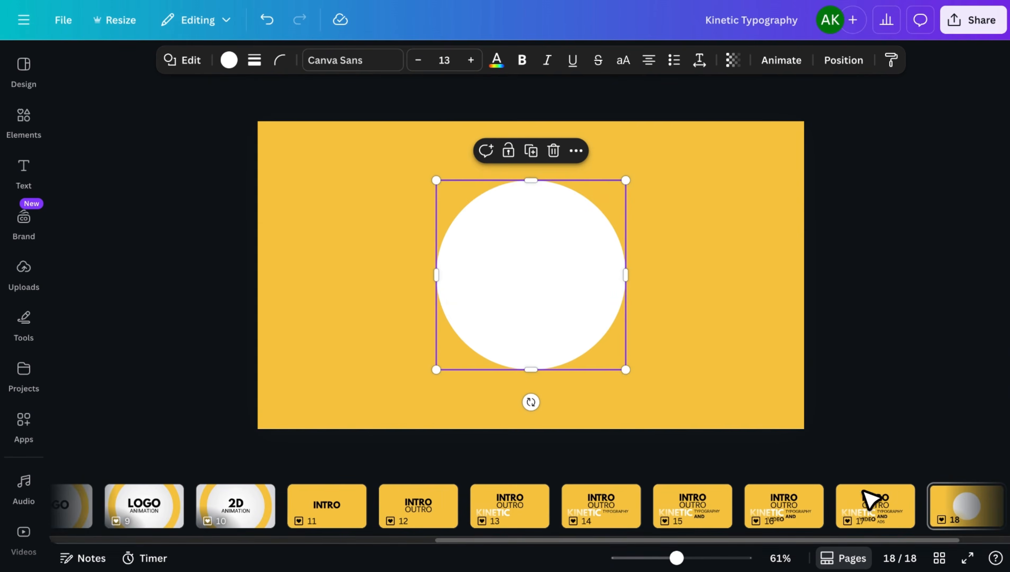
Step: Copy "TYPOGRAPHY" from page 17 onto the white circle on page 18 and change it to "FOR YOUR" on two lines
click(875, 504)
click(662, 311)
key(super+c)
click(967, 505)
click(588, 298)
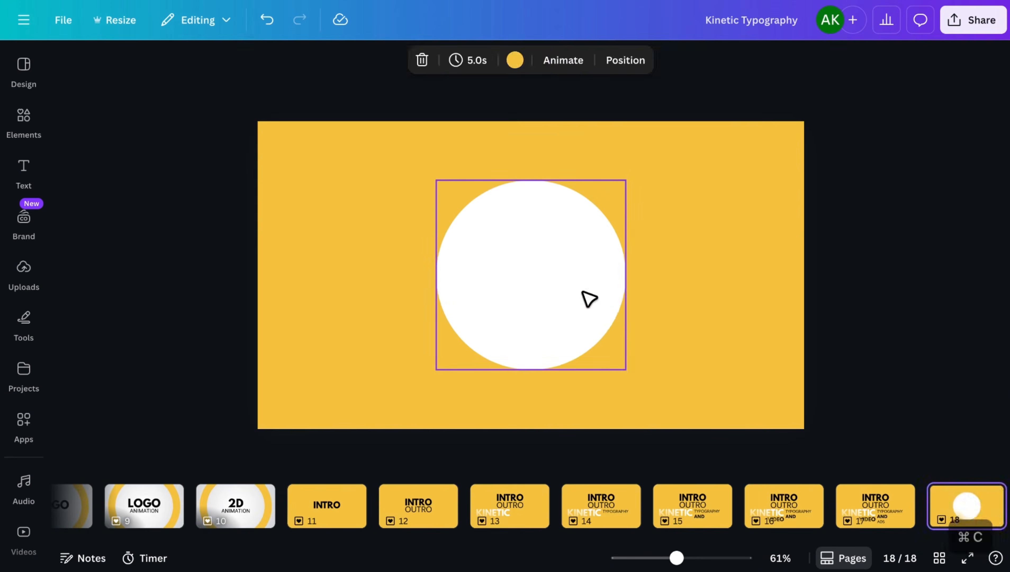
key(super+v)
drag(571, 294, 564, 241)
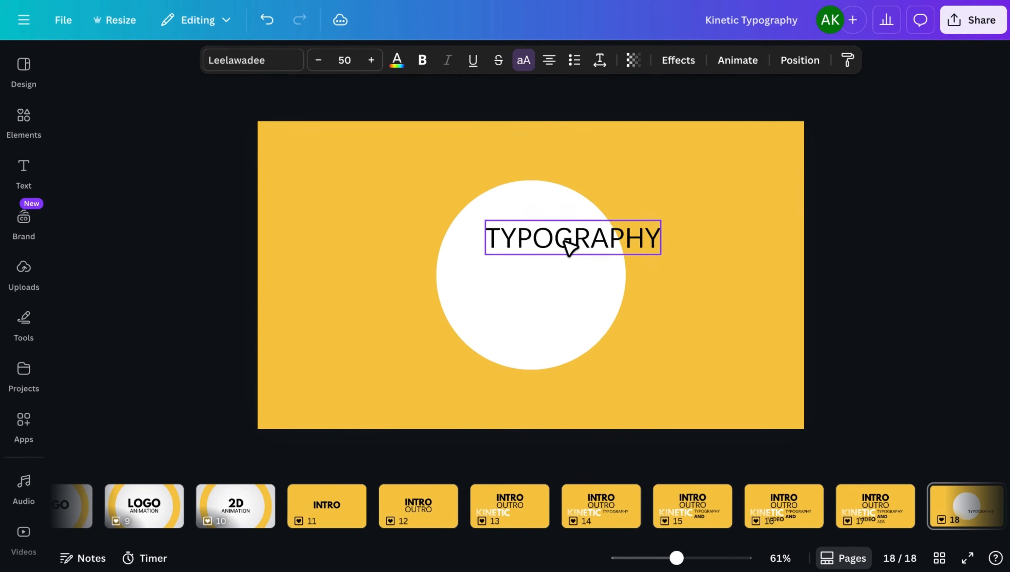
double_click(579, 248)
text(FOR YOUR)
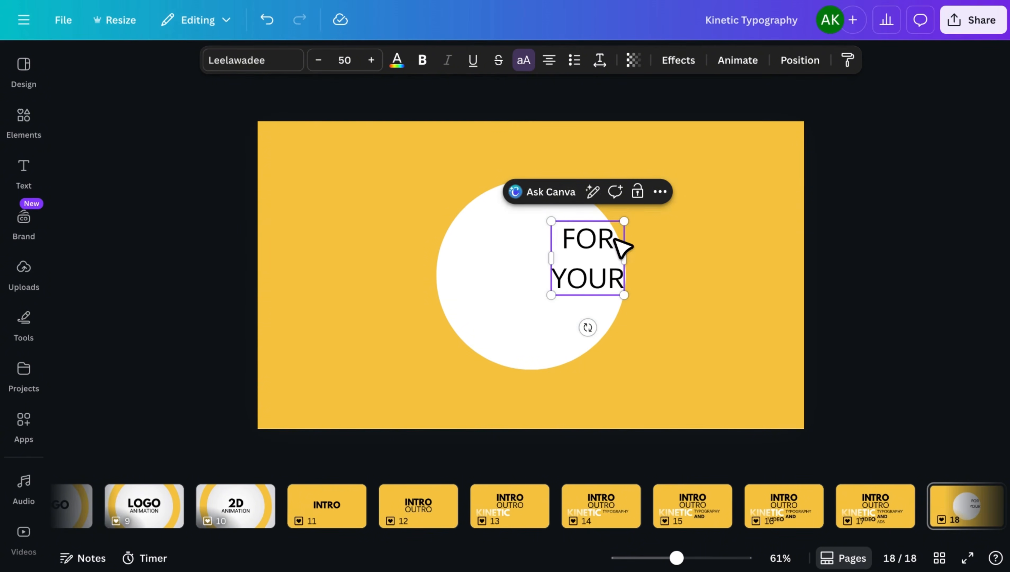
Step: Center "FOR YOUR" horizontally in the upper half of the circle with font size 65 and line spacing 1
drag(622, 246, 547, 262)
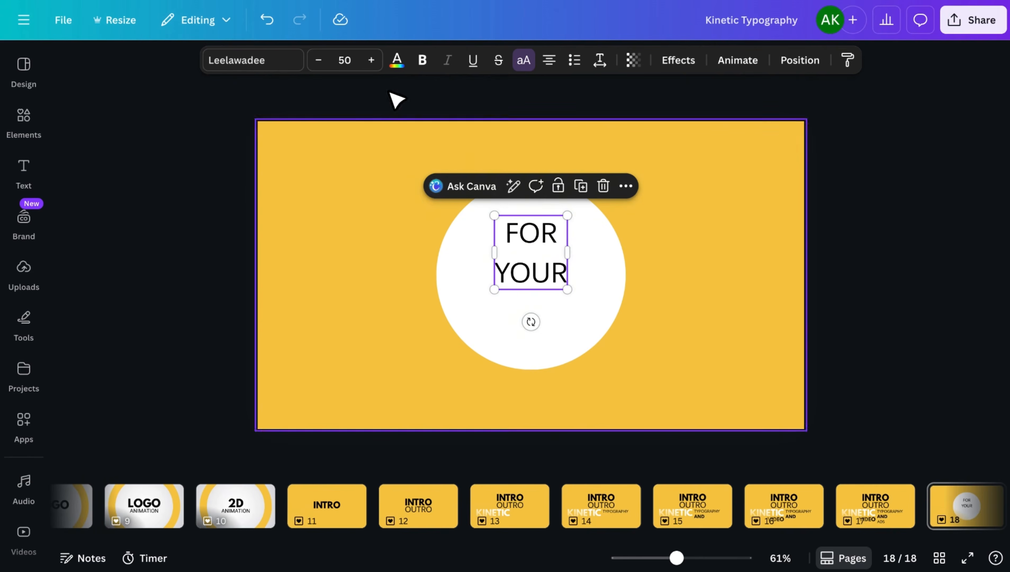
click(600, 60)
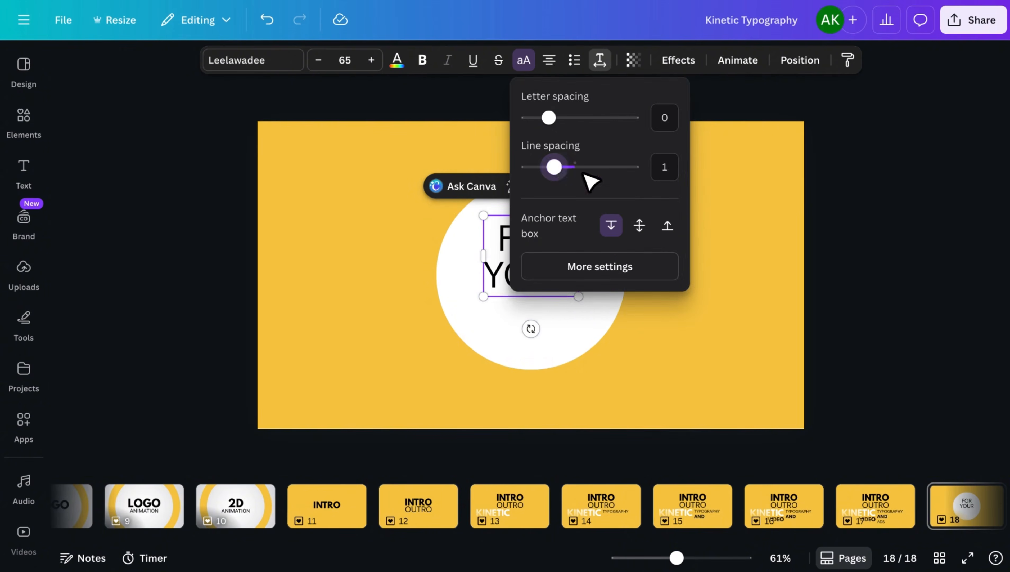
click(716, 207)
drag(560, 278, 559, 273)
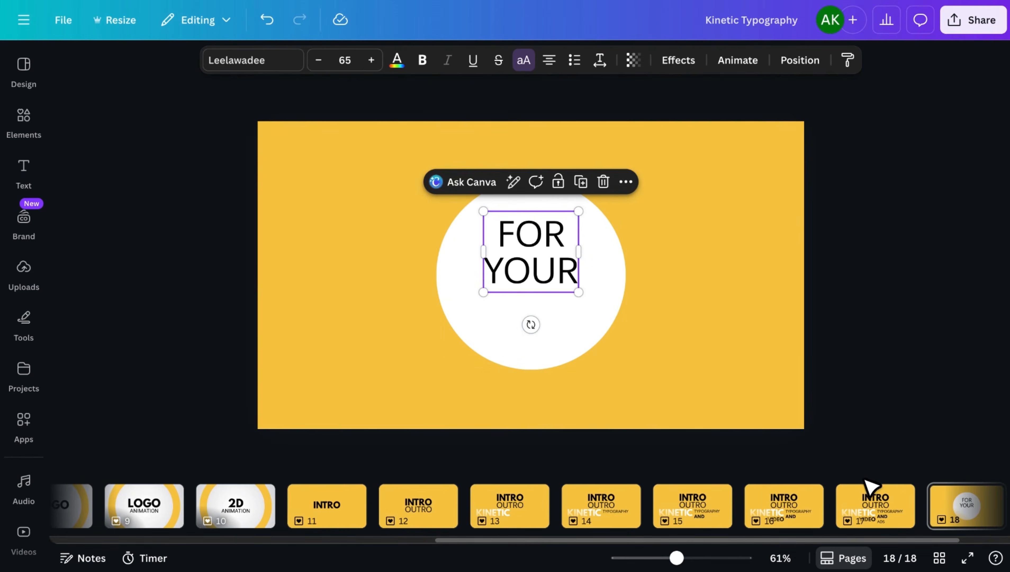
Step: Copy "INTRO" from page 17 to page 18 as "BUSINESS", resized to about font size 49.3 and centered beneath "FOR YOUR"
click(871, 487)
click(564, 248)
key(super+c)
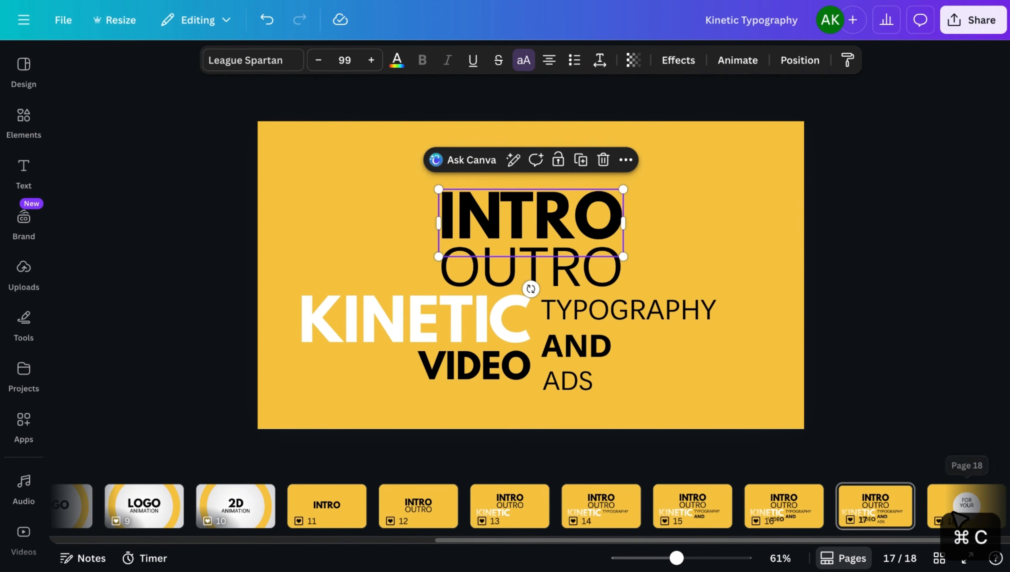
click(962, 505)
key(super+v)
drag(548, 295, 548, 329)
double_click(548, 329)
text(BUSINESS)
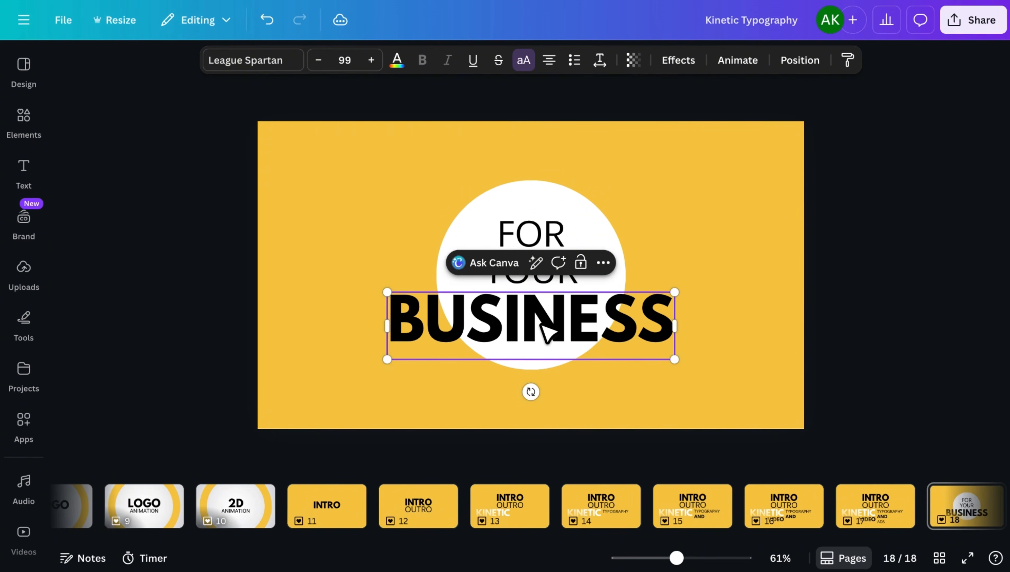
drag(674, 360, 513, 322)
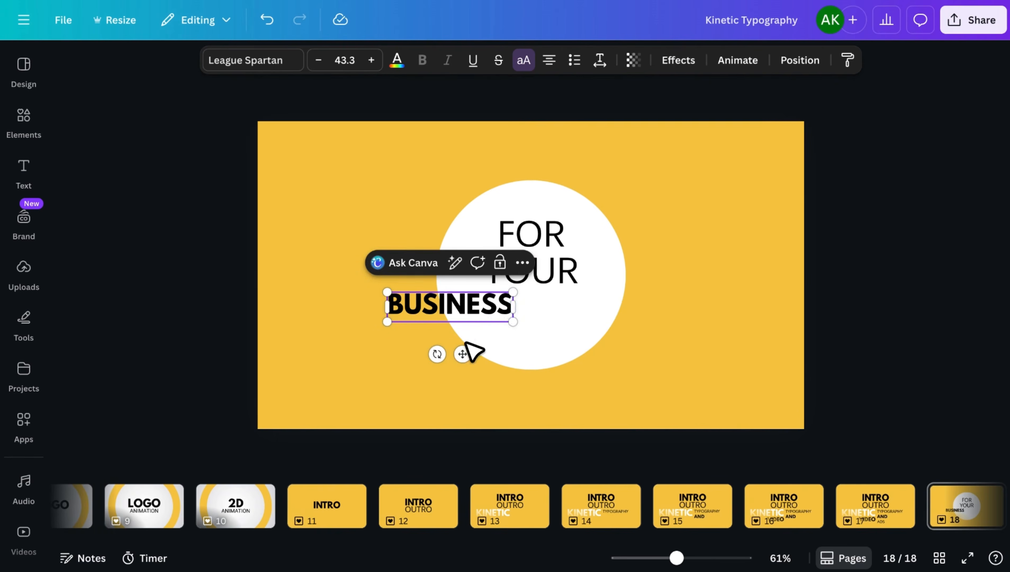
drag(469, 350, 536, 354)
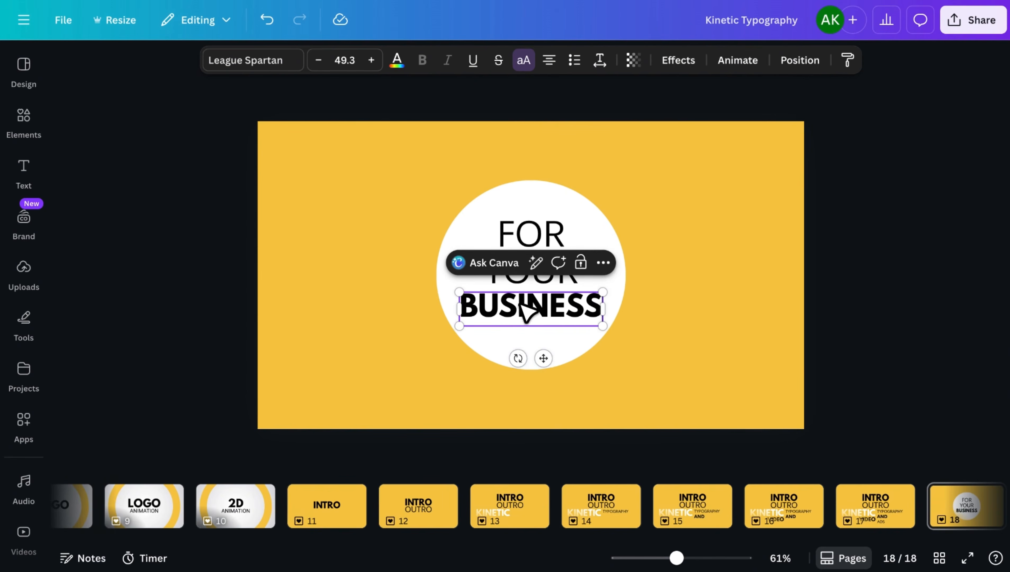
Step: Enlarge the white circle slightly, re-center it on the page, and shift "FOR YOUR" and "BUSINESS" down to its middle
click(615, 232)
drag(626, 180, 653, 159)
mouse_move(607, 203)
mouse_down()
mouse_move(596, 203)
mouse_move(596, 213)
mouse_up()
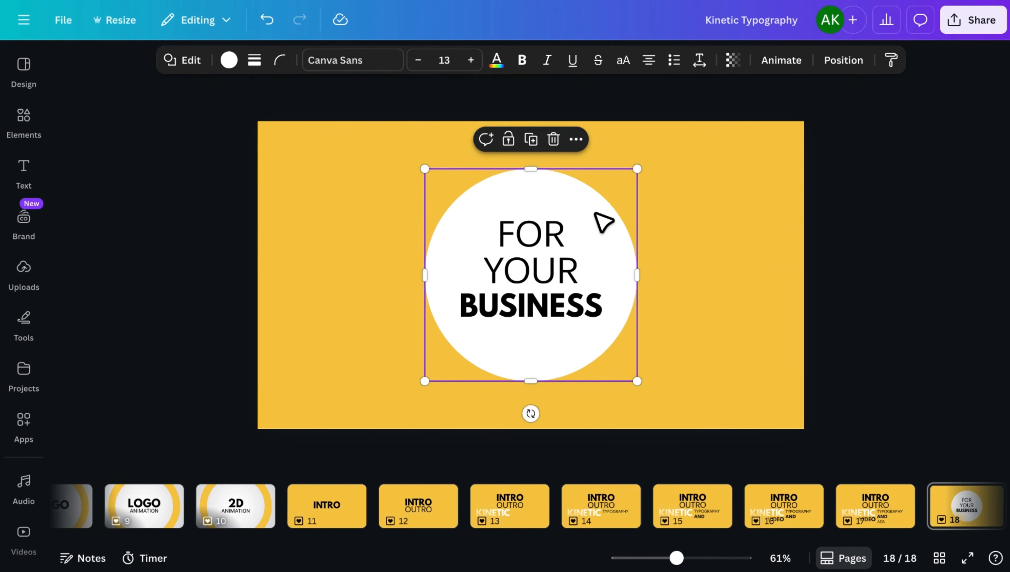
click(549, 265)
shift+click(527, 305)
drag(527, 306, 549, 316)
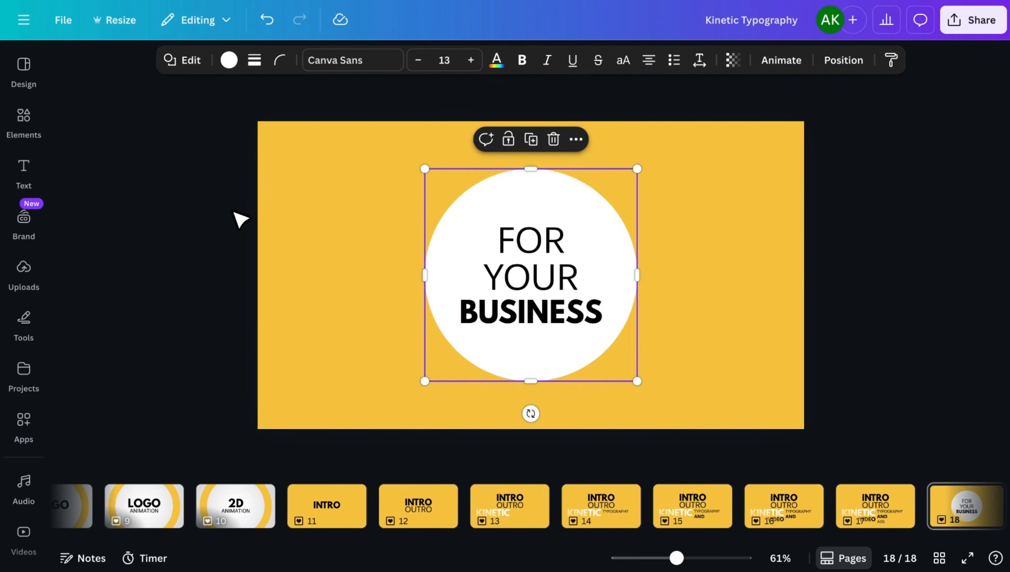
Step: Search the graphics for "circle shade" and add the circle drop-shadow graphic with shading on its lower edge to page 18
click(32, 121)
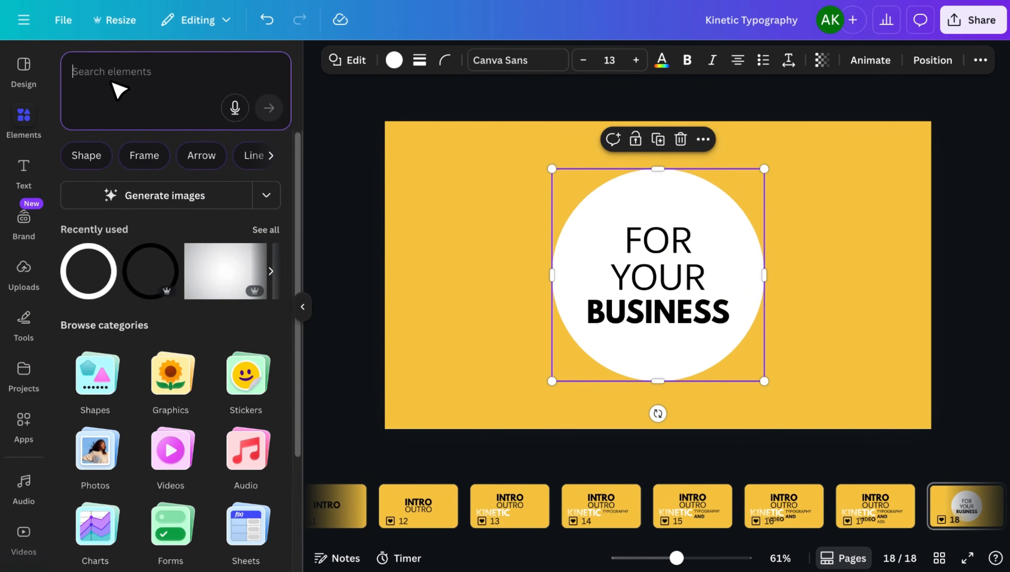
text(circle shade)
key(Return)
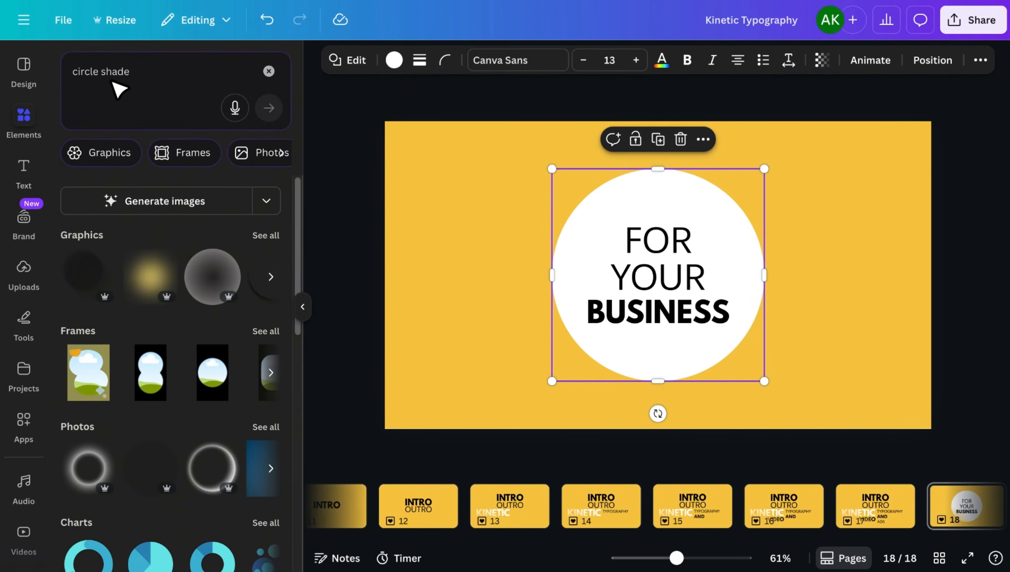
click(274, 242)
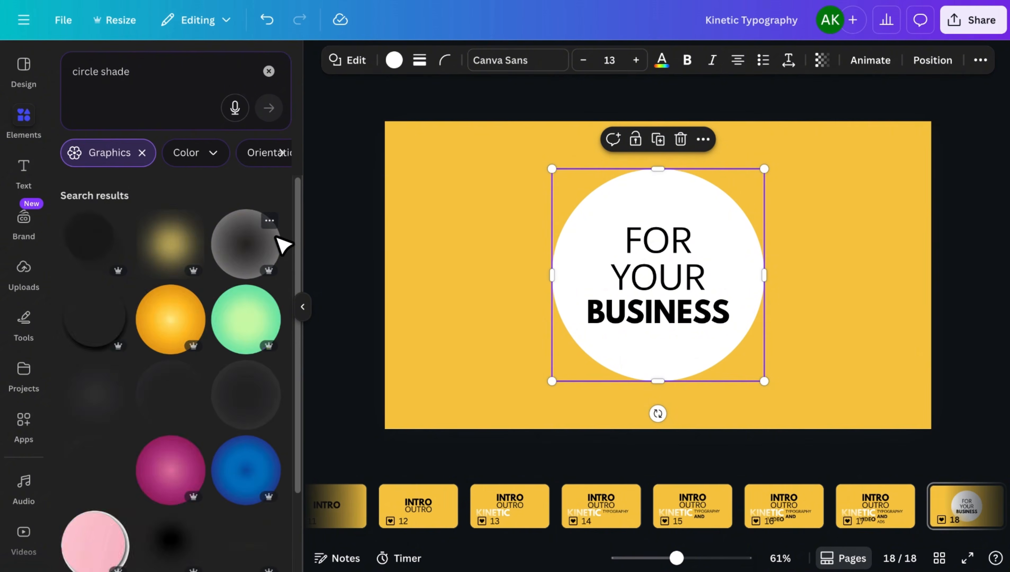
scroll(280, 241, down, 5)
scroll(274, 241, down, 15)
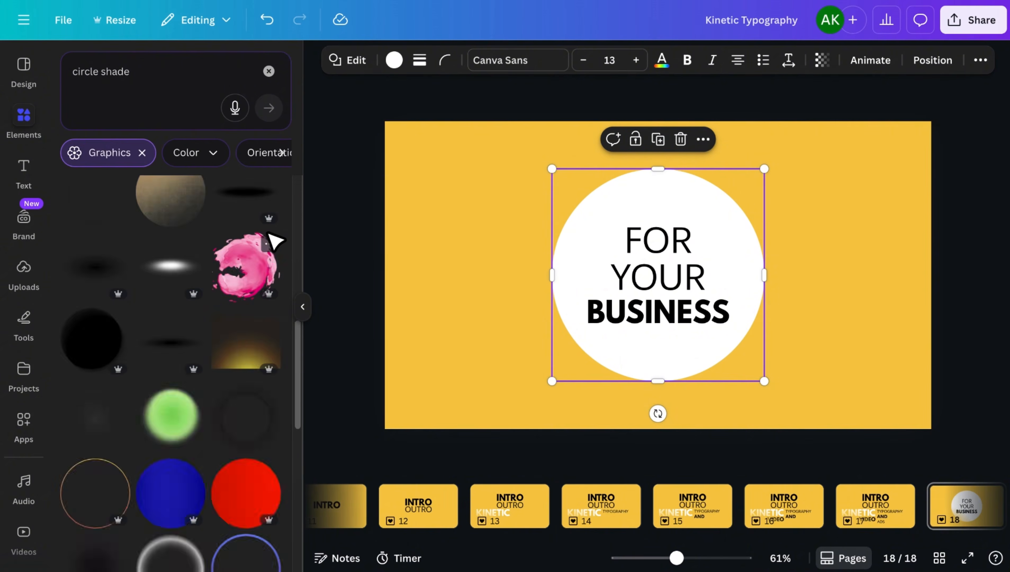
scroll(274, 241, down, 1)
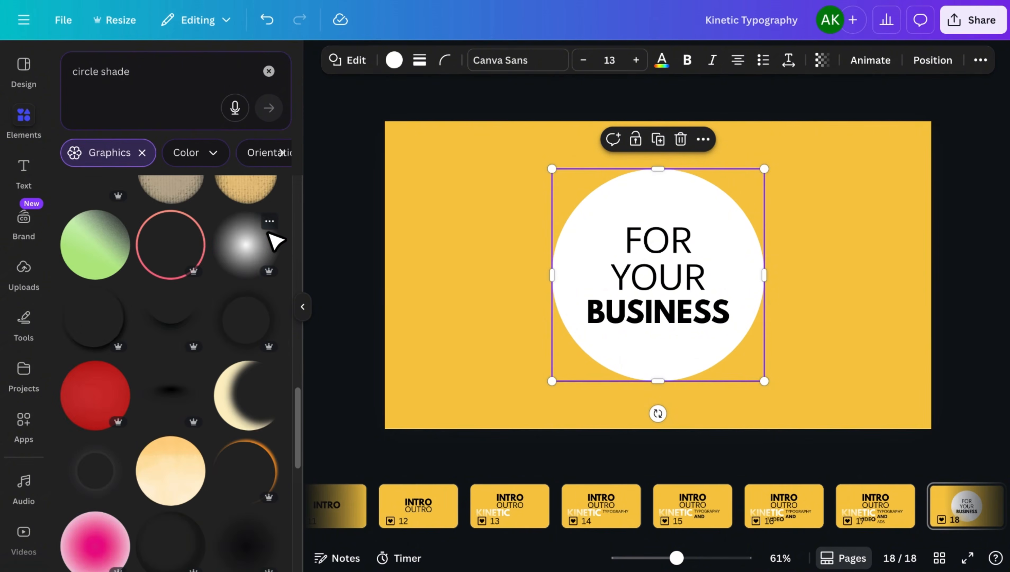
click(144, 303)
Step: Fit the shadow graphic around the white circle and arrange it directly beneath the circle in the layer order
drag(765, 372, 774, 380)
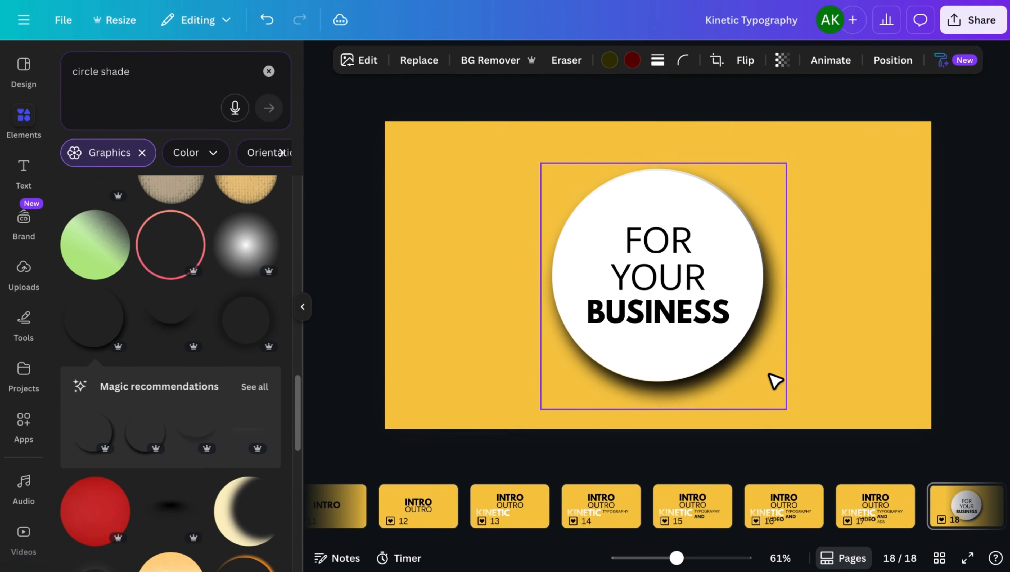
drag(787, 162, 794, 165)
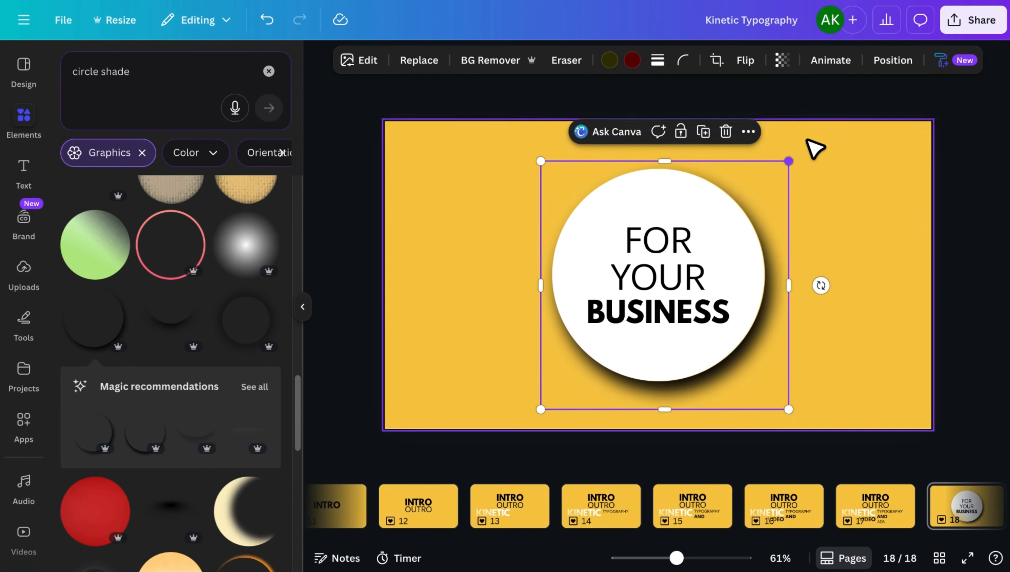
click(893, 60)
drag(224, 276, 184, 350)
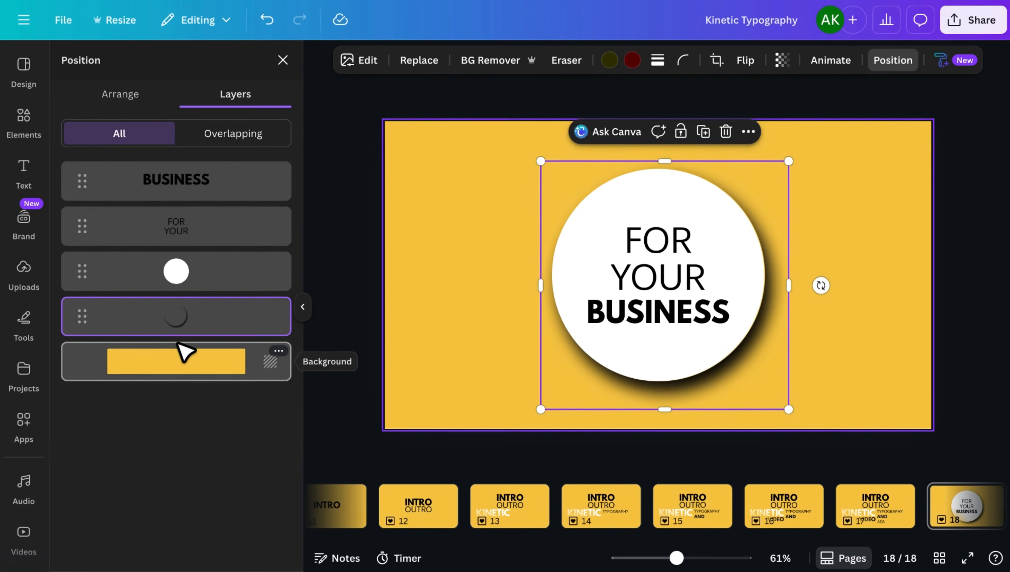
click(782, 60)
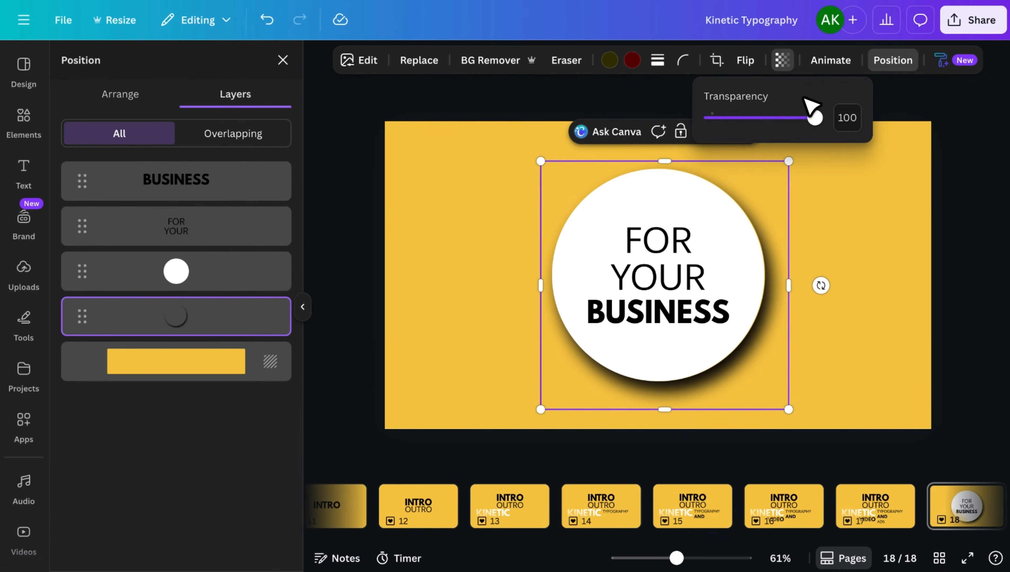
click(864, 219)
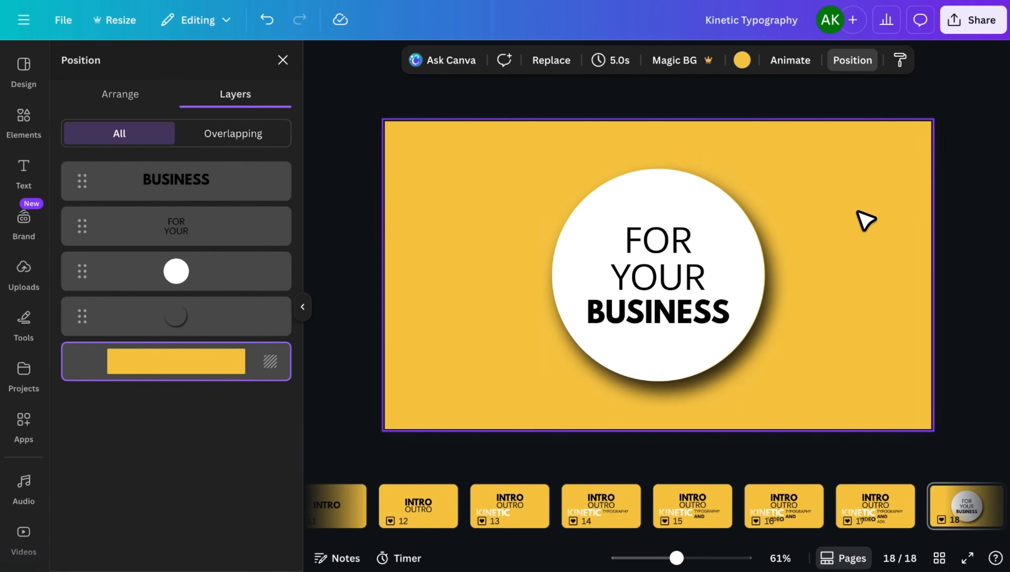
click(283, 60)
click(303, 307)
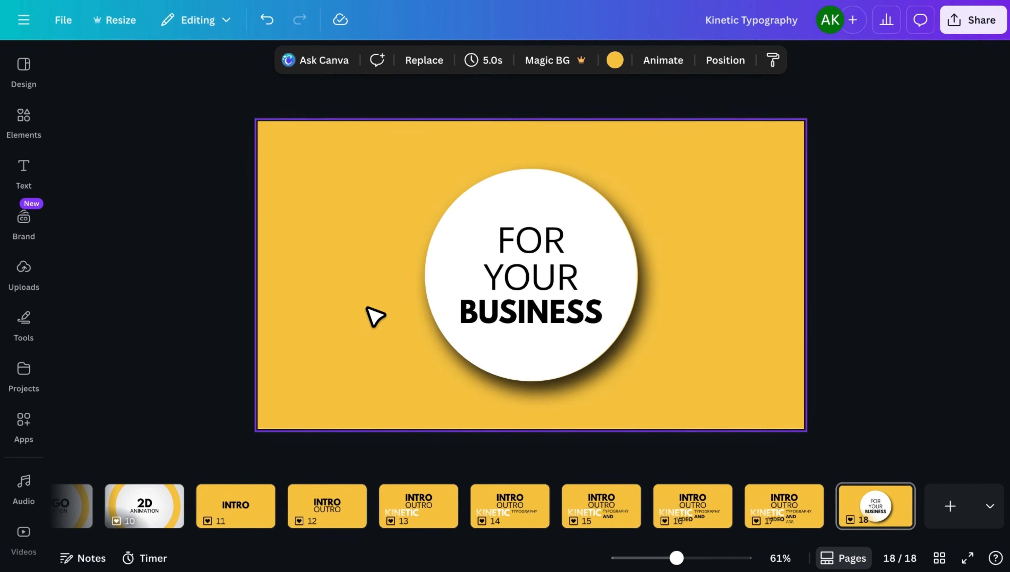
Step: Select the circle, its text and shadow together, center them on page 18 and group them
drag(570, 308, 559, 290)
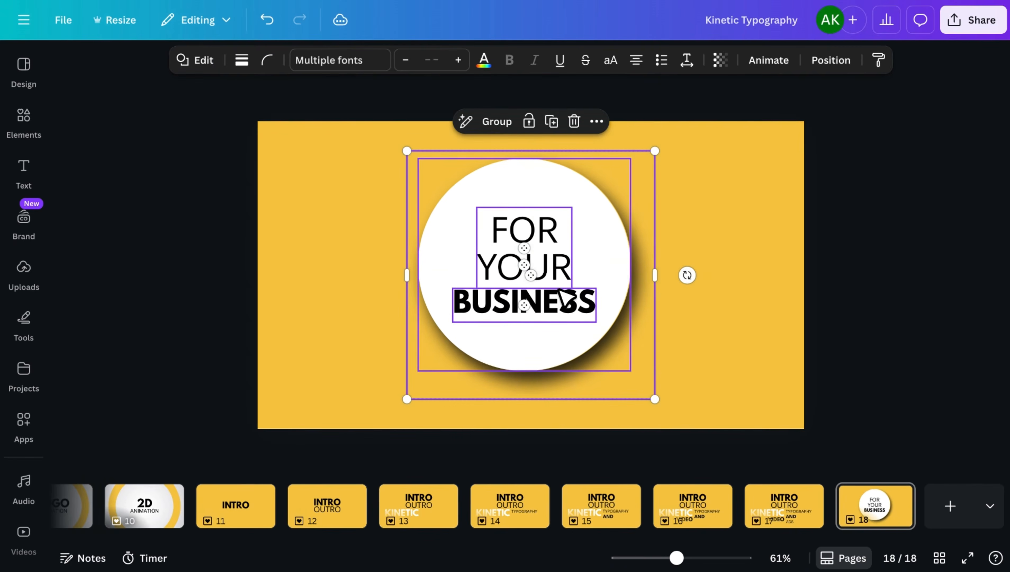
click(496, 132)
click(721, 326)
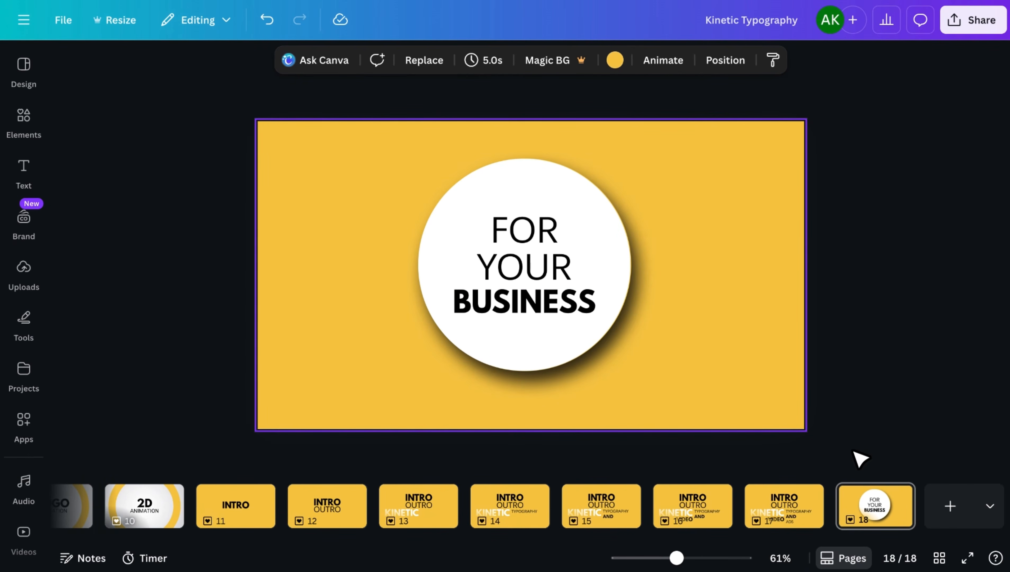
Step: Add page 19 and place a wide rectangle, centered horizontally, in the upper part of the page
click(947, 511)
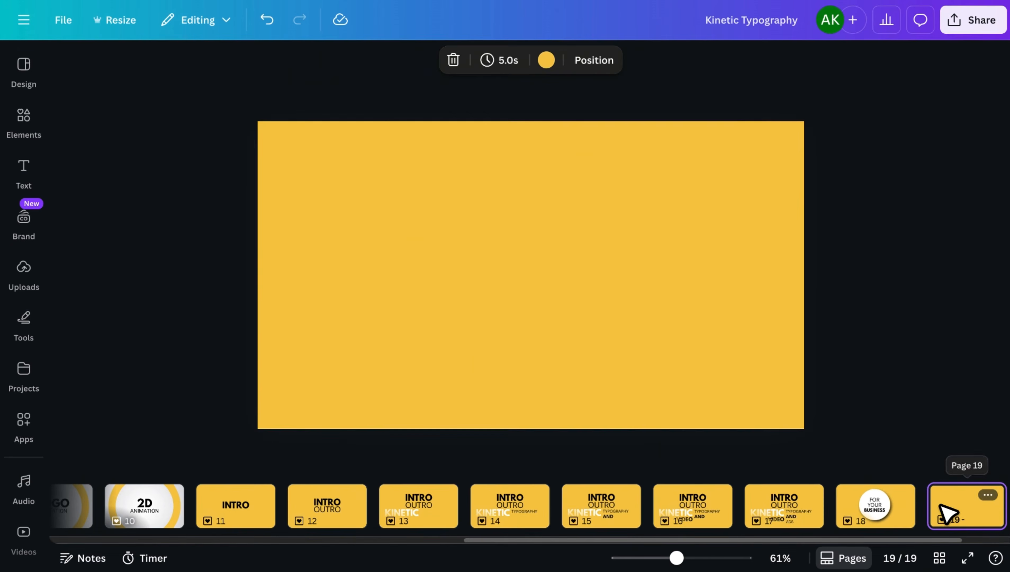
click(585, 246)
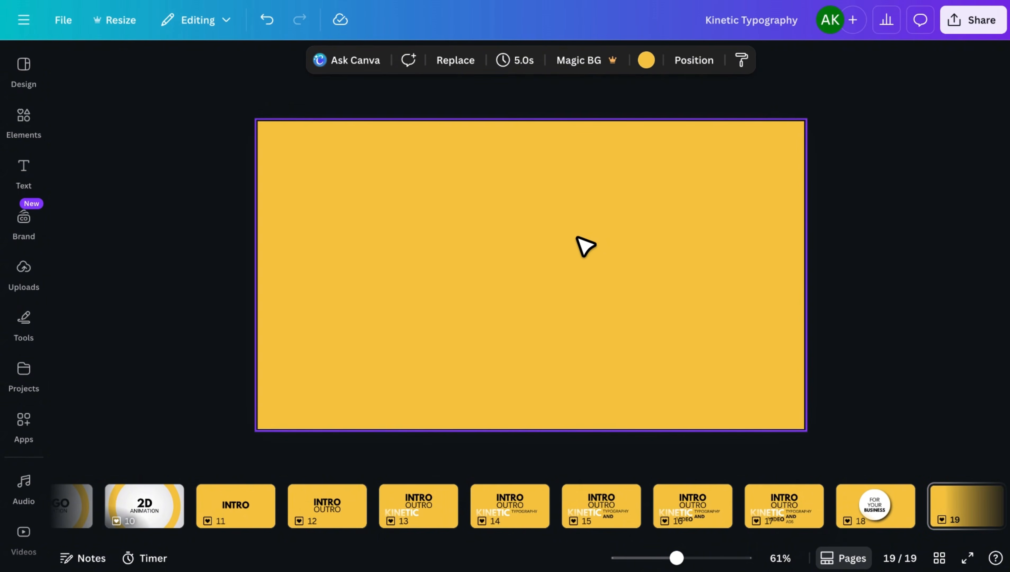
key(r)
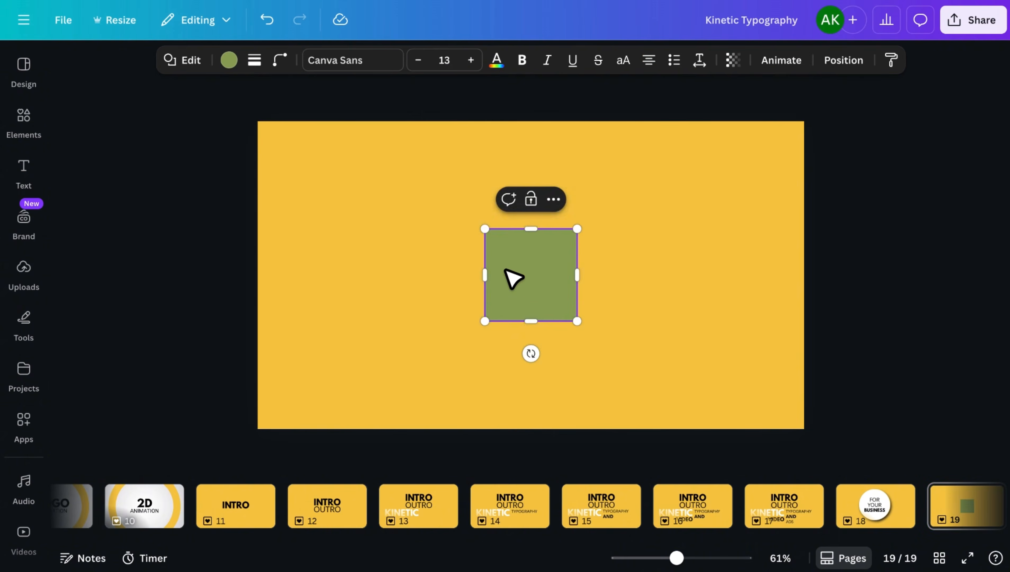
drag(485, 275, 390, 273)
drag(577, 275, 660, 286)
drag(525, 320, 569, 306)
drag(661, 306, 619, 296)
drag(573, 283, 598, 207)
Step: Change the rectangle's fill color to white
click(229, 60)
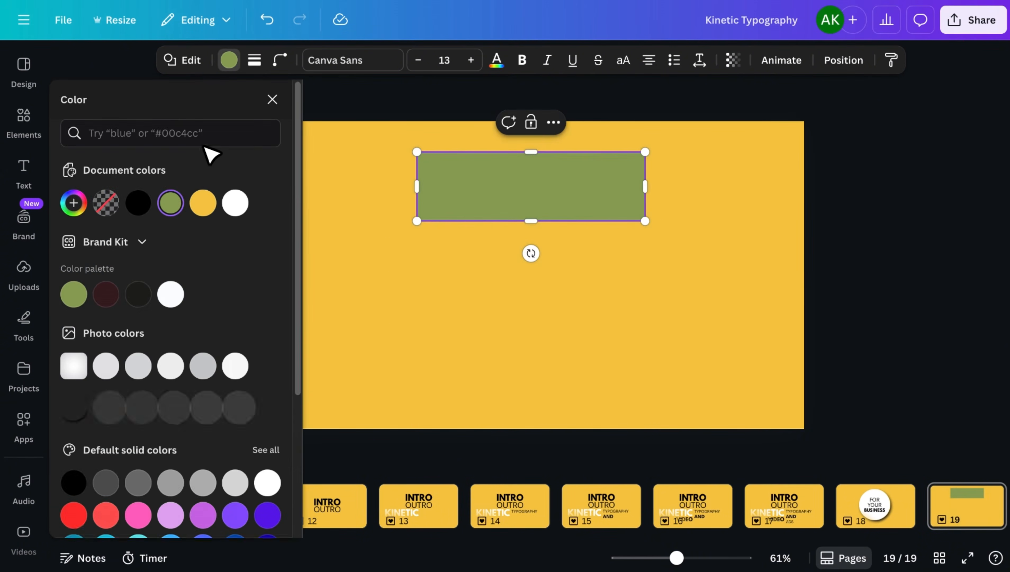
click(232, 200)
click(272, 100)
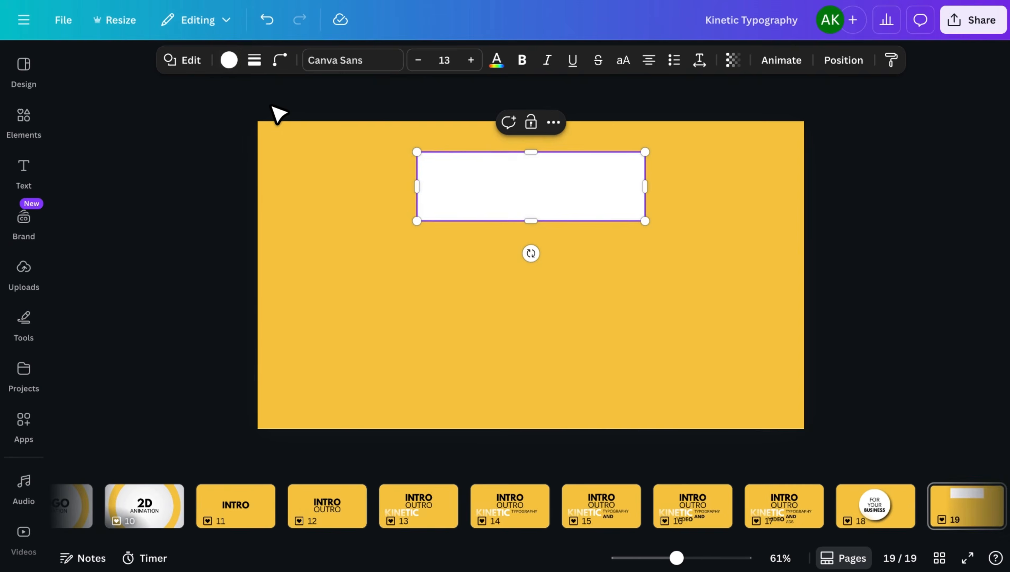
Step: Paste the "INTRO" text onto the white rectangle, change it to "CONTACT US" and shrink it to fit inside
key(super+v)
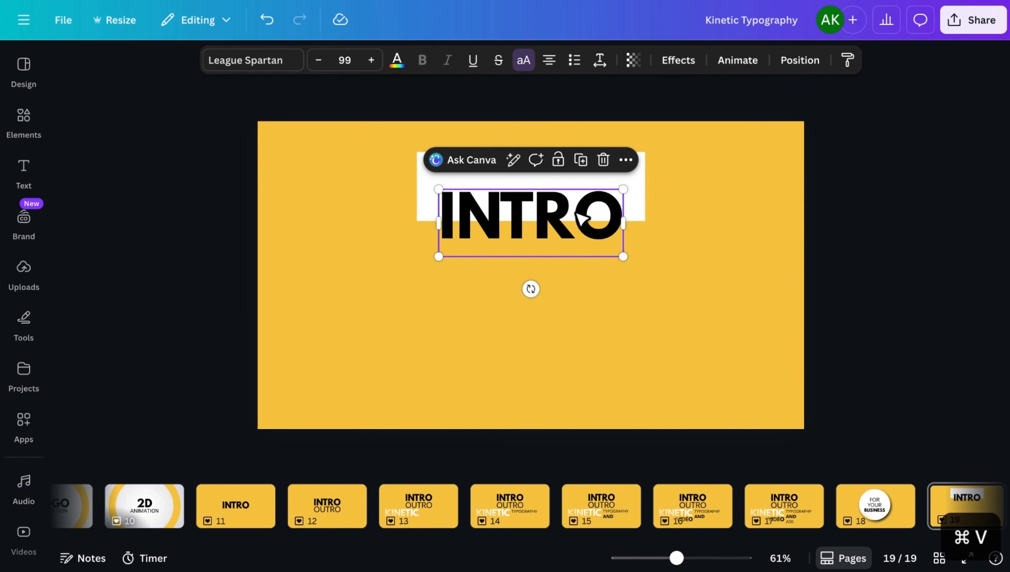
drag(575, 212, 561, 185)
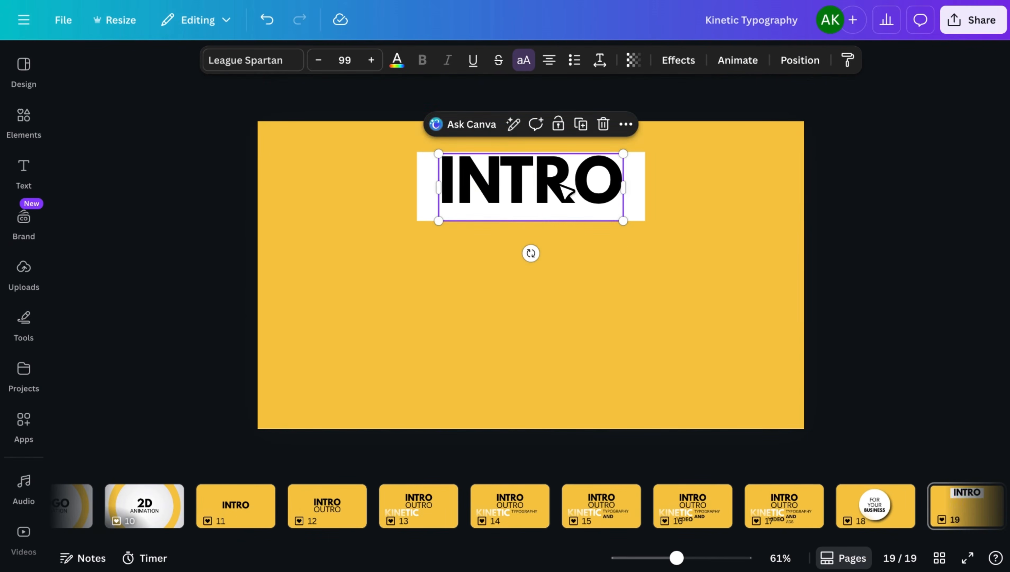
double_click(561, 185)
text(CONTACT US)
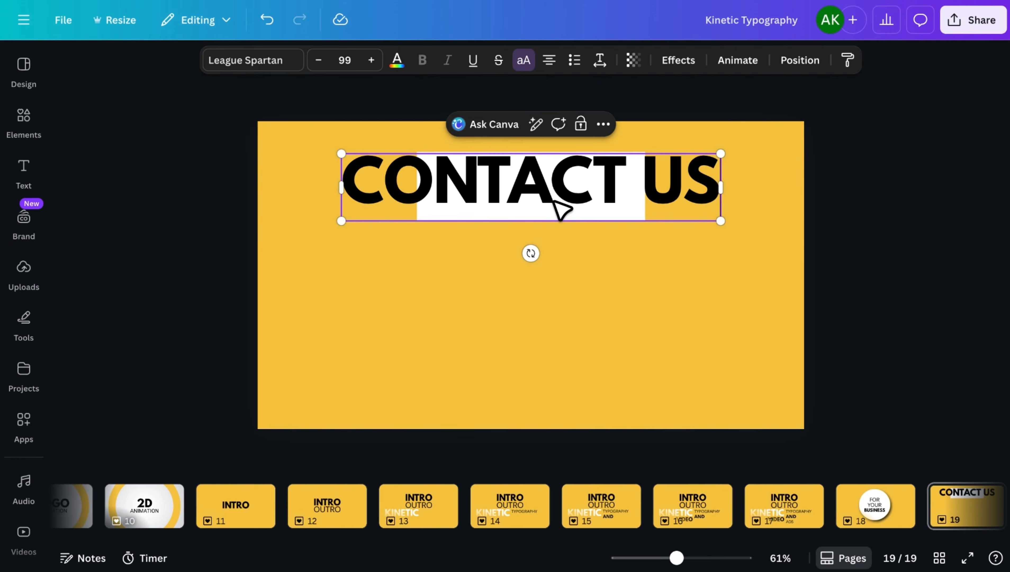
drag(324, 63, 324, 63)
drag(539, 222, 538, 246)
Step: Trim the white rectangle's height and width closer around "CONTACT US" and center the text within it
click(604, 160)
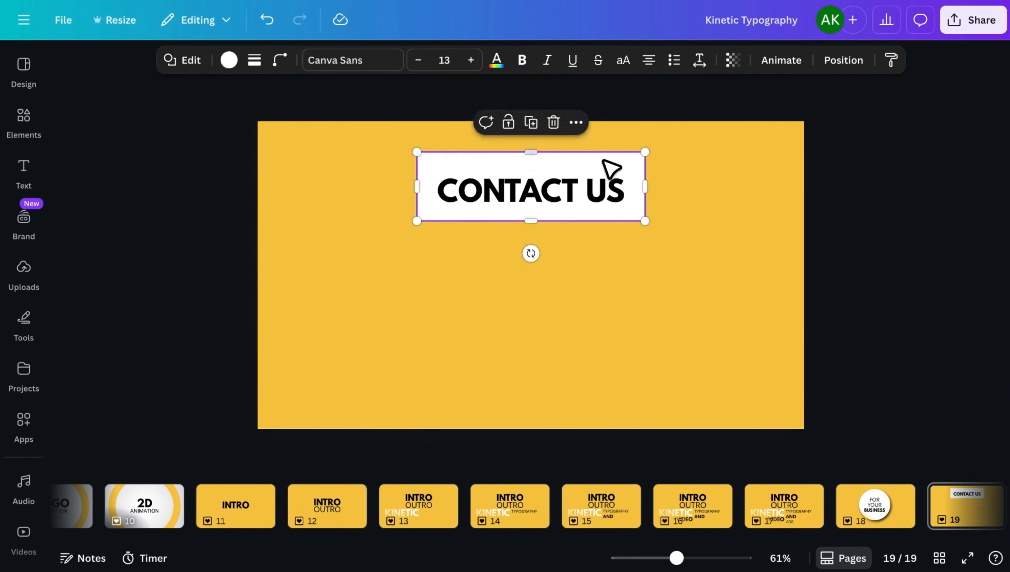
drag(602, 153, 603, 166)
drag(416, 193, 425, 192)
drag(645, 200, 637, 200)
drag(548, 196, 545, 216)
click(547, 212)
click(669, 190)
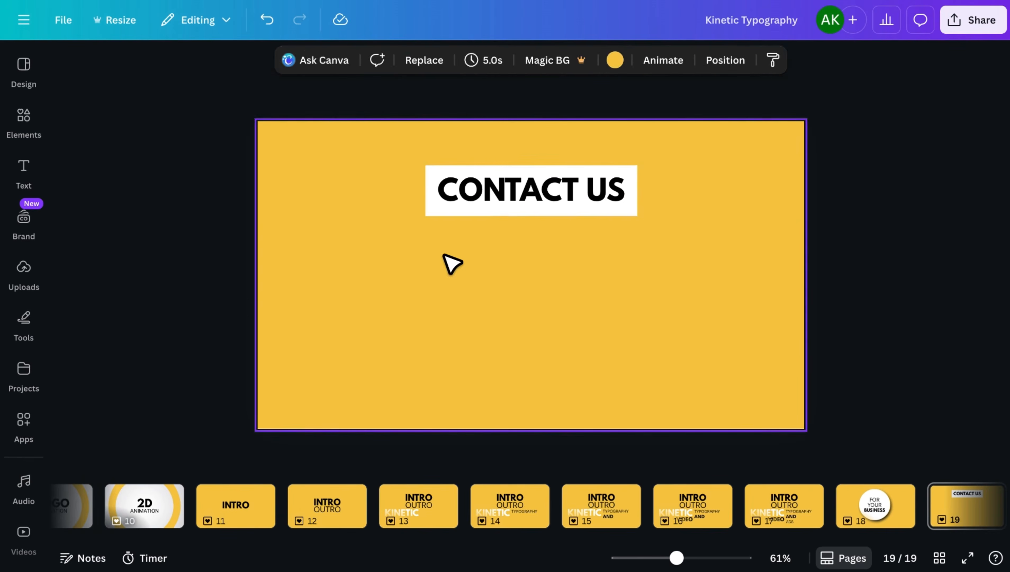
Step: Search the graphics for "us", add the rectangular US flag and shrink it below the start of "CONTACT US"
click(25, 122)
click(148, 79)
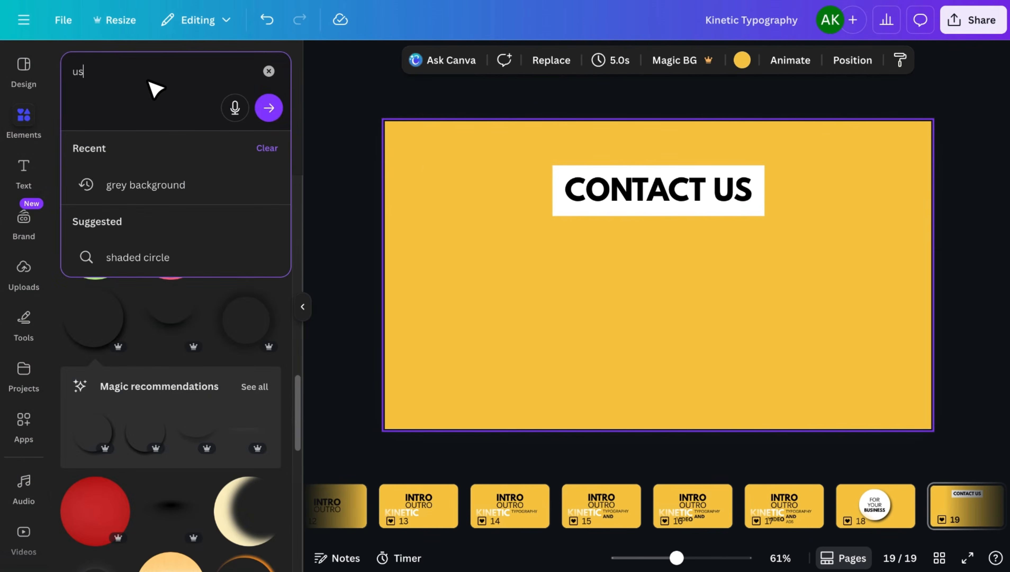
text(us)
key(Return)
click(95, 242)
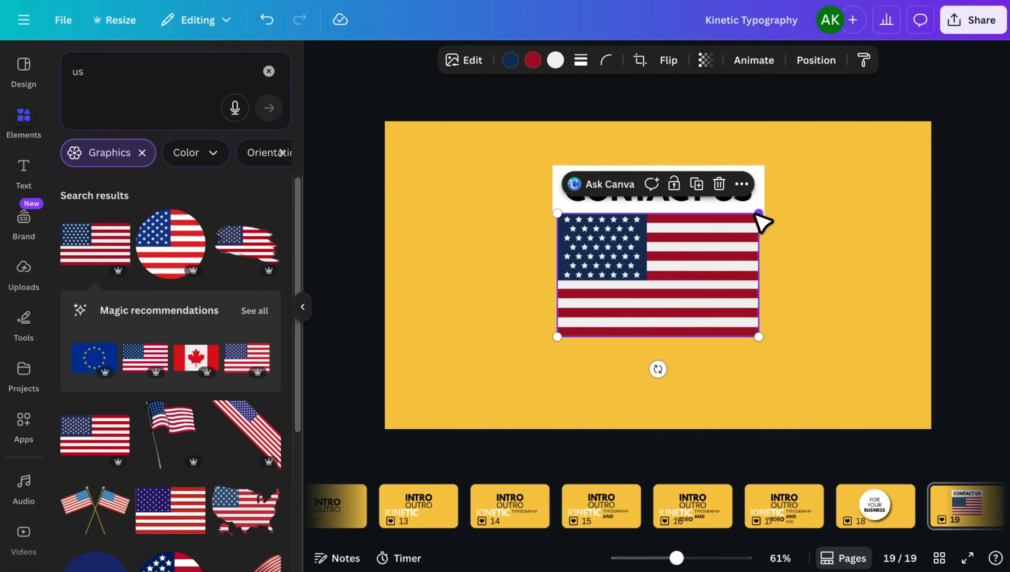
drag(758, 214, 559, 250)
Step: Paste the "TYPOGRAPHY" text beside the US flag and replace its wording with the masked placeholder phone number
click(613, 260)
text(TYPOGRAPHY)
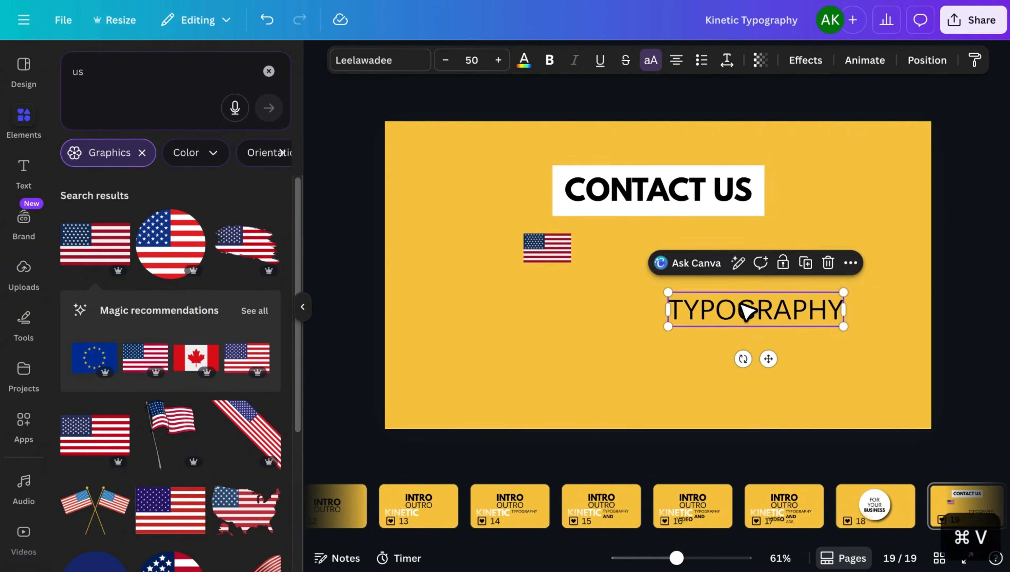
drag(745, 311, 673, 254)
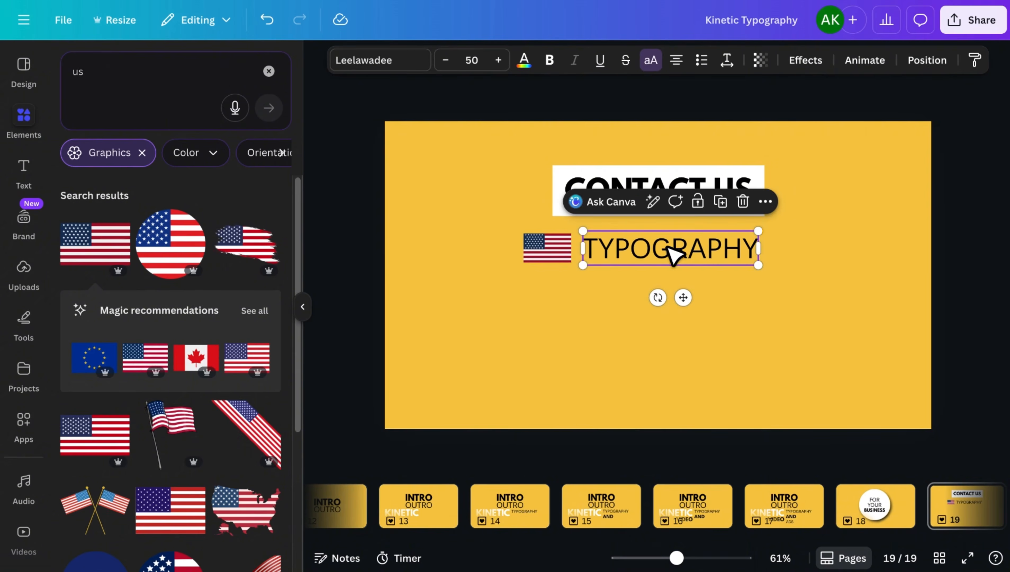
double_click(673, 254)
text(+123 - XXX - XXX)
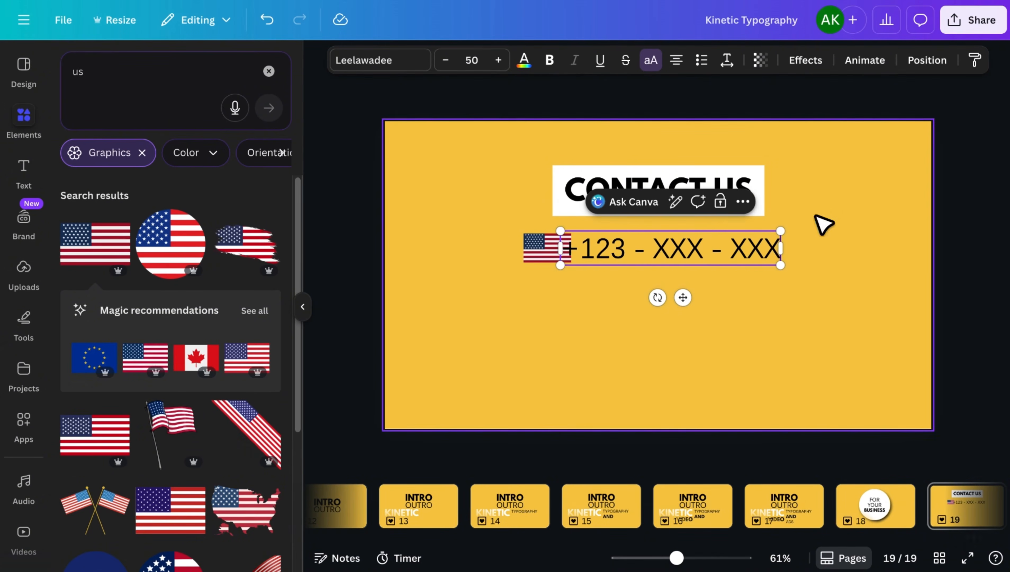
click(709, 279)
drag(693, 247, 703, 248)
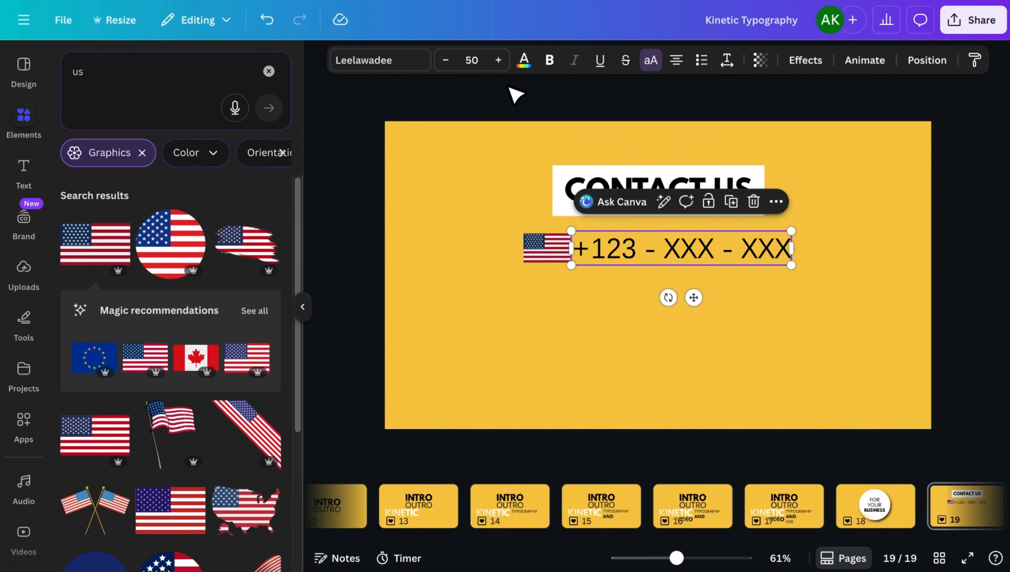
Step: Set the phone number's font size to 53 and enlarge the US flag slightly, aligned just before the number
click(499, 60)
click(498, 61)
click(498, 60)
drag(538, 244, 523, 244)
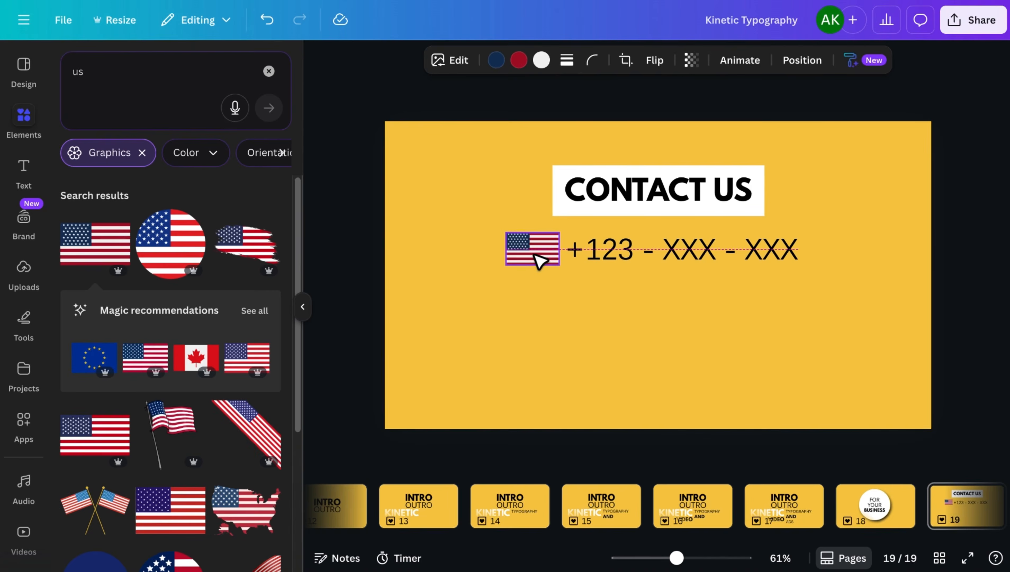
Step: Duplicate the flag and phone number as a second row and replace its flag with one from a "uk" search
shift+click(623, 253)
click(672, 202)
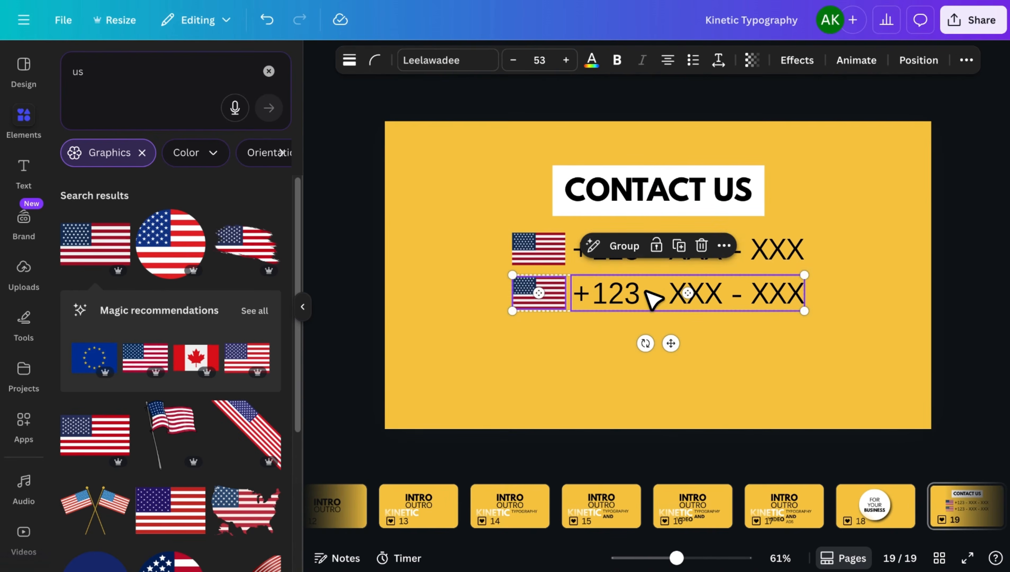
click(111, 74)
text(uk)
key(Return)
drag(94, 244, 582, 327)
drag(717, 402, 551, 300)
click(643, 331)
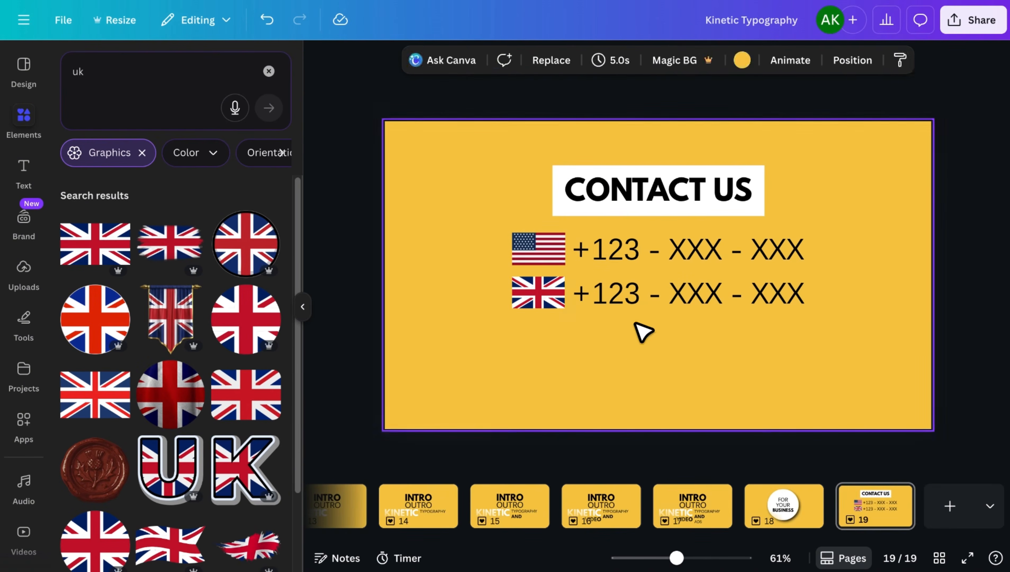
Step: Duplicate the second phone number text and place the copy beneath the UK flag row
click(643, 304)
click(741, 245)
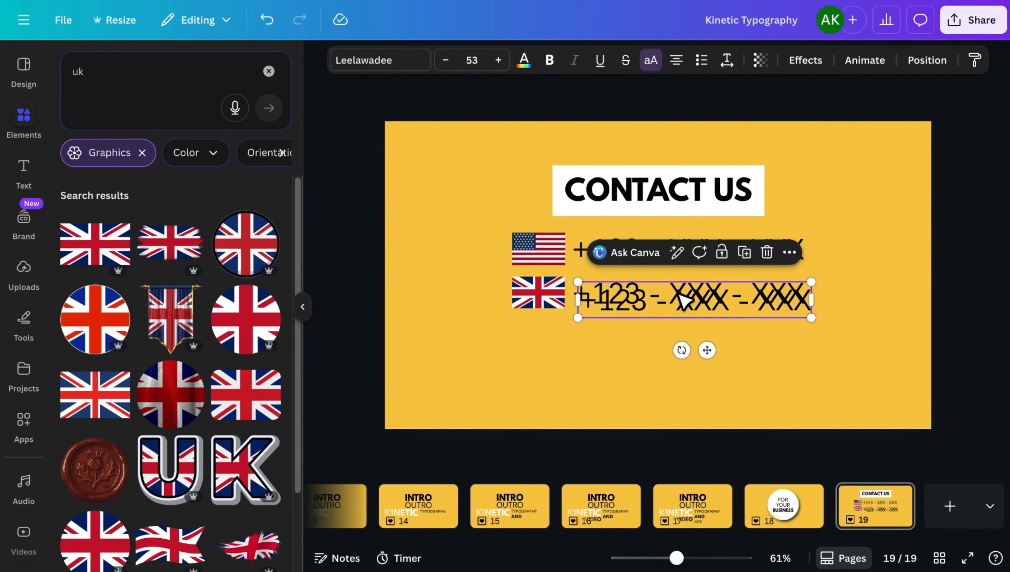
drag(670, 293, 637, 347)
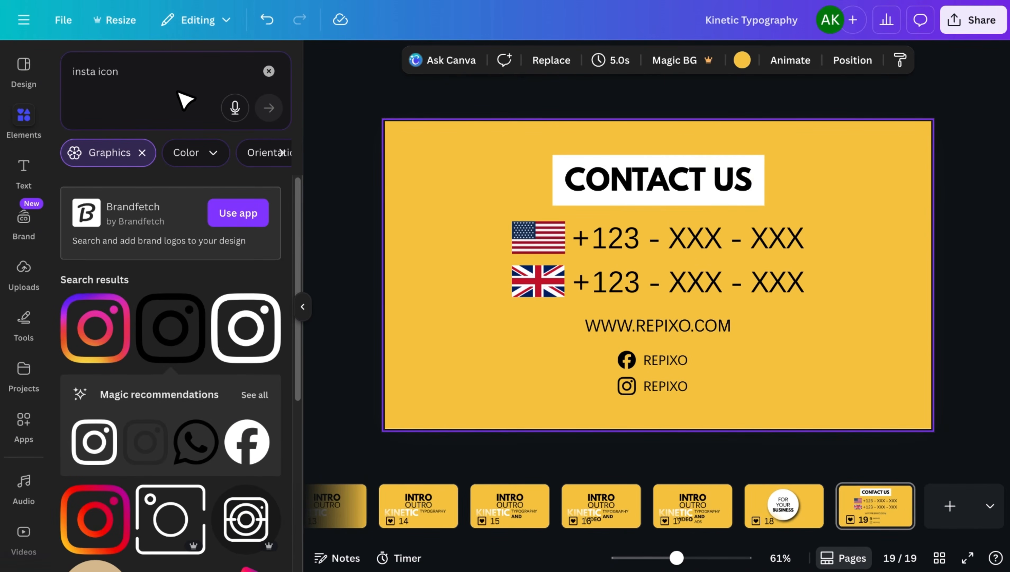
Step: Search the graphics for "rectangle shade" and add a rectangular black drop-shadow graphic to the "CONTACT US" page
click(143, 86)
text(rectangle shade)
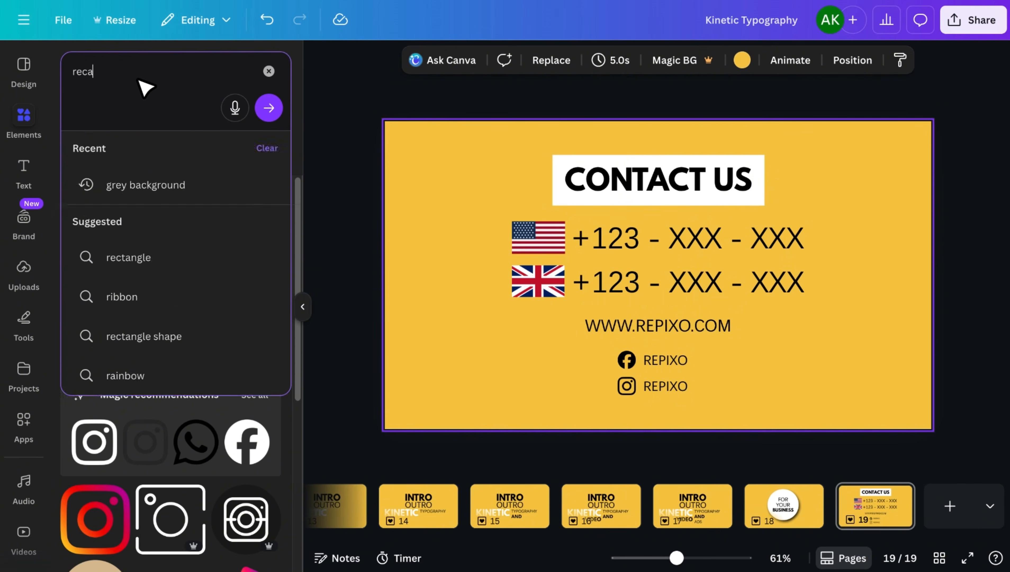
key(Return)
scroll(192, 294, down, 10)
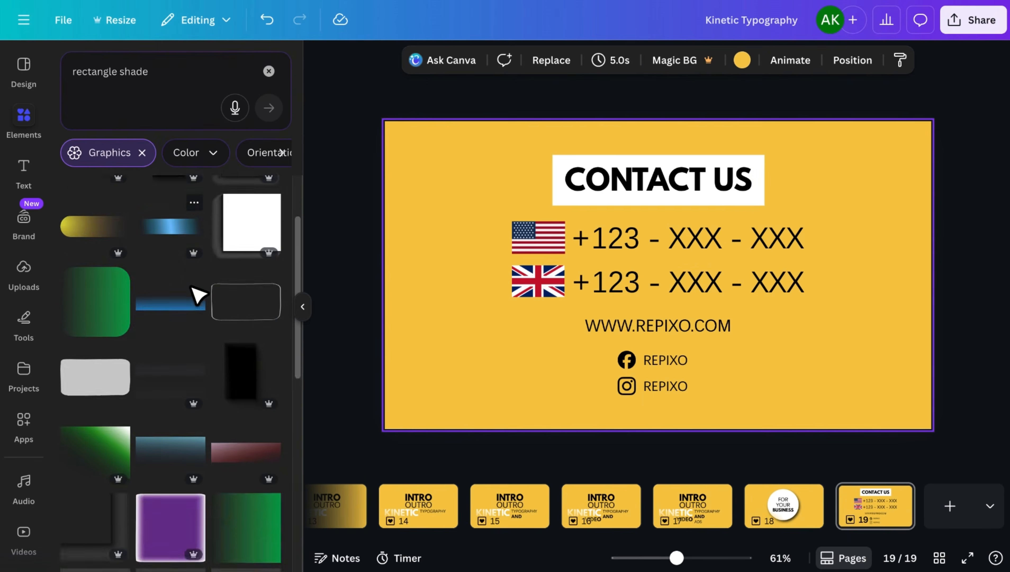
scroll(185, 297, down, 3)
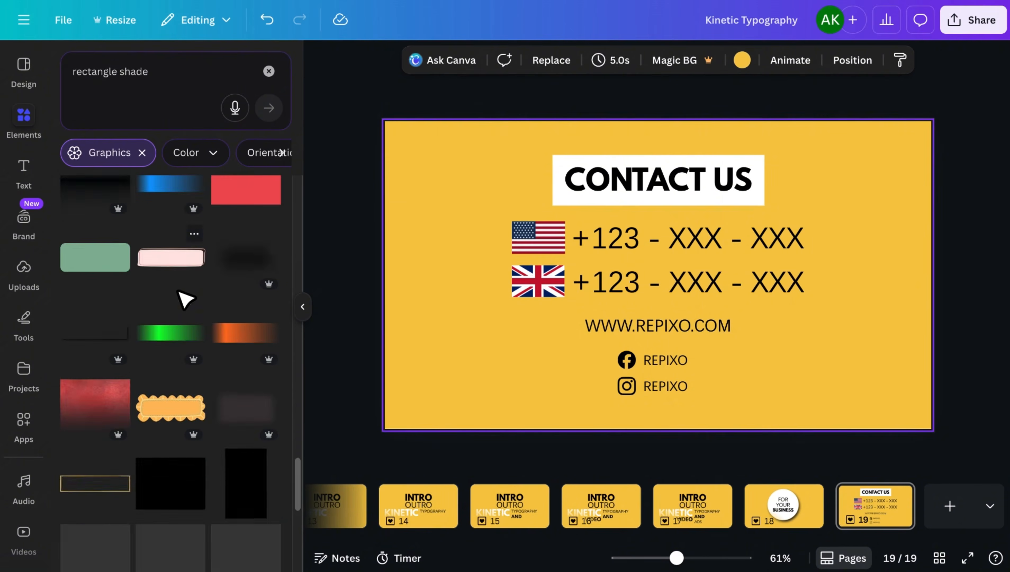
scroll(187, 295, up, 3)
click(188, 298)
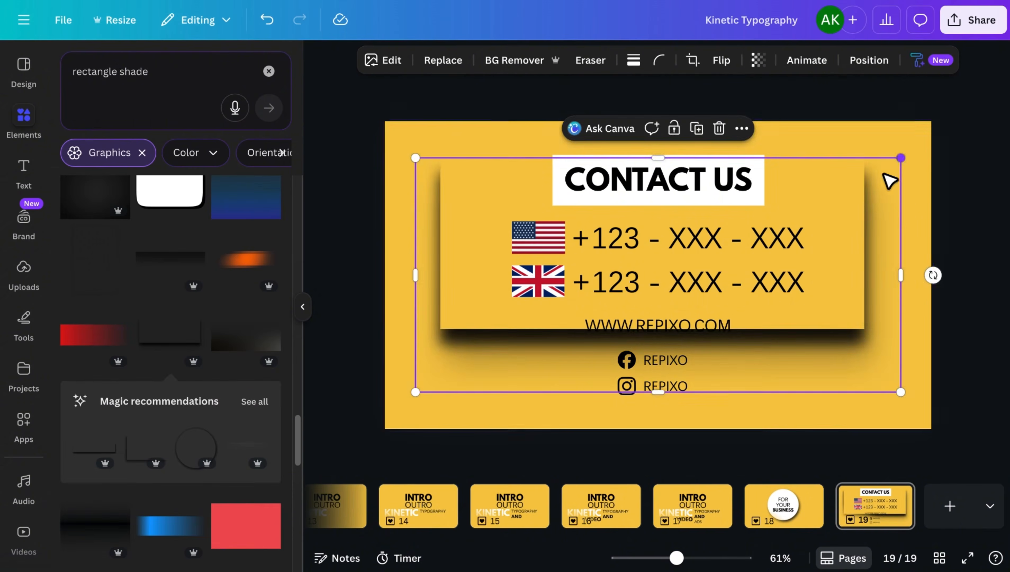
Step: Shrink the shadow graphic and fit it around the white "CONTACT US" box, with its top edge level with the box
drag(901, 158, 796, 235)
drag(547, 149, 538, 143)
drag(638, 219, 638, 191)
drag(536, 119, 538, 121)
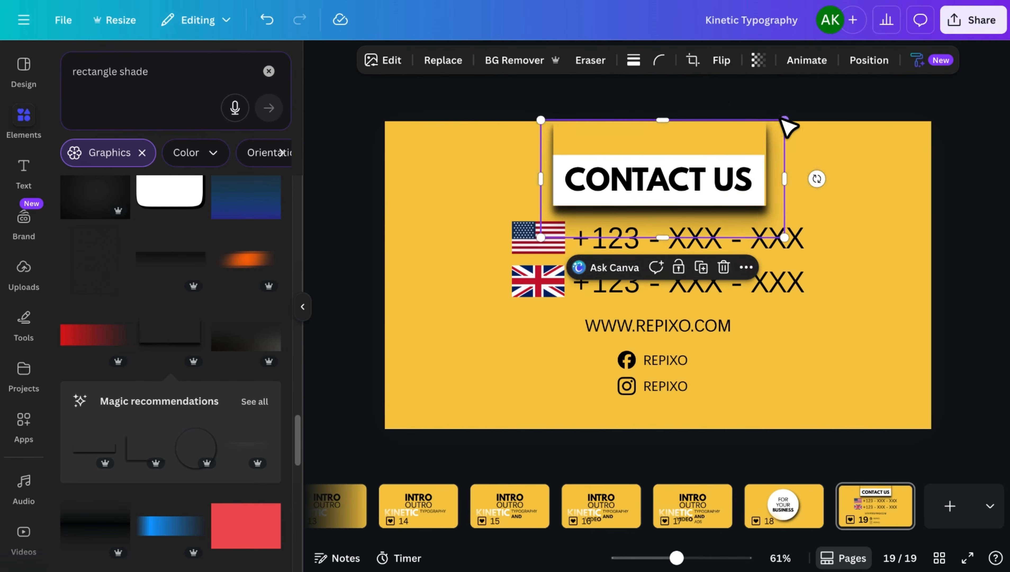
drag(785, 120, 783, 121)
drag(667, 121, 666, 153)
click(915, 256)
Step: Move the shadowed "CONTACT US" heading slightly up and the social media rows slightly down, balancing the whole contact layout on the page
drag(827, 183, 676, 179)
click(869, 192)
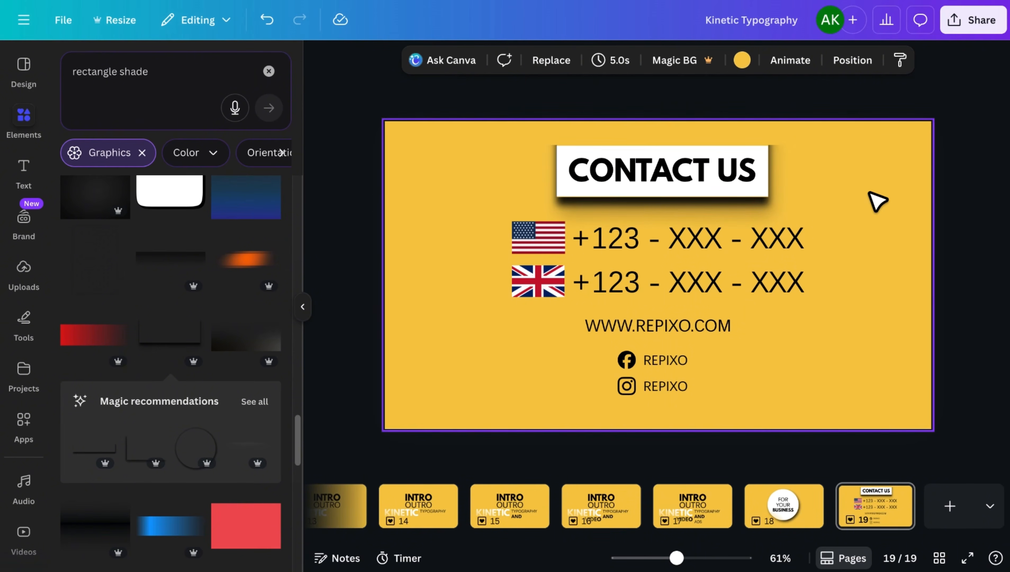
drag(707, 363, 659, 378)
drag(841, 176, 534, 395)
drag(559, 344, 561, 346)
click(864, 191)
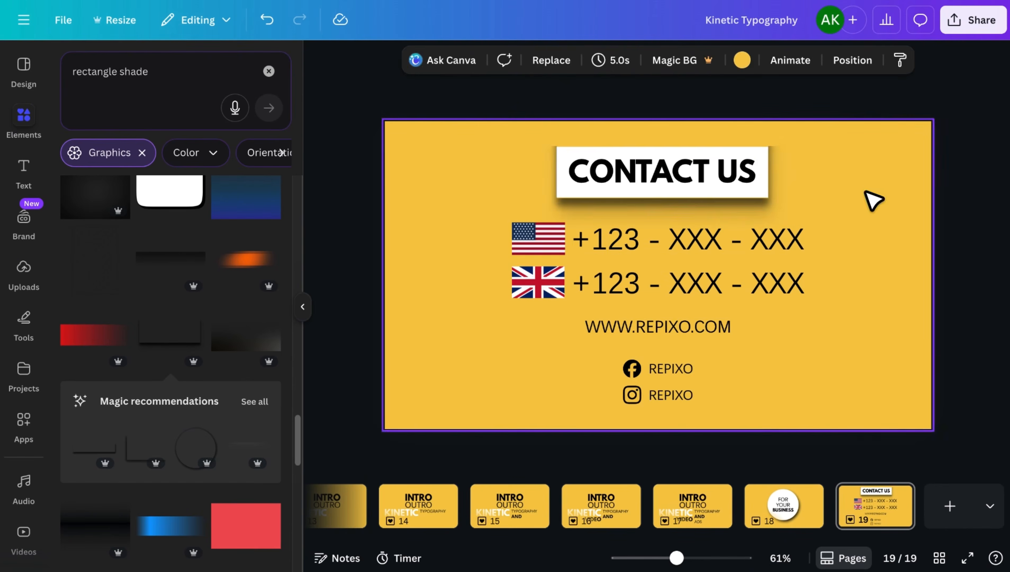
Step: Apply the Pop animation to the "BOOST" text on page 1
click(303, 307)
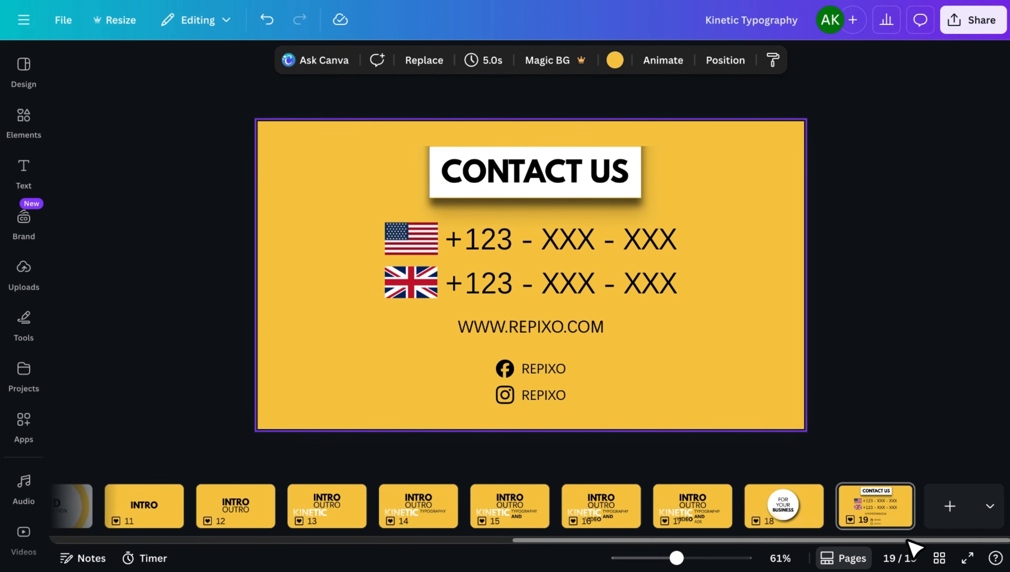
drag(812, 542, 269, 548)
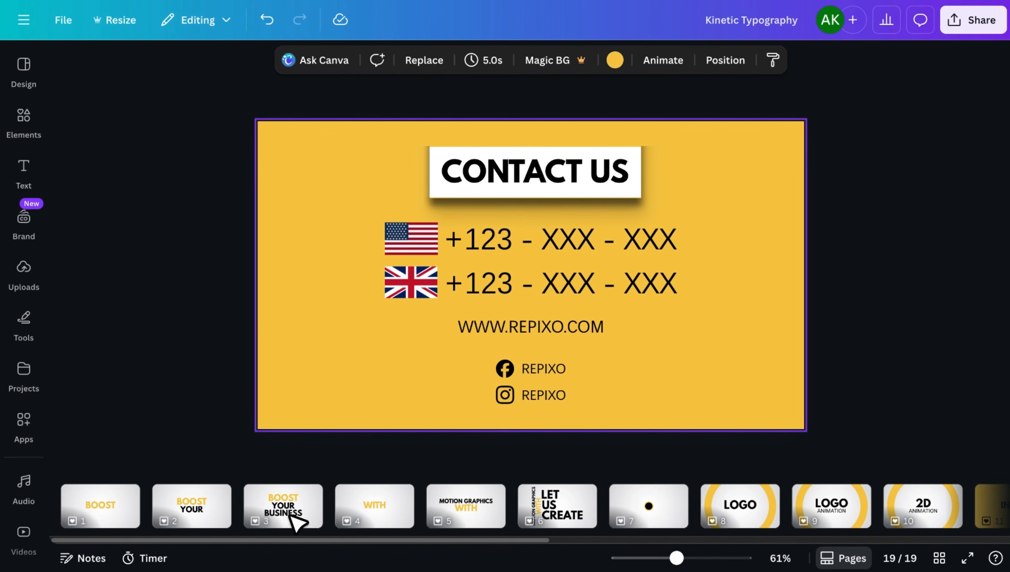
click(565, 534)
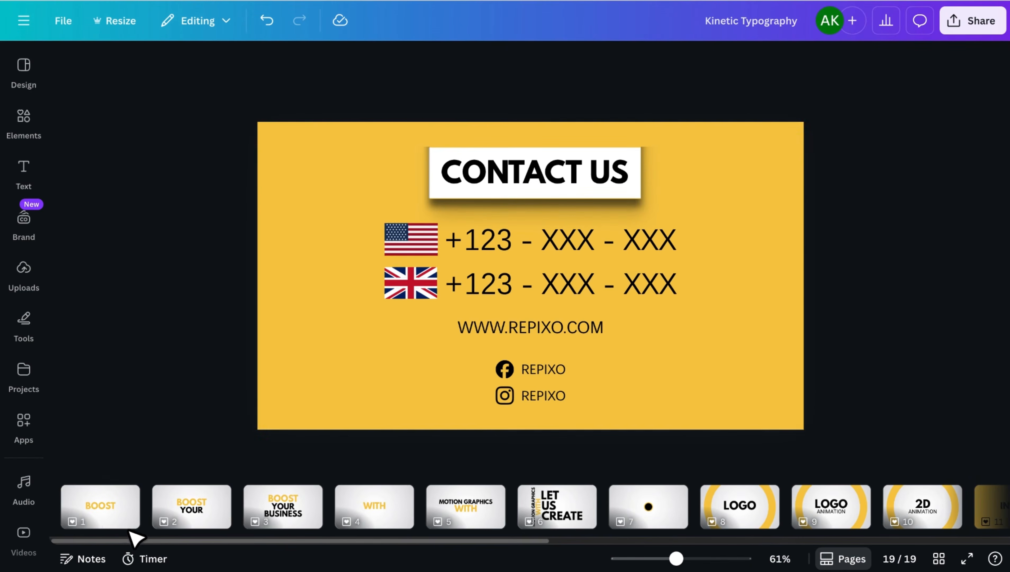
click(118, 519)
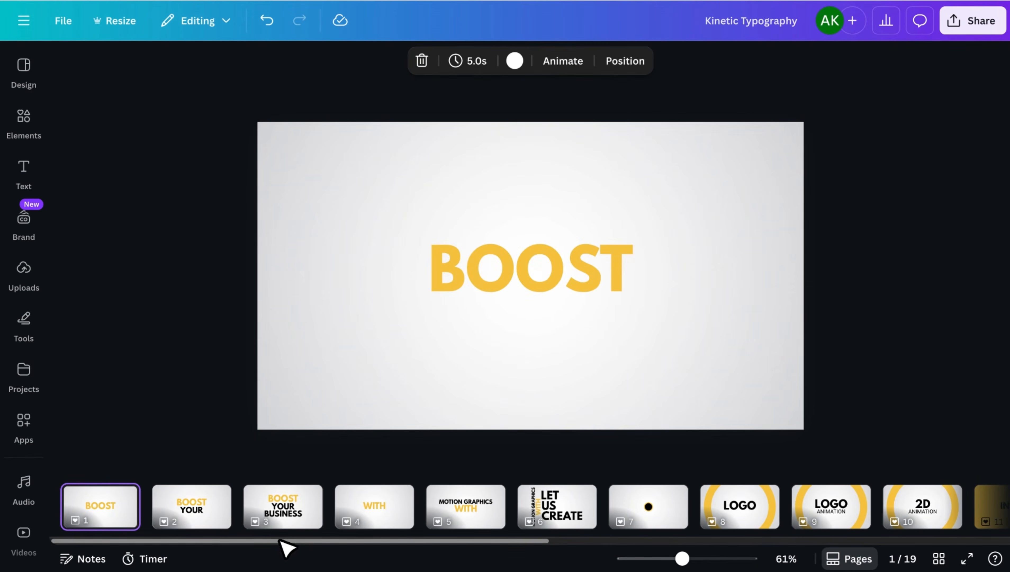
drag(683, 558, 686, 560)
click(508, 273)
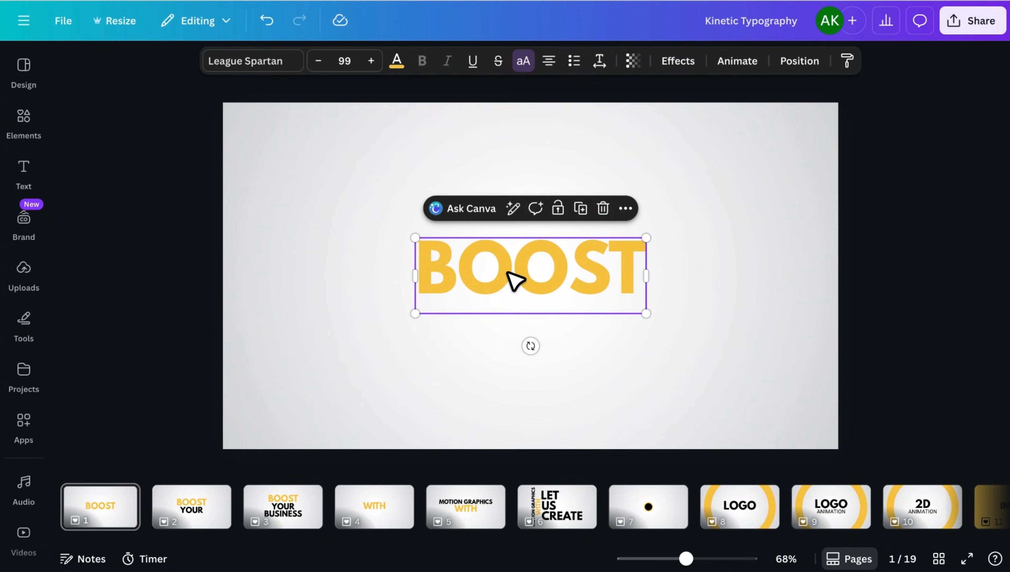
click(737, 62)
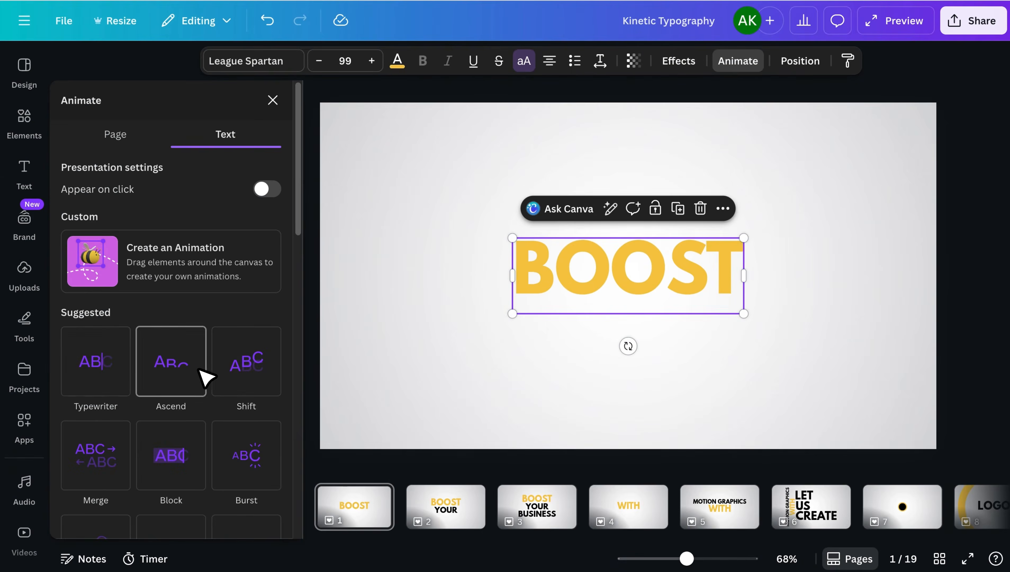
scroll(235, 377, down, 7)
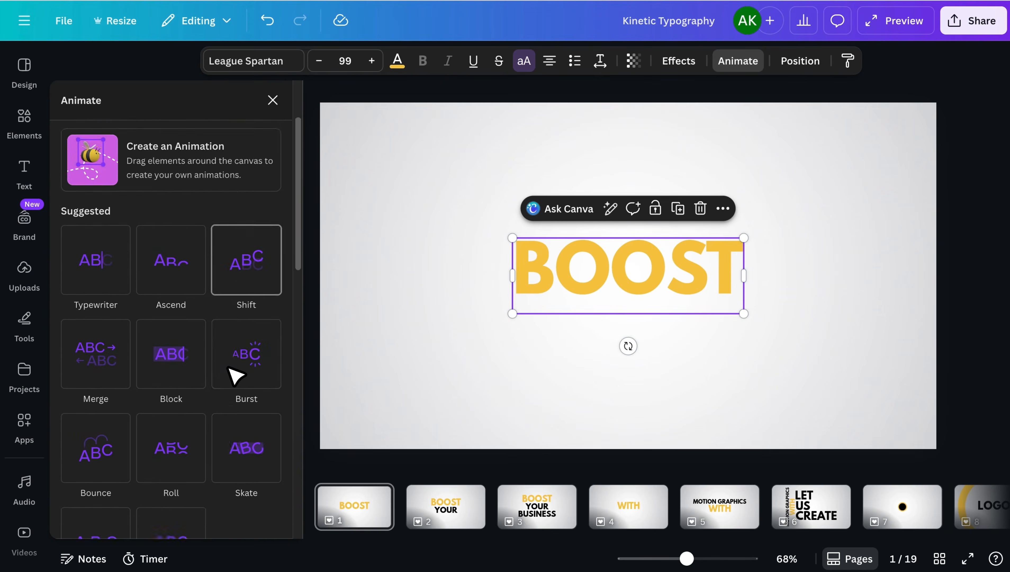
scroll(235, 376, down, 4)
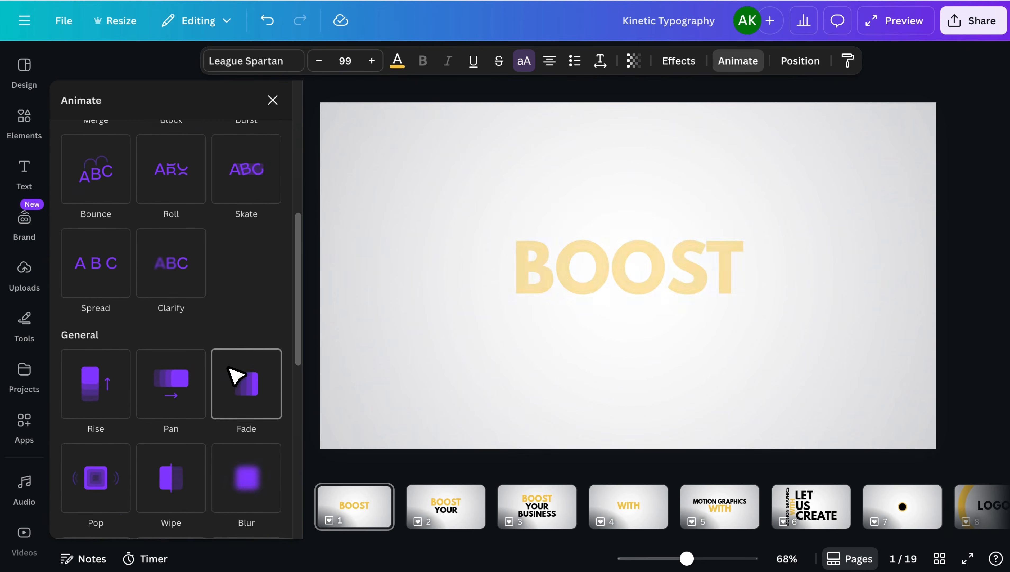
click(115, 411)
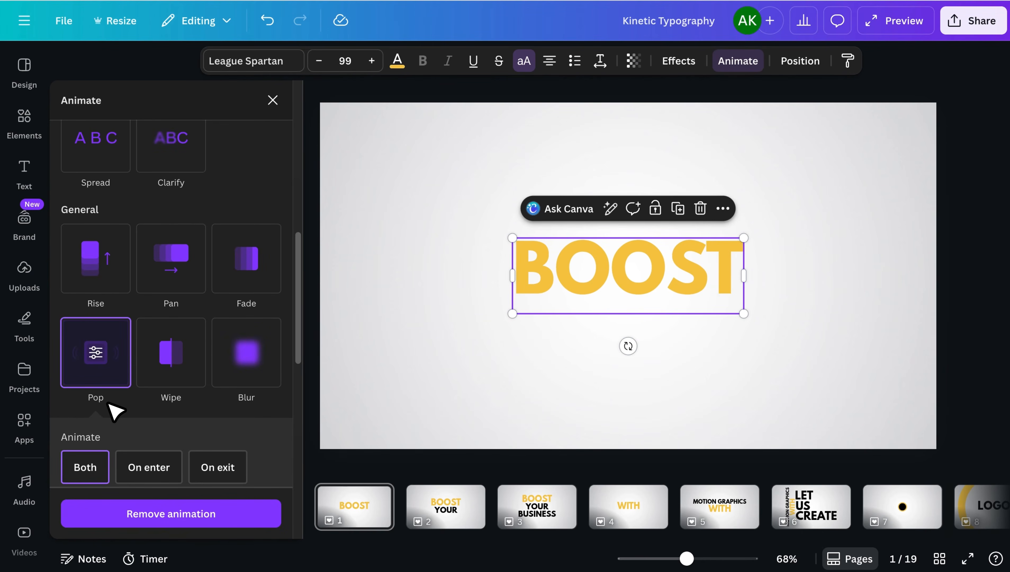
Step: Set the page timing to 1.0 s and apply it to all 19 pages
click(351, 515)
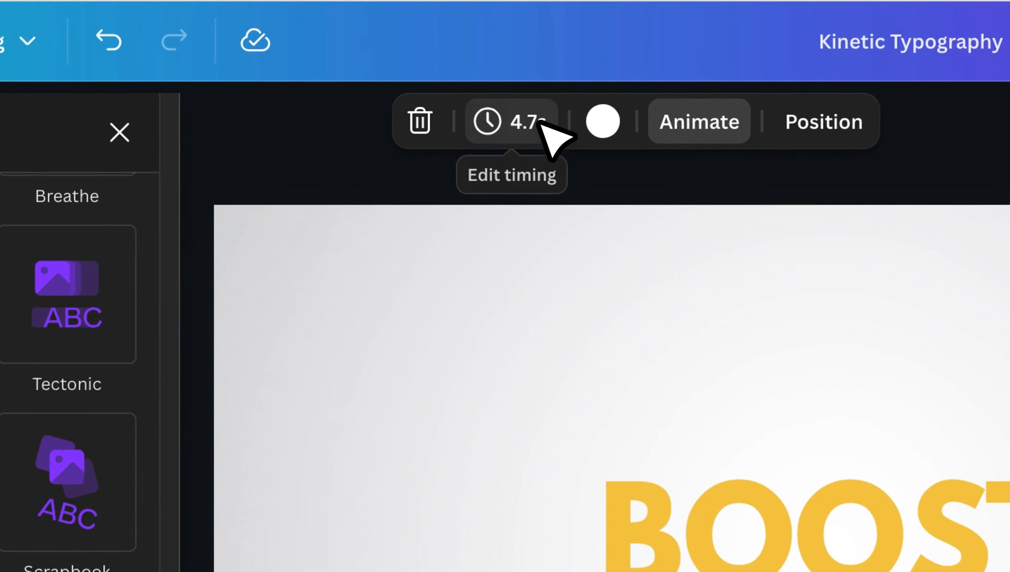
click(542, 125)
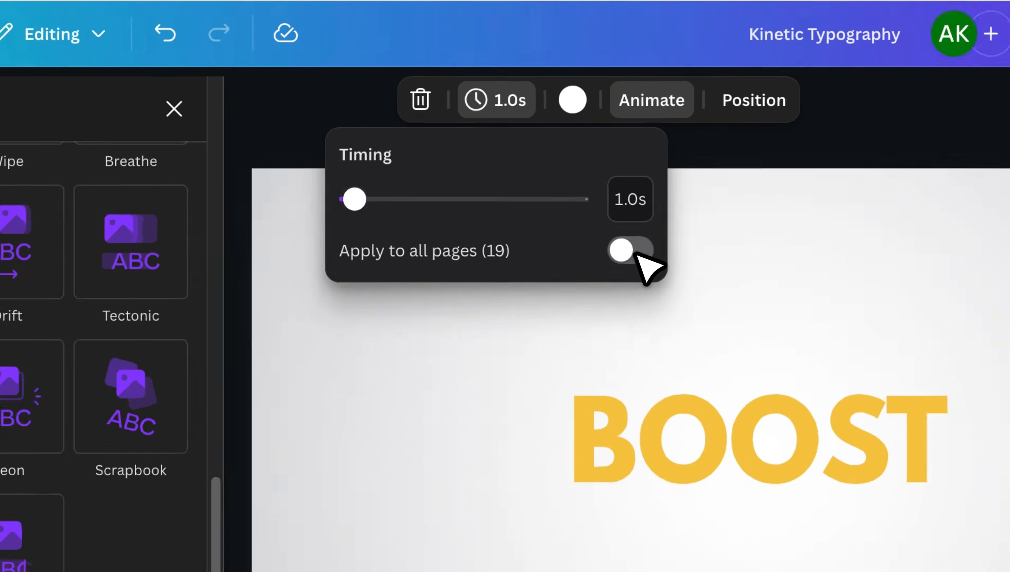
click(676, 306)
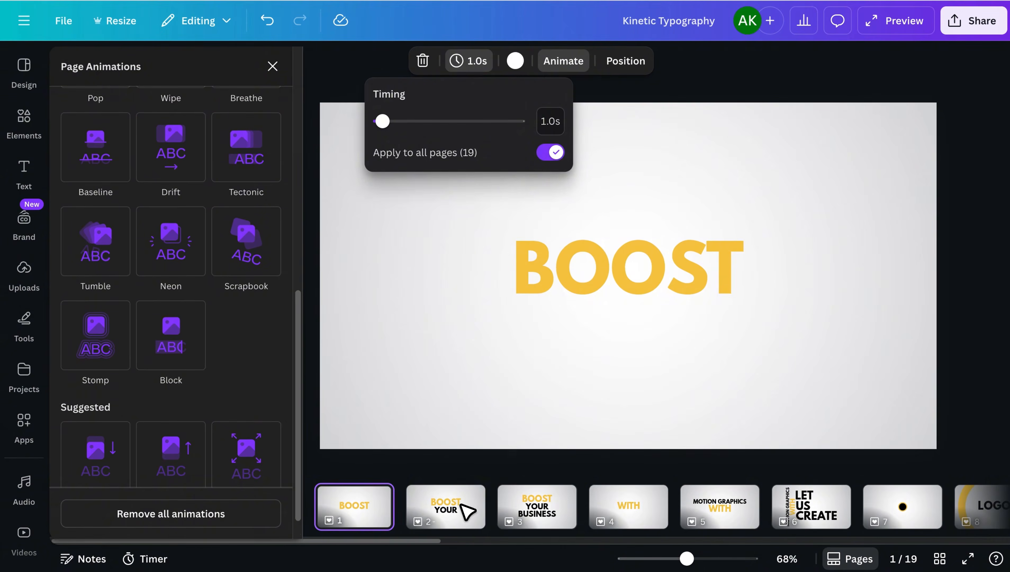
Step: Apply the Baseline animation, on enter only, to both "BOOST" and "YOUR" on page 2
click(464, 513)
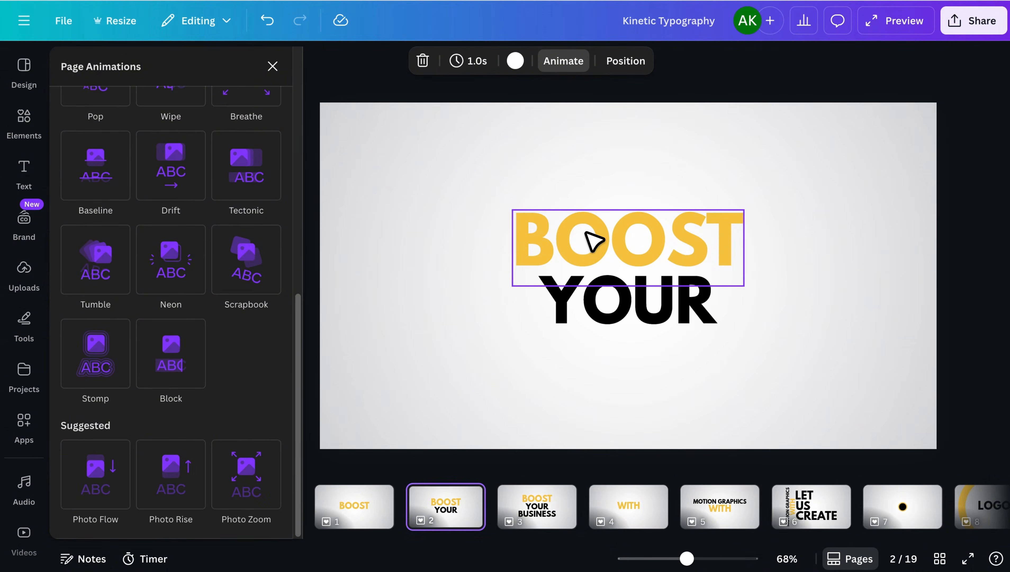
click(594, 241)
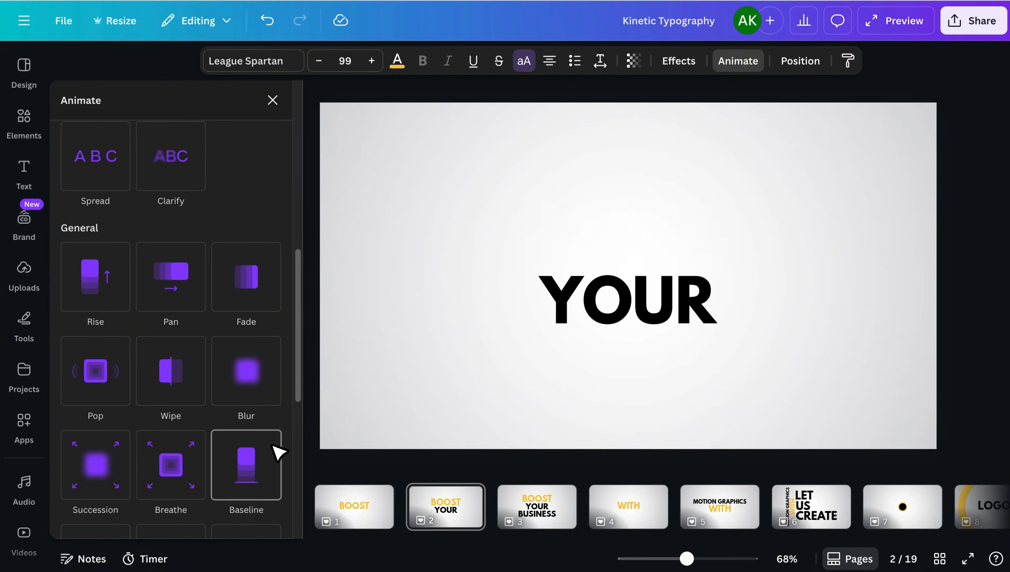
click(278, 452)
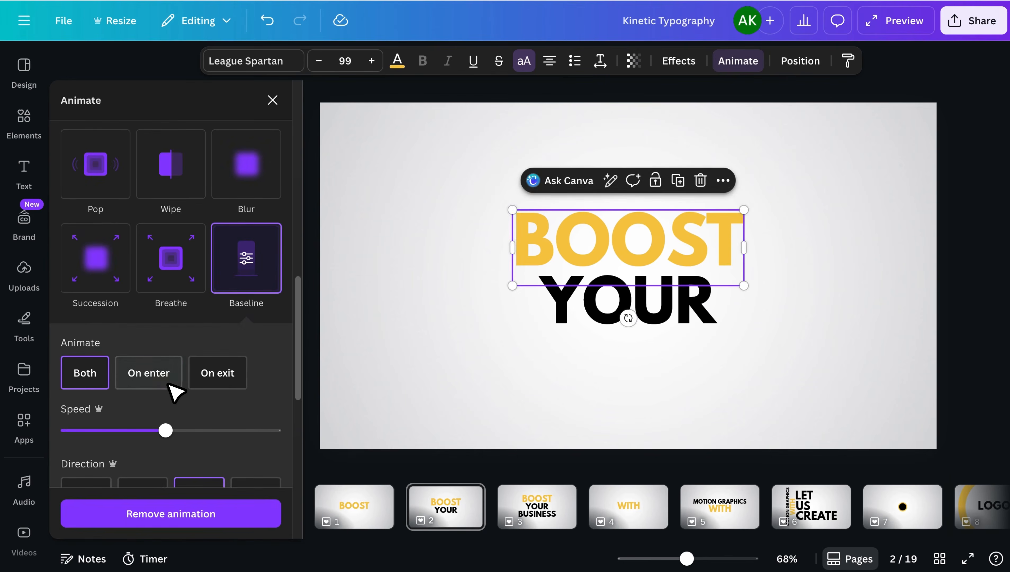
click(173, 384)
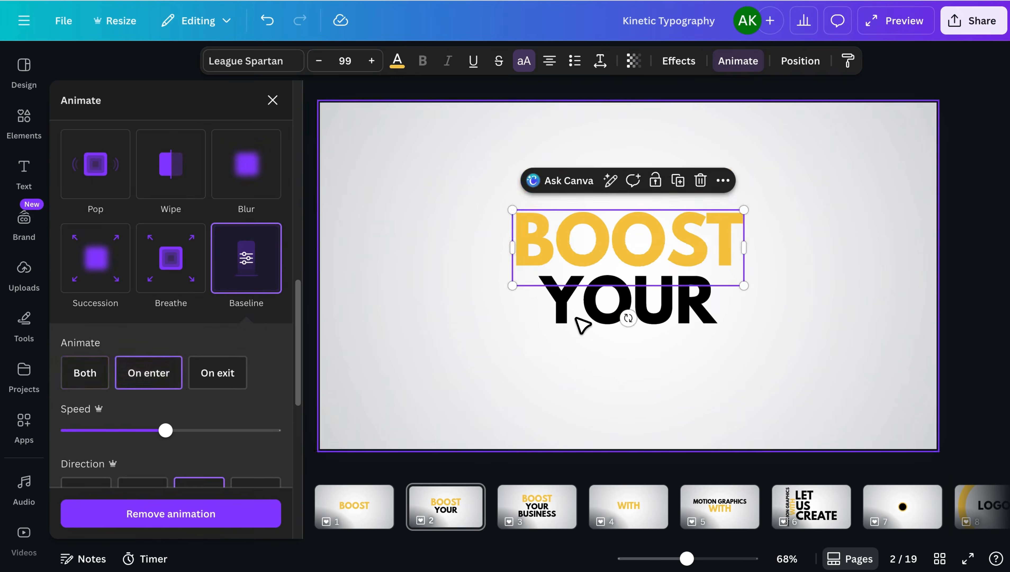
click(577, 319)
click(243, 271)
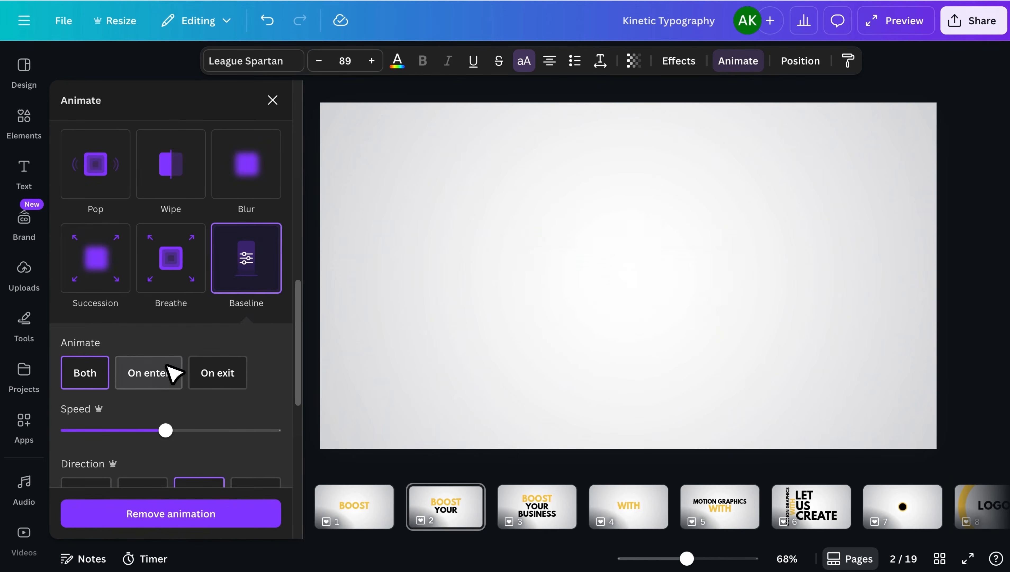
click(170, 374)
Step: Apply the Baseline animation to "BOOST" and "YOUR" on page 3
click(534, 512)
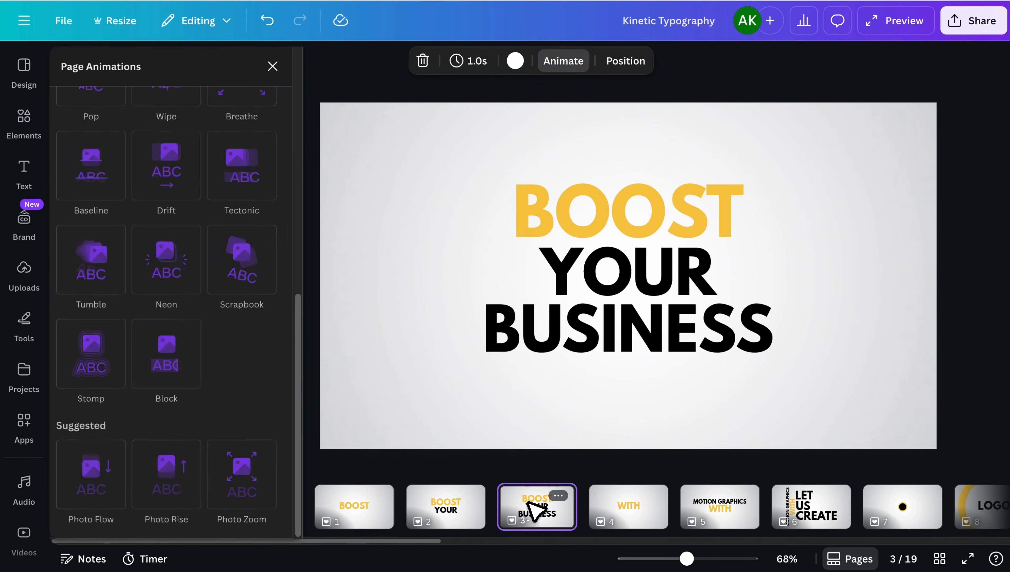
click(621, 228)
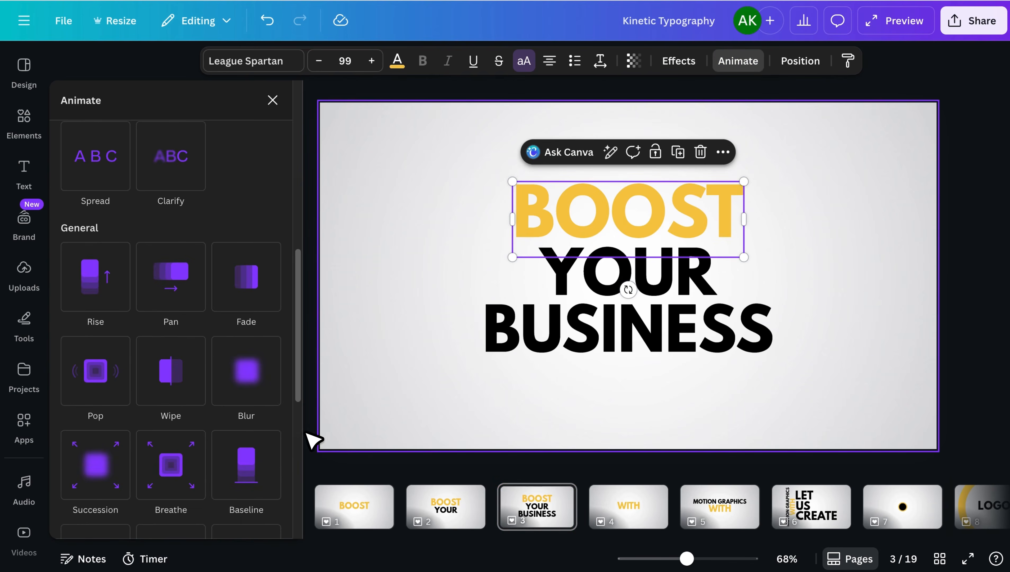
click(242, 467)
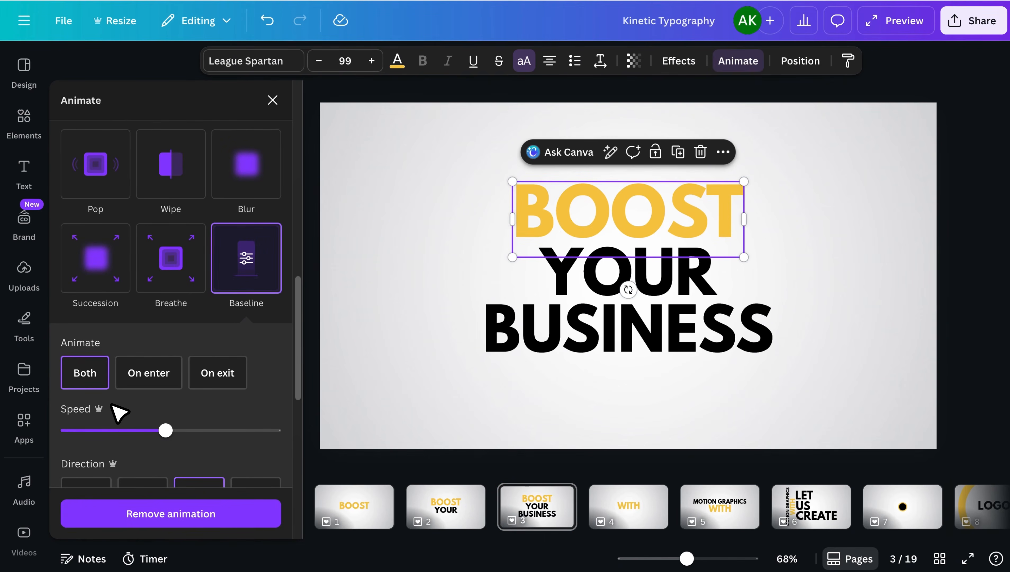
click(588, 291)
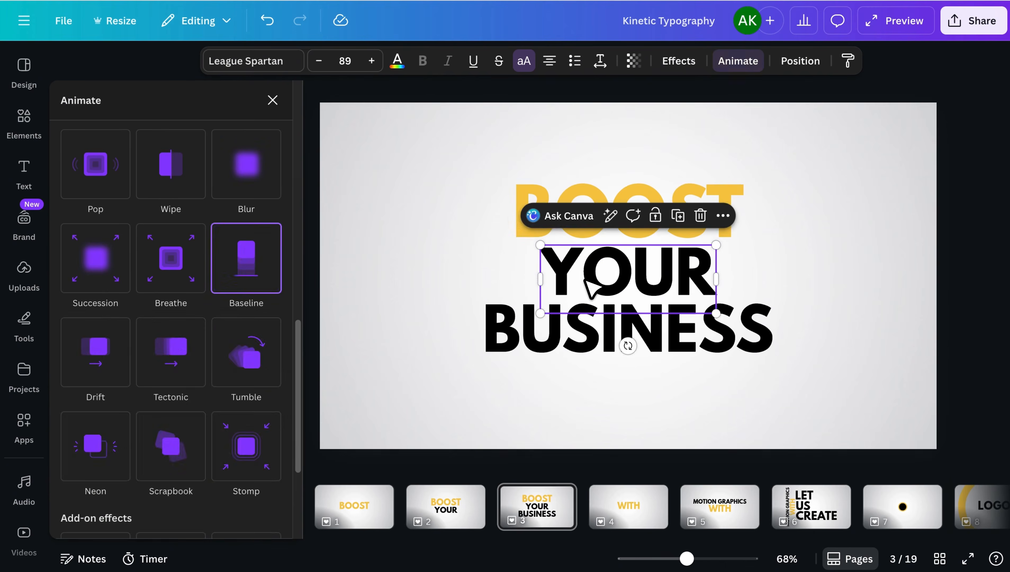
click(274, 268)
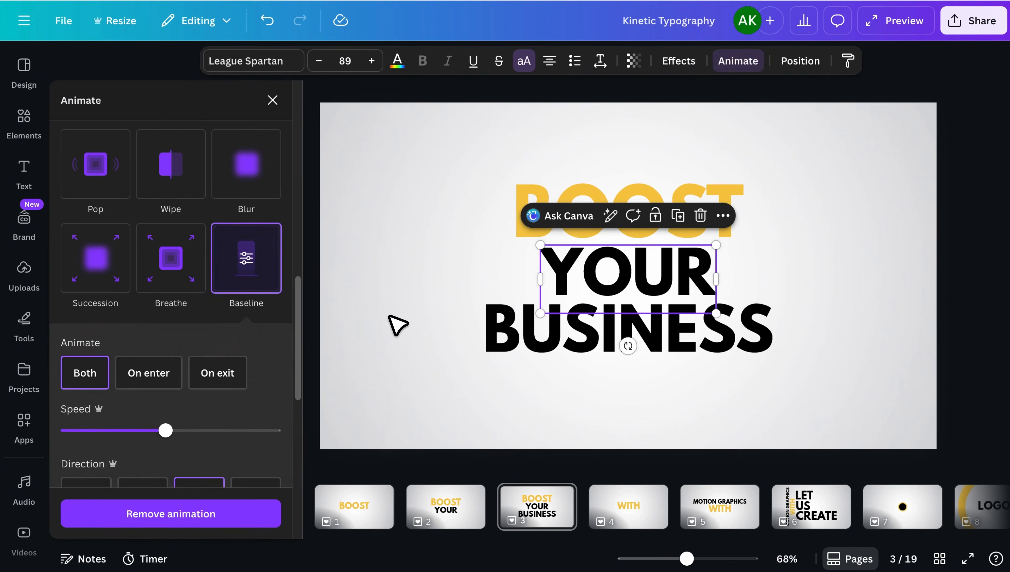
Step: Apply the Pan animation to the "BUSINESS" text on page 3
click(523, 341)
scroll(287, 315, up, 5)
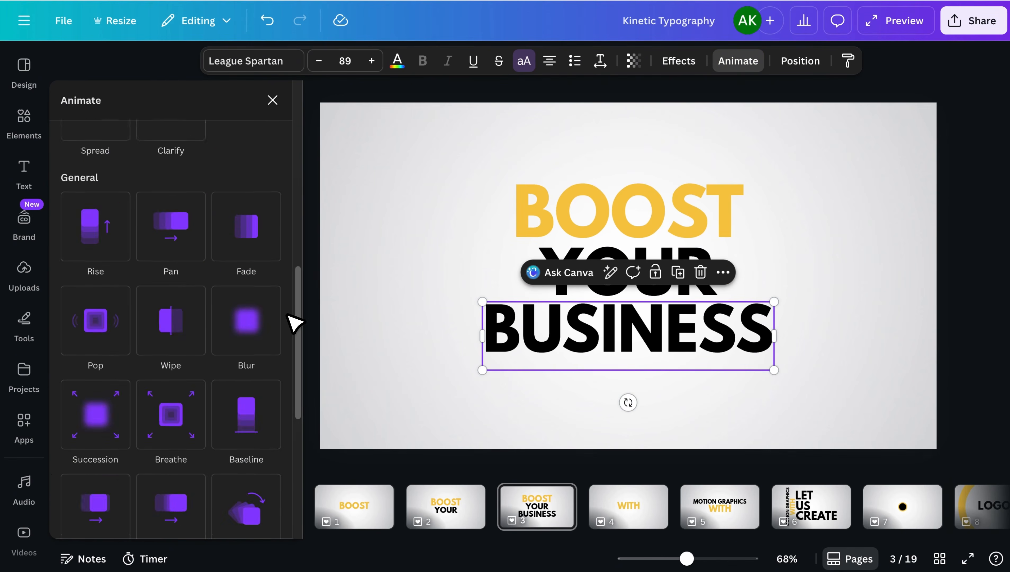
click(180, 298)
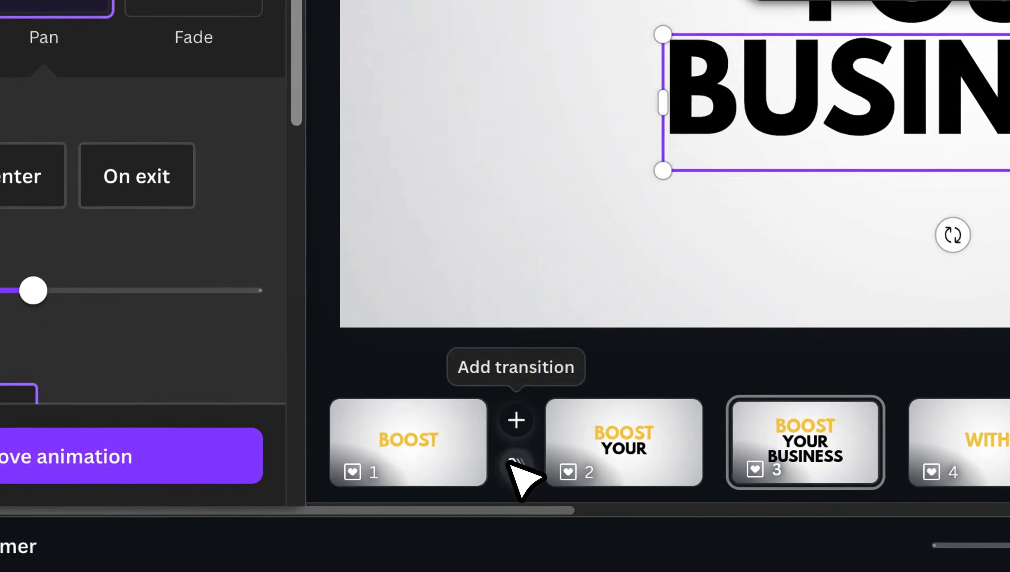
Step: Add a Match & Move transition with a 0.5-second duration after page 1 and apply it between all pages
click(400, 520)
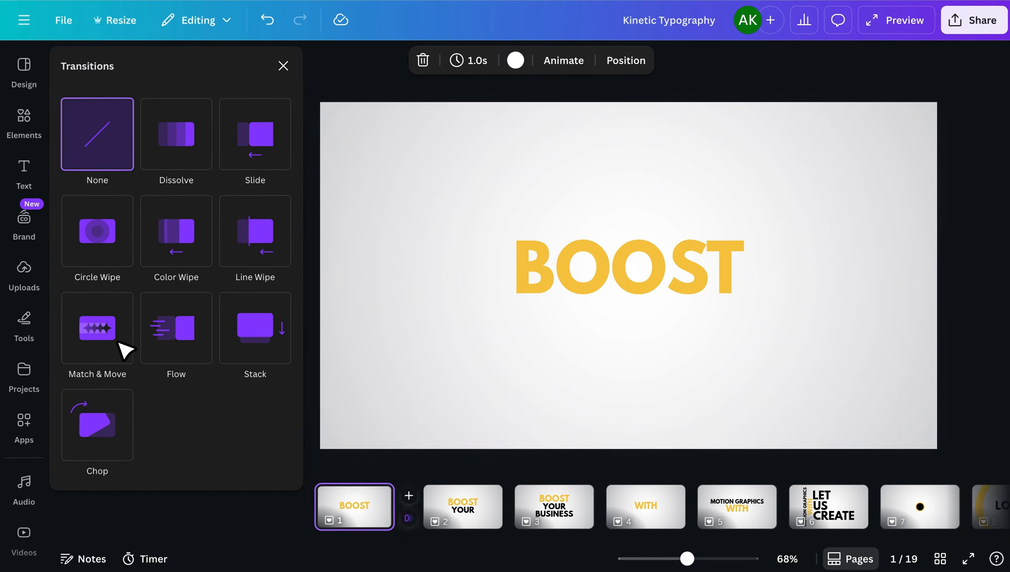
click(13, 219)
scroll(173, 405, down, 5)
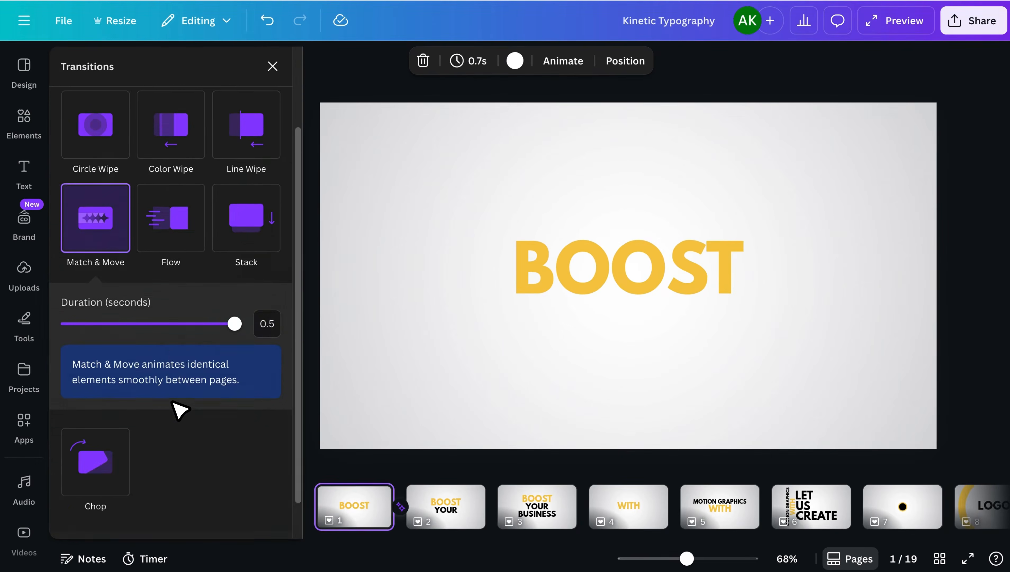
click(218, 526)
scroll(219, 528, up, 5)
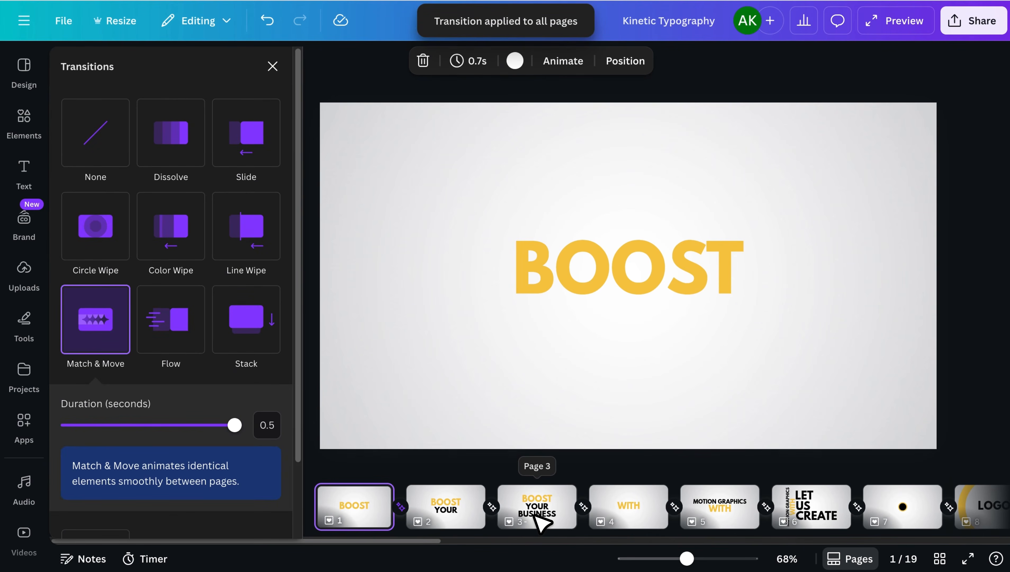
Step: Change the transition between pages 3 and 4 to Flow with a downward direction
click(629, 498)
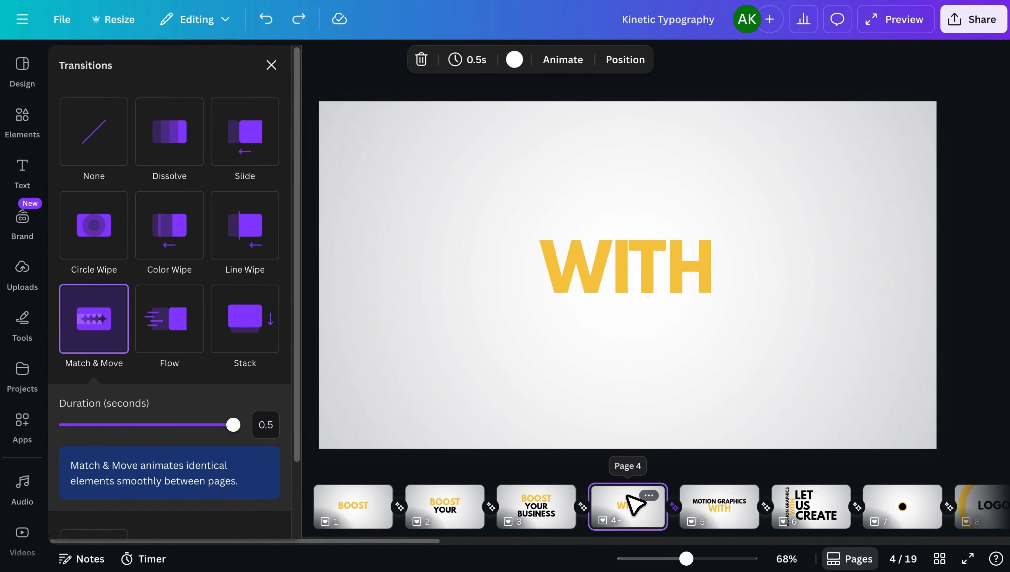
click(583, 507)
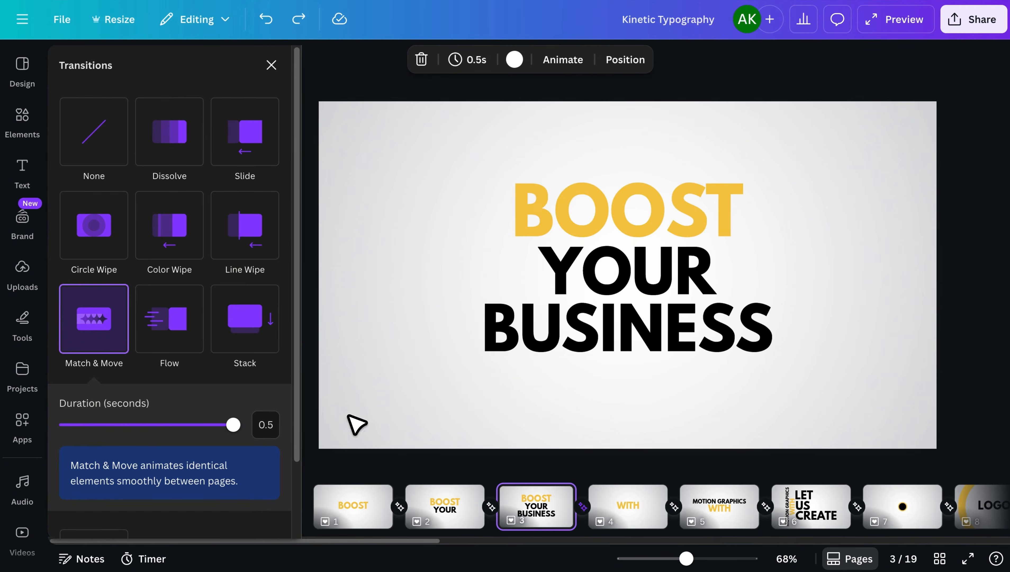
click(180, 344)
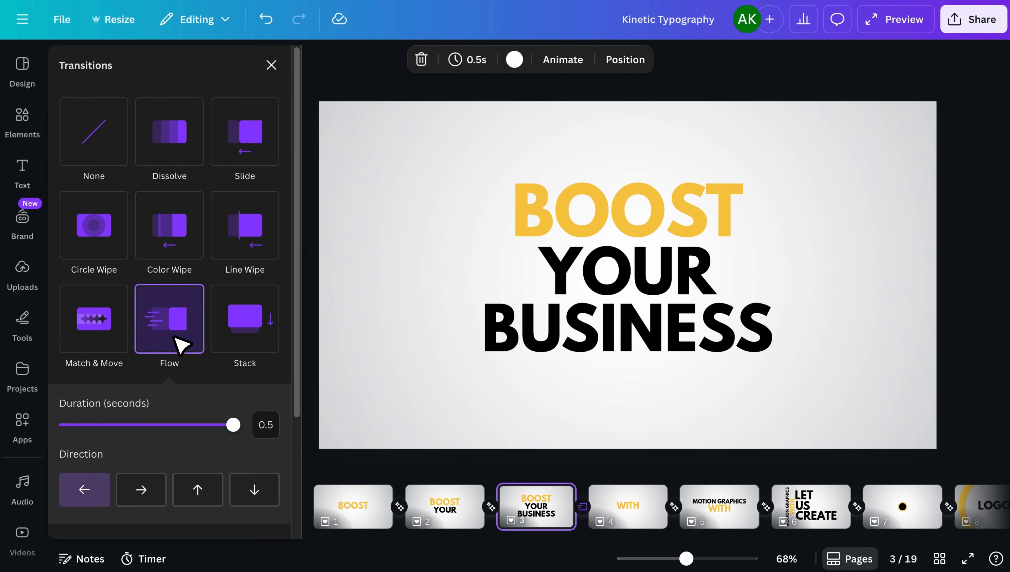
click(274, 486)
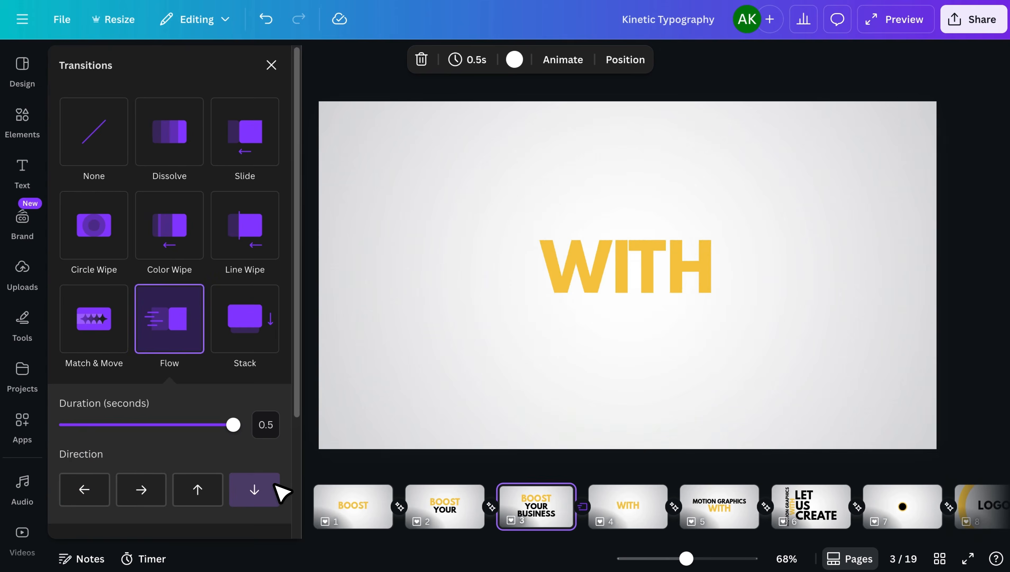
Step: Apply the Baseline animation to the "MOTION GRAPHICS" text on page 5, on enter only, moving downward
click(731, 514)
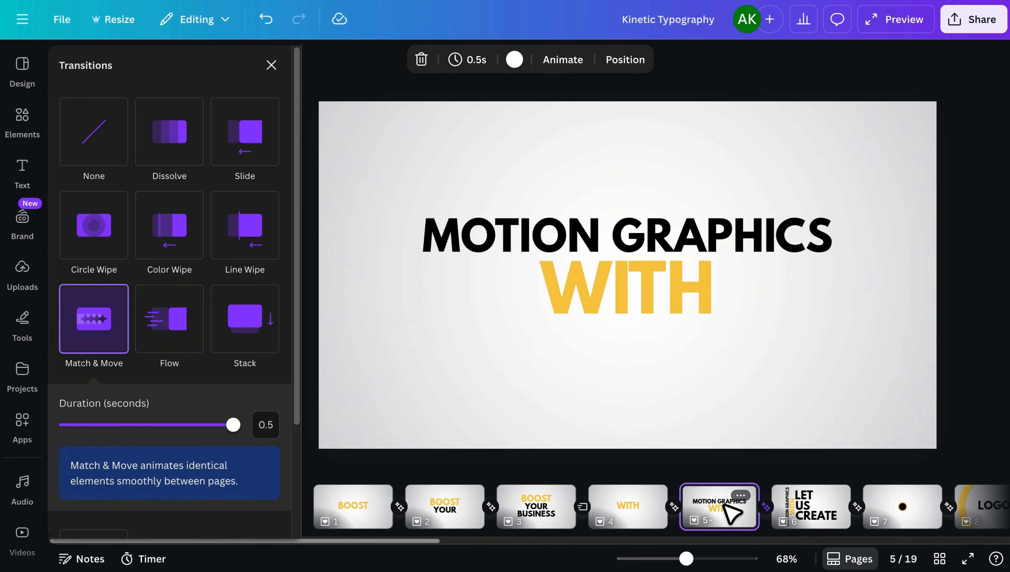
click(697, 238)
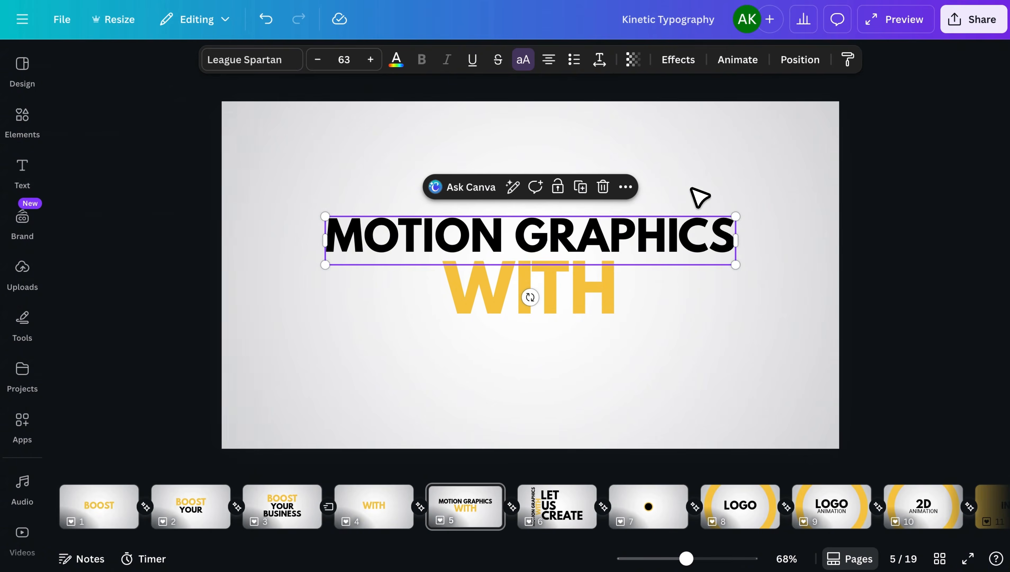
click(738, 61)
scroll(301, 431, down, 8)
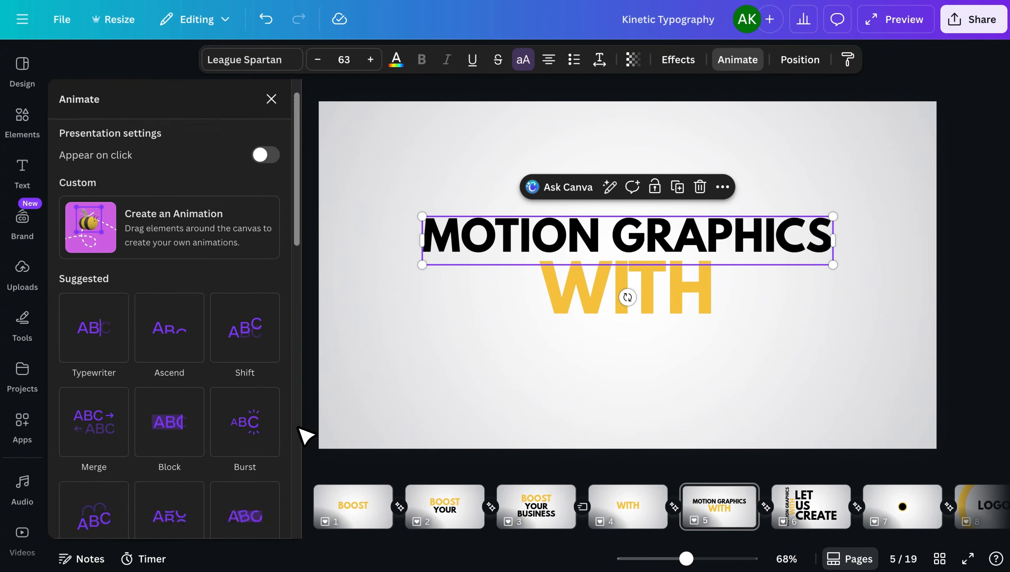
scroll(301, 430, down, 4)
click(258, 437)
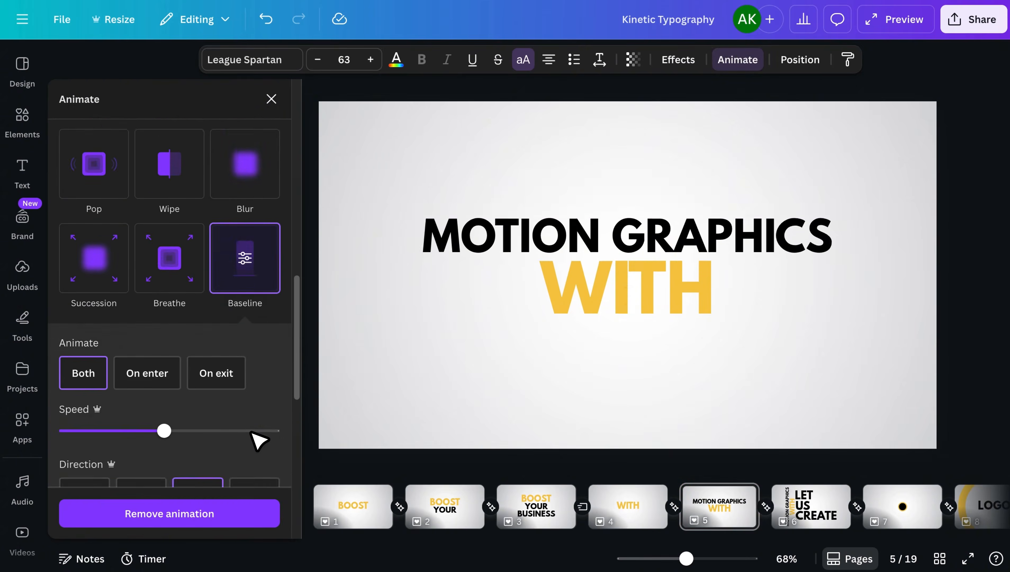
click(158, 377)
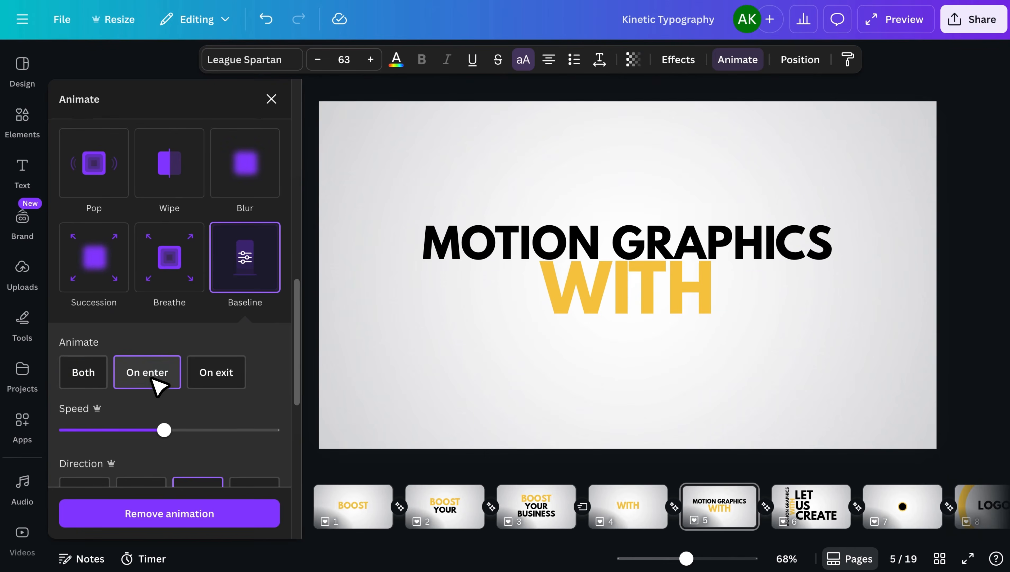
scroll(222, 413, down, 4)
click(259, 357)
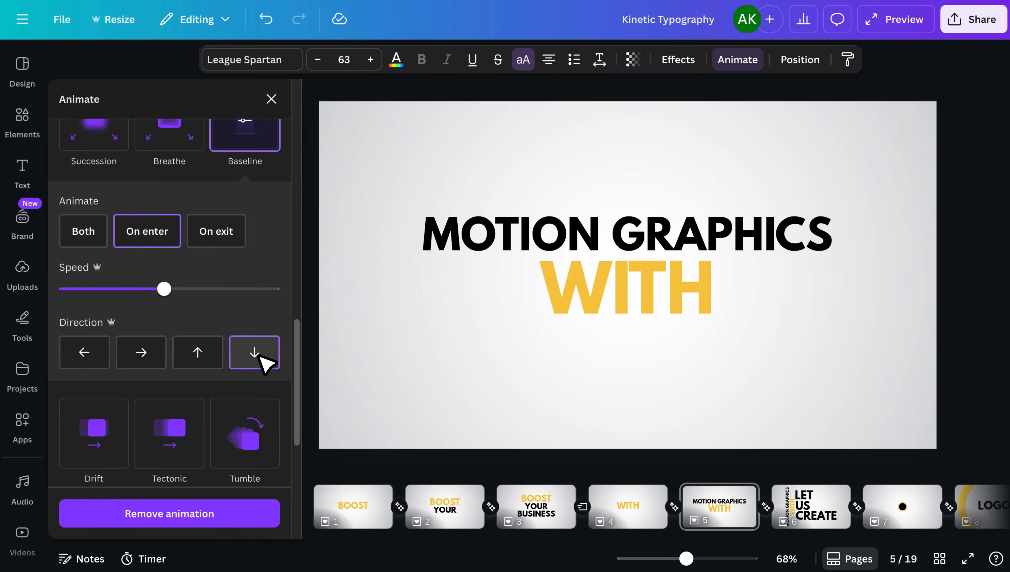
Step: Give the "WITH" text on page 5 a Baseline animation, on enter only, with a downward direction
click(561, 302)
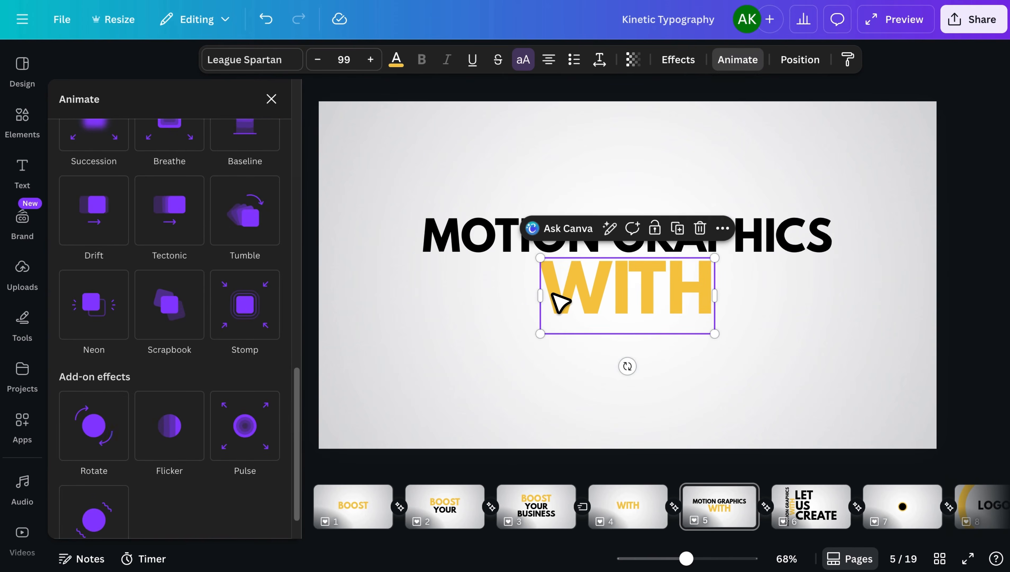
click(247, 140)
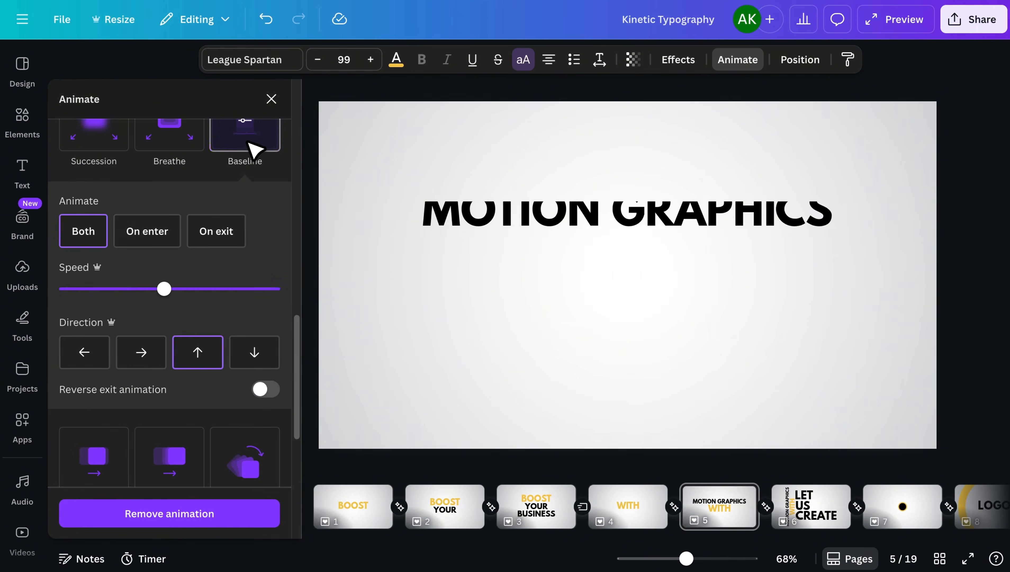
click(153, 226)
click(252, 354)
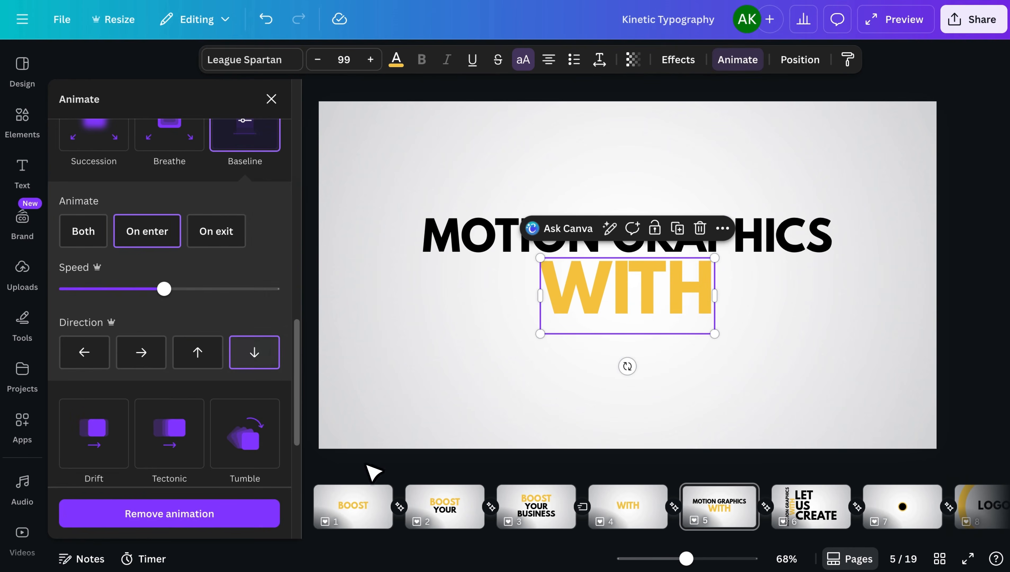
Step: Apply the Baseline animation with a downward direction to the "LET" text on page 6
click(805, 506)
click(602, 197)
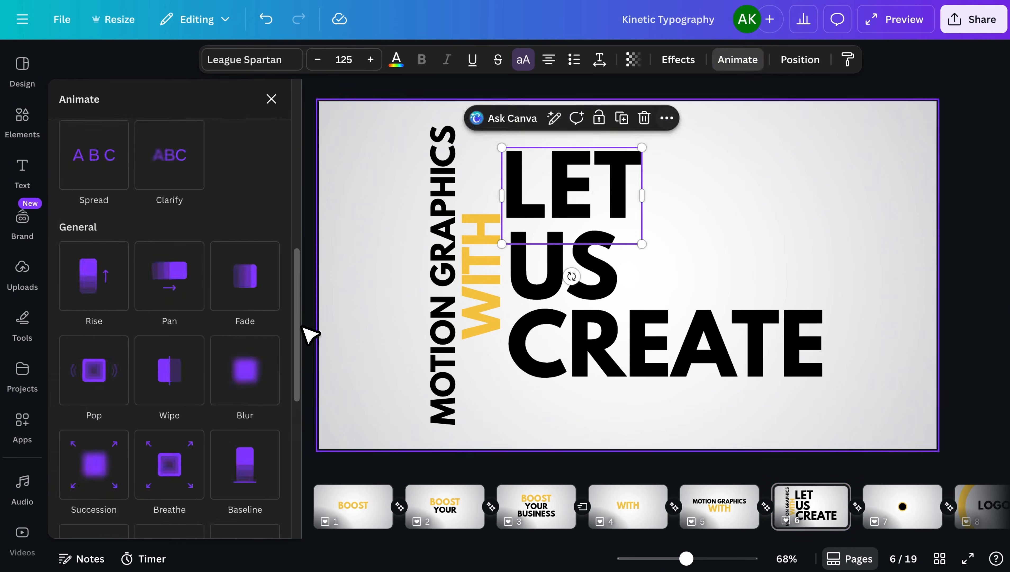
scroll(308, 333, down, 5)
click(265, 336)
scroll(264, 360, down, 2)
click(255, 420)
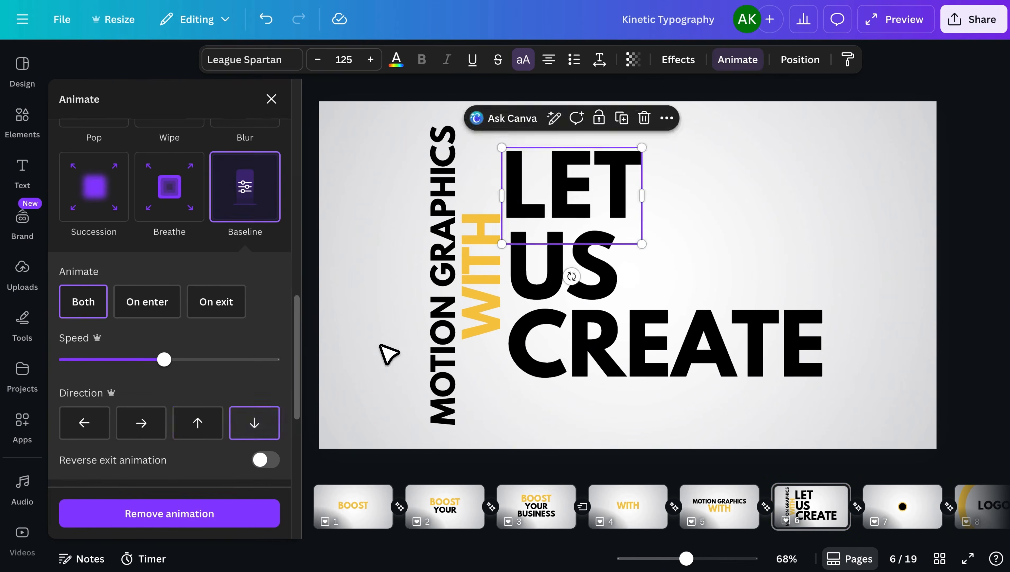
Step: Apply the Pan animation to the "US" text on page 6 with a leftward direction
click(541, 271)
scroll(300, 396, up, 5)
click(182, 241)
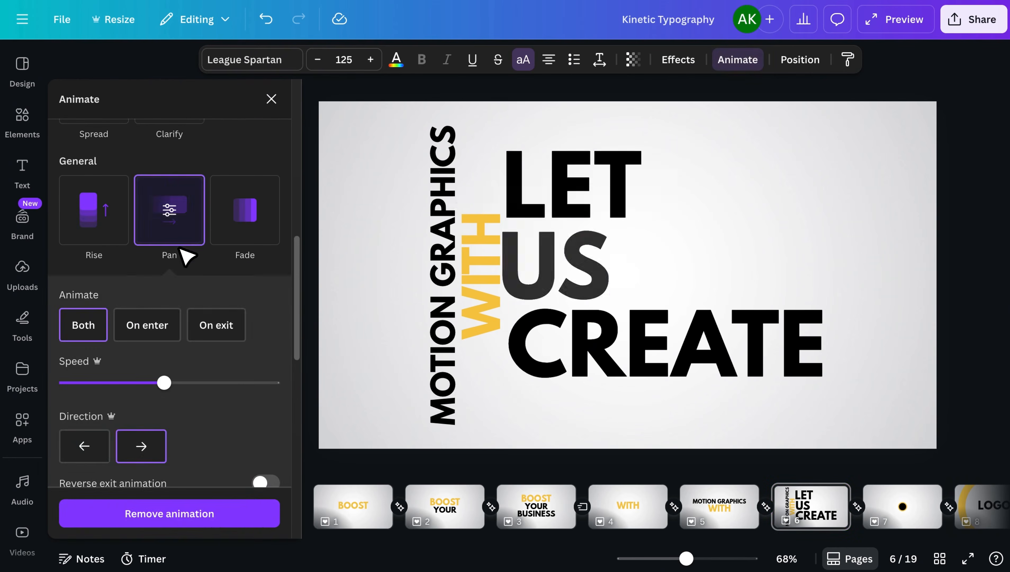
click(86, 446)
Step: Apply the Baseline animation to "CREATE" and to the vertical "MOTION GRAPHICS" text on page 6
click(581, 351)
click(275, 413)
scroll(274, 414, down, 5)
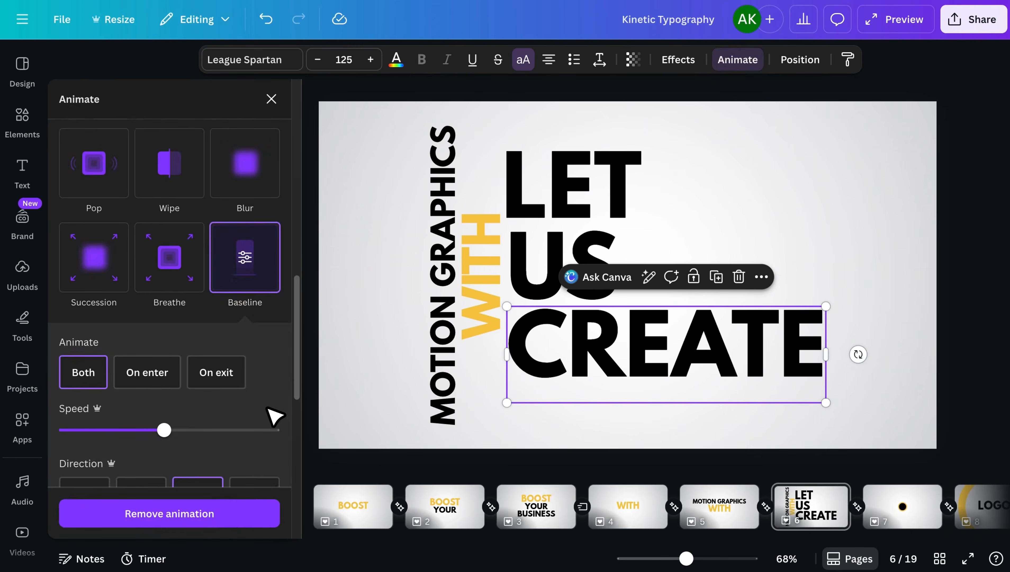
click(457, 399)
click(262, 199)
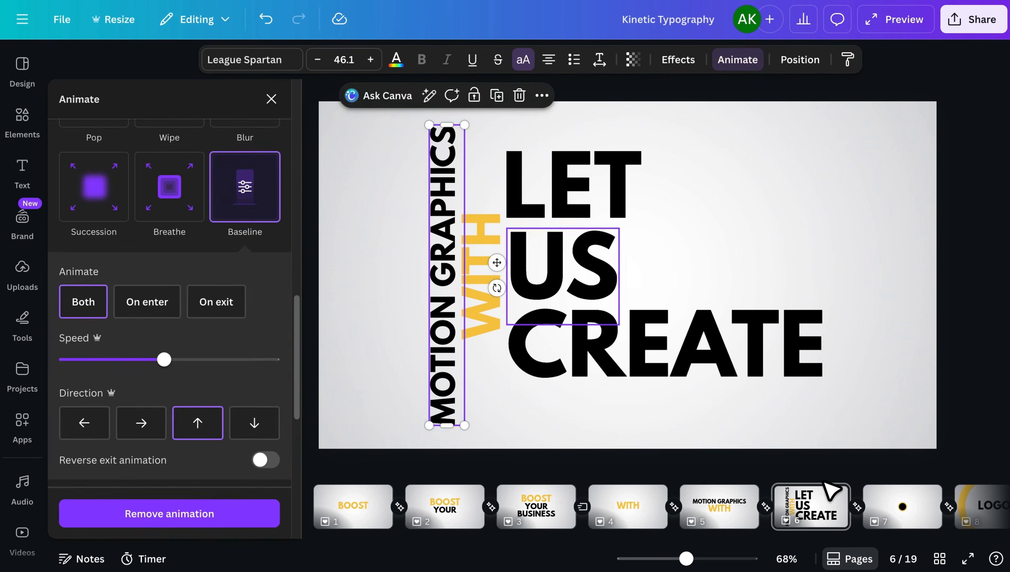
Step: Set a Circle Wipe transition with the In direction after pages 6 and 7, and preview the video
click(922, 513)
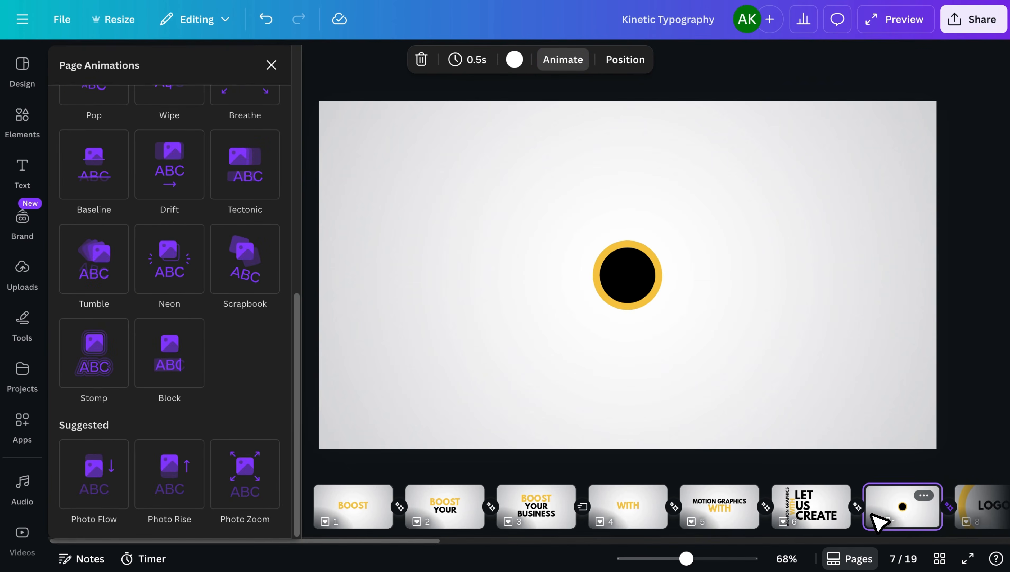
click(857, 506)
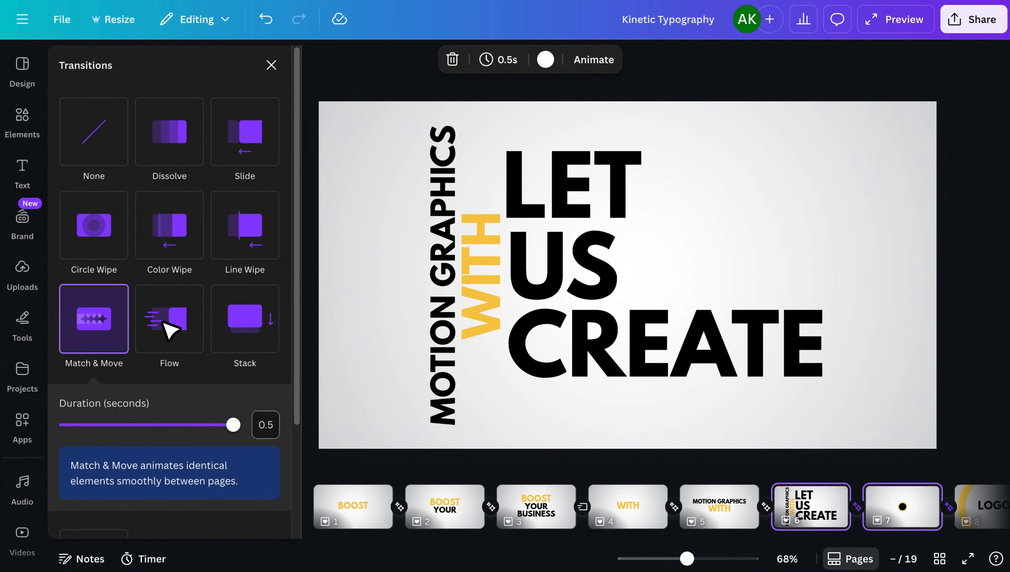
click(119, 262)
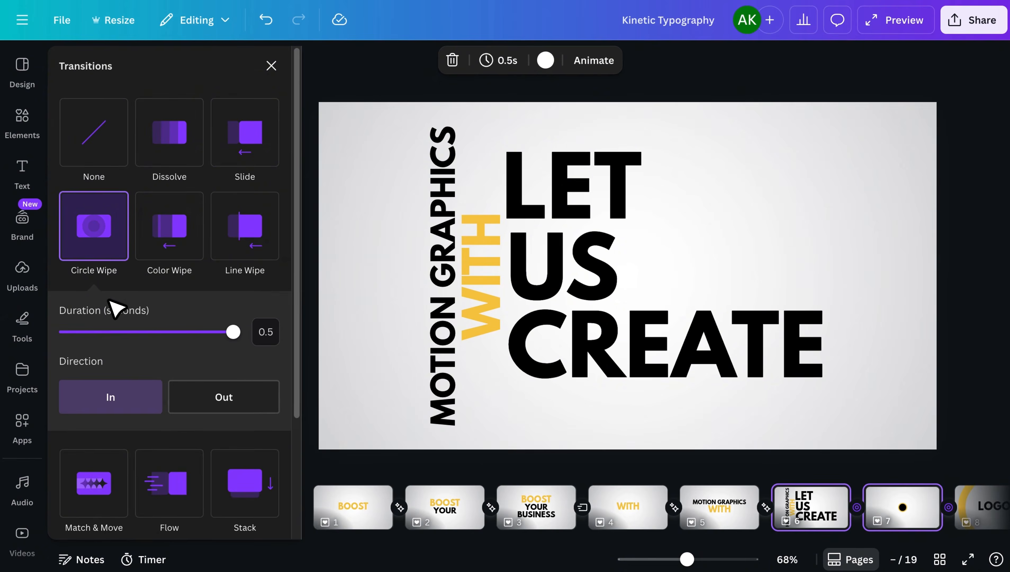
click(668, 476)
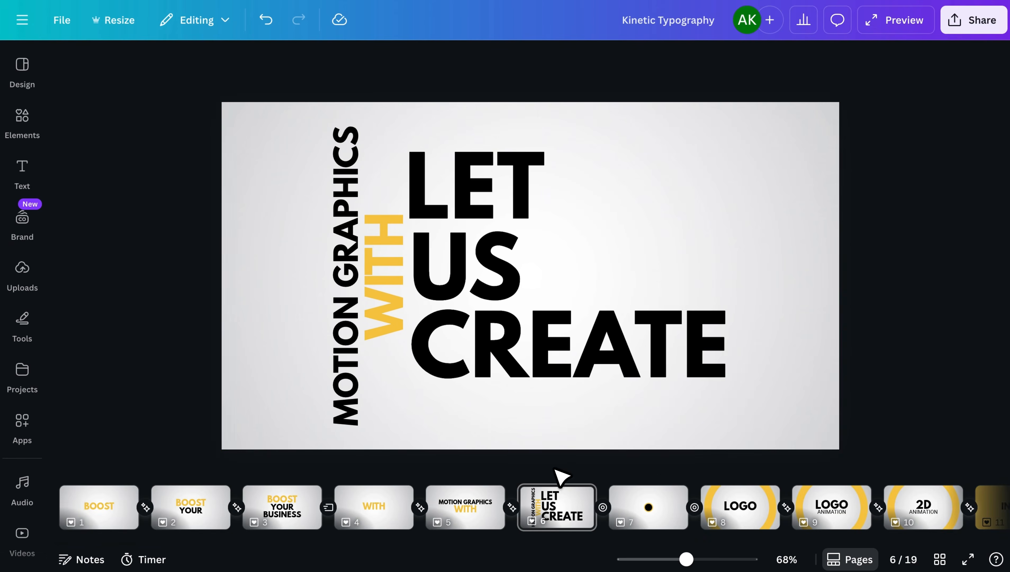
click(888, 33)
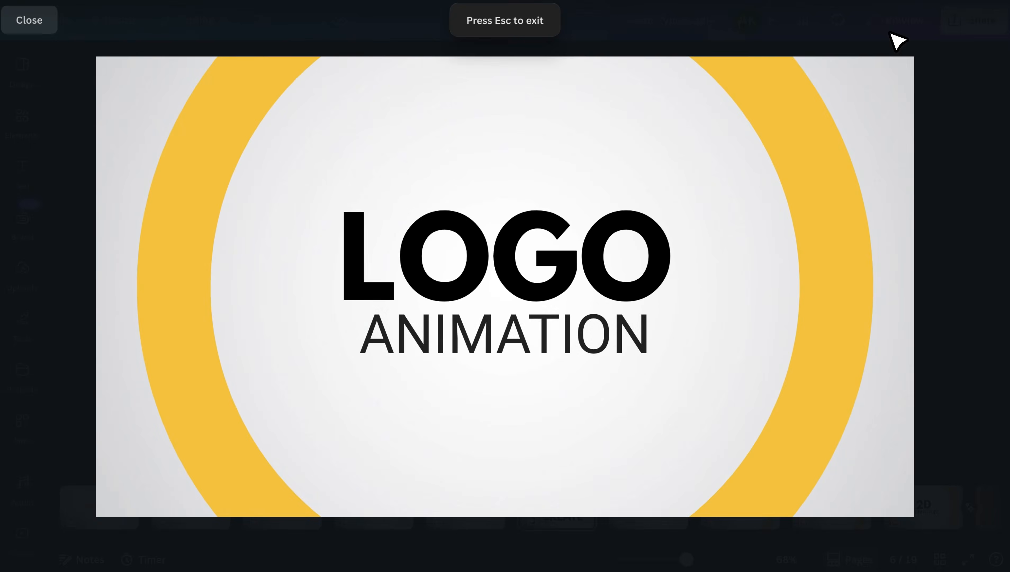
key(Escape)
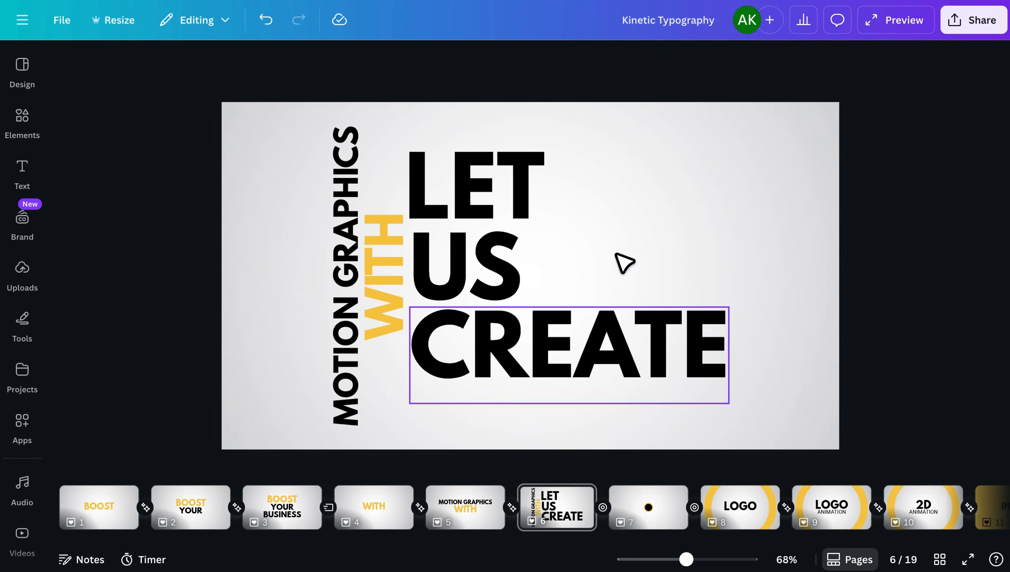
Step: Set the timing of page 1 to 1.0 second and apply it to all pages
click(114, 517)
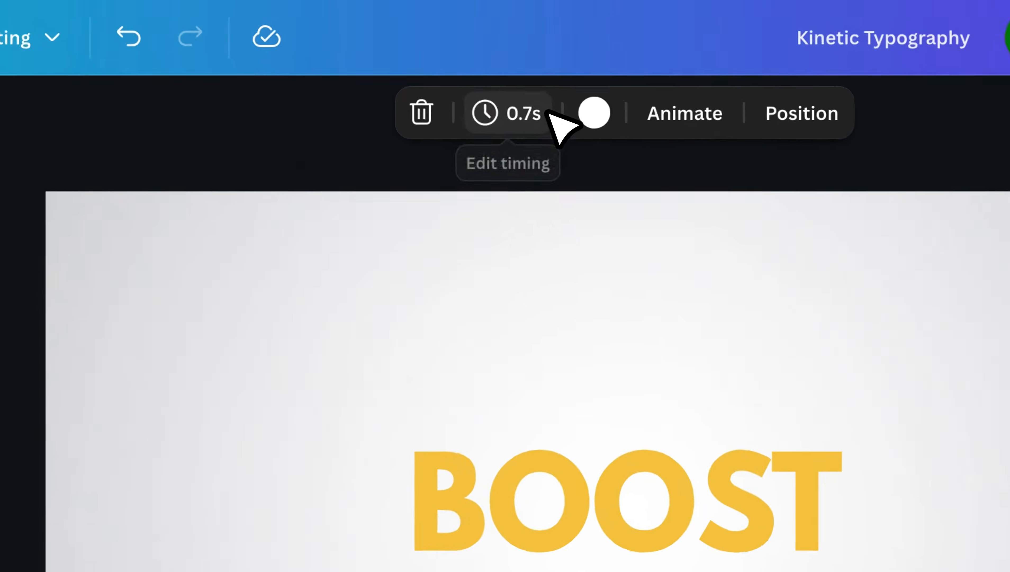
click(485, 60)
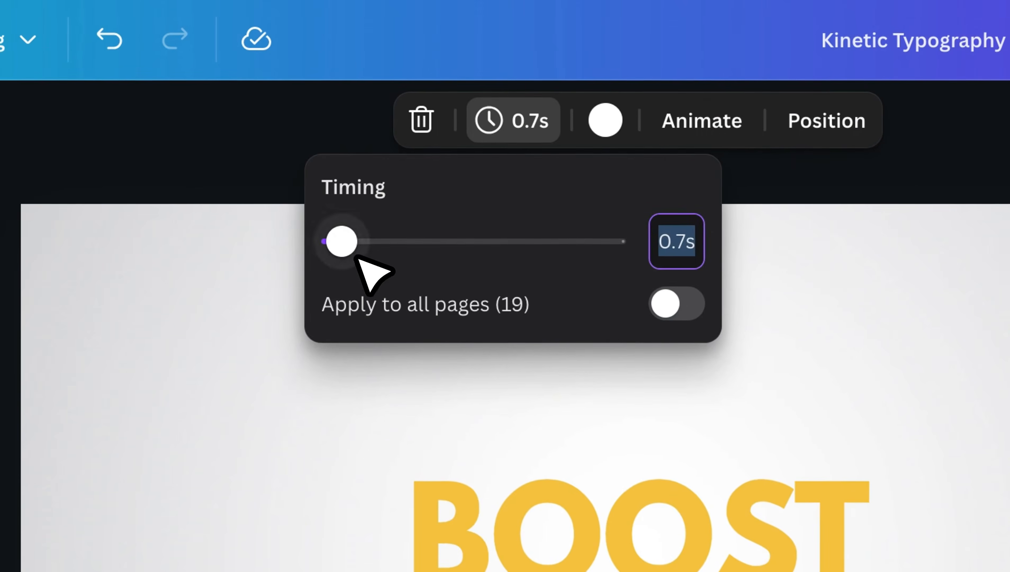
drag(358, 259, 338, 242)
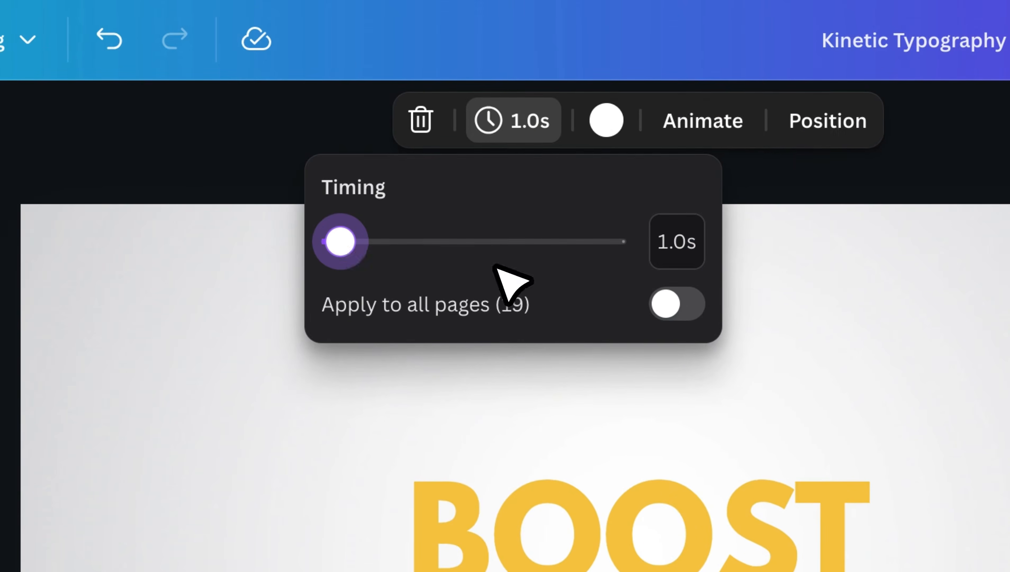
click(680, 303)
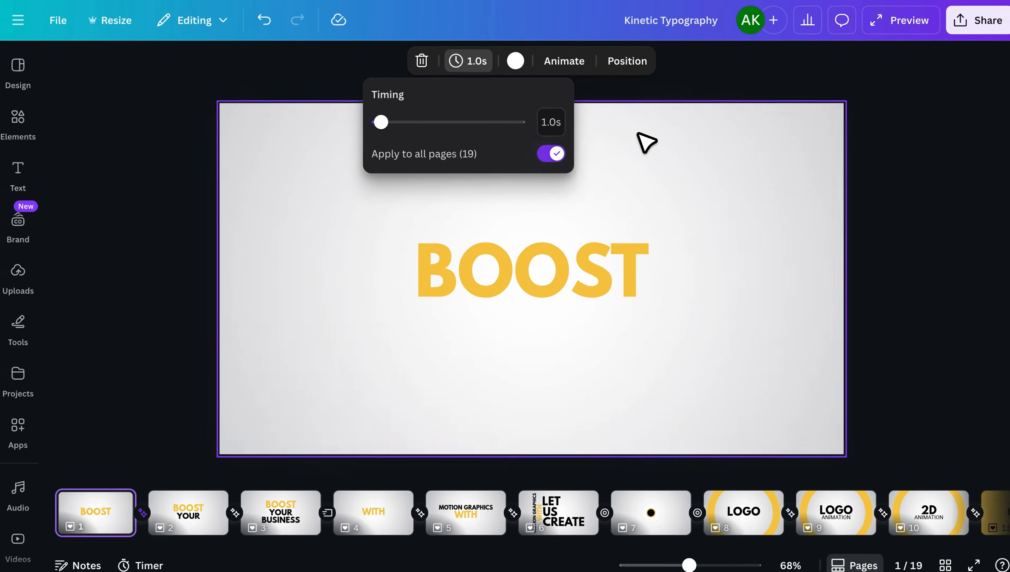
click(646, 142)
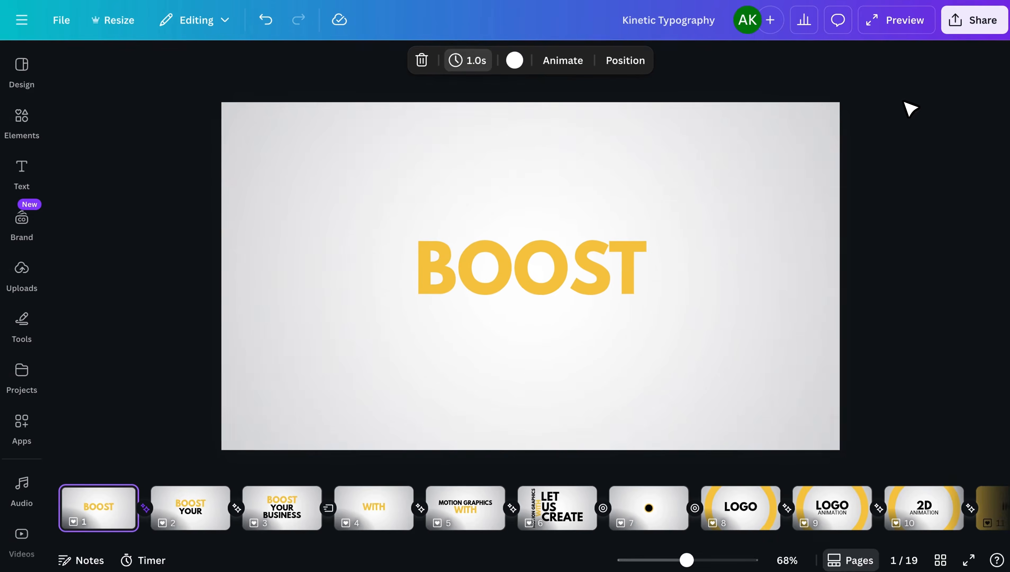
Step: Preview the whole video and look over the remaining pages up to page 19
click(909, 24)
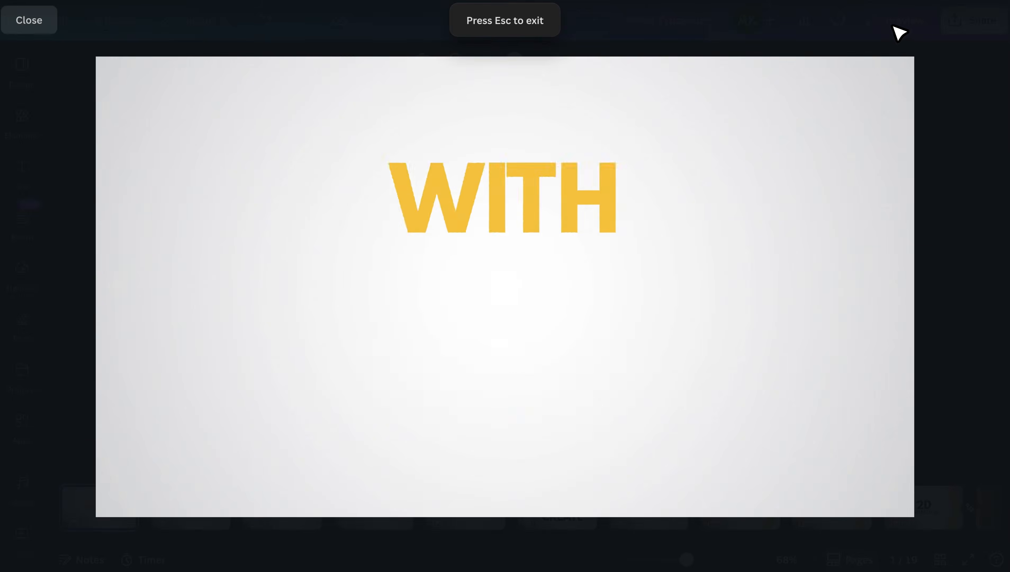
key(Escape)
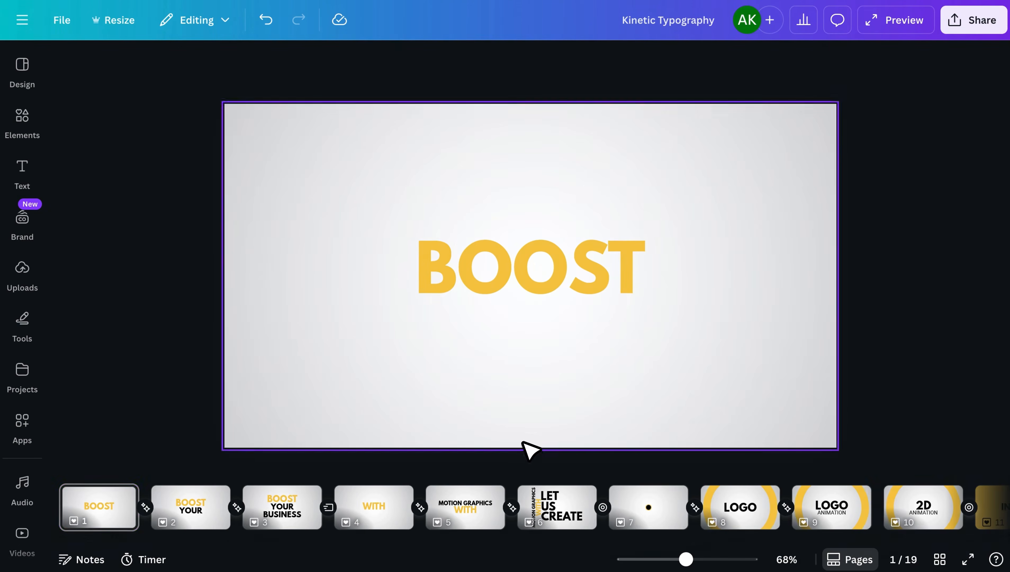
mouse_move(120, 503)
drag(331, 545, 763, 547)
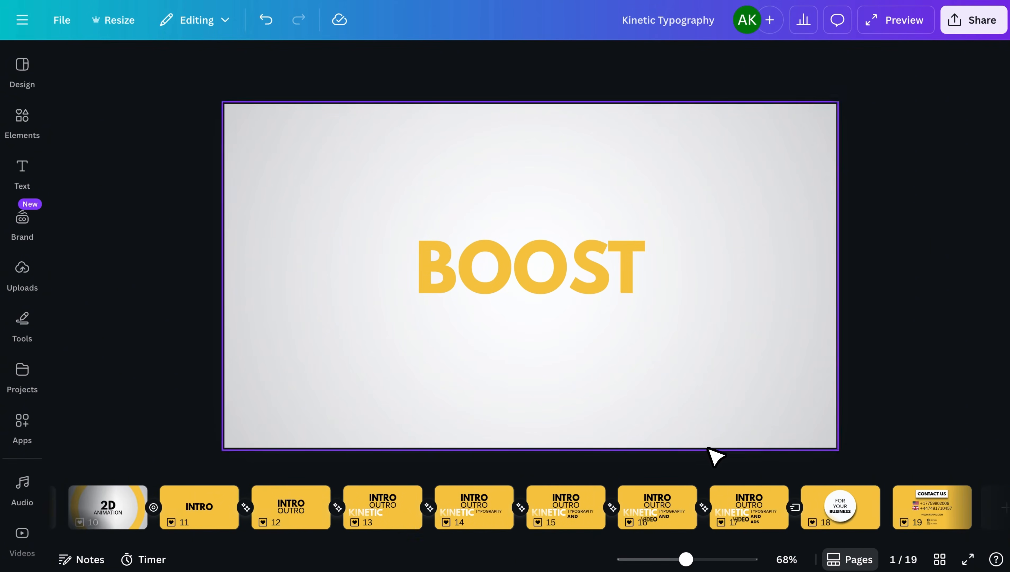
Step: Search the elements for "upbeat music" and list all matching audio tracks
click(24, 119)
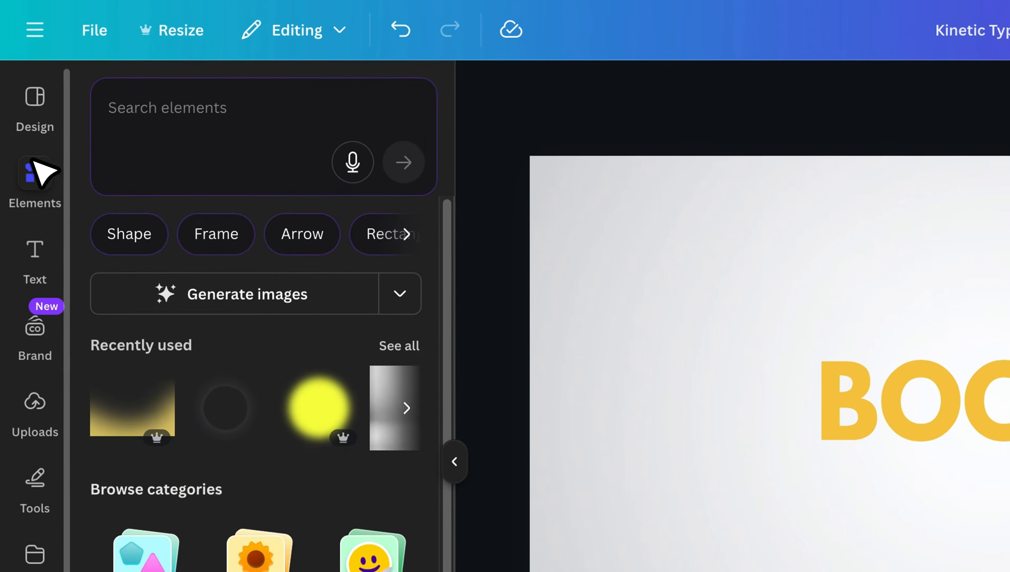
click(145, 89)
text(upbeat)
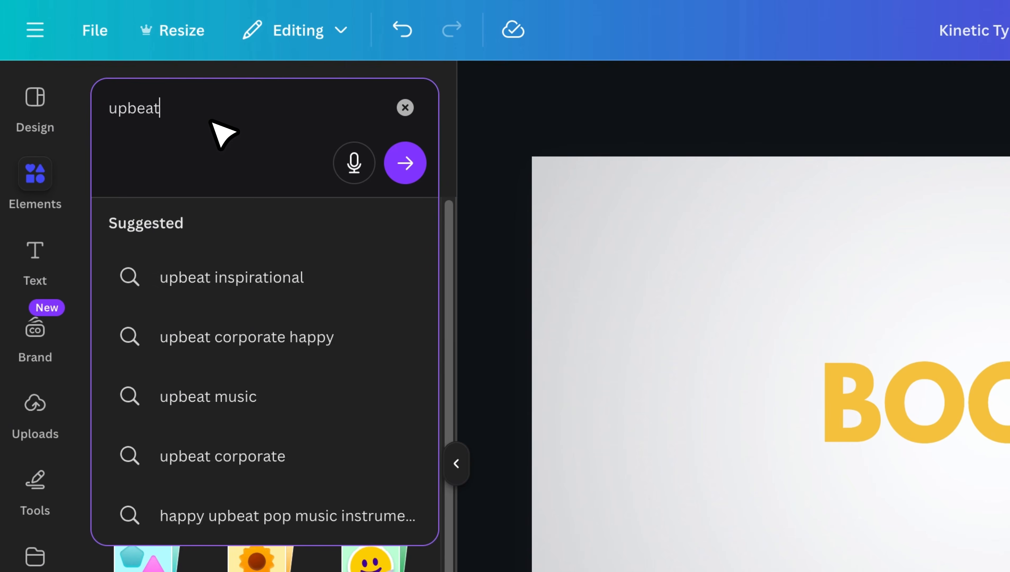
click(246, 396)
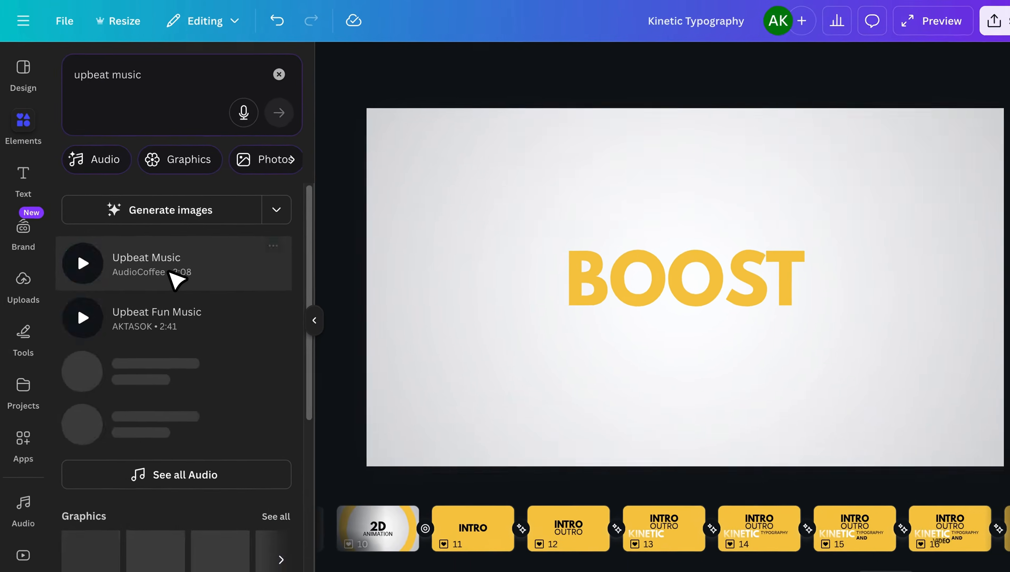
click(206, 462)
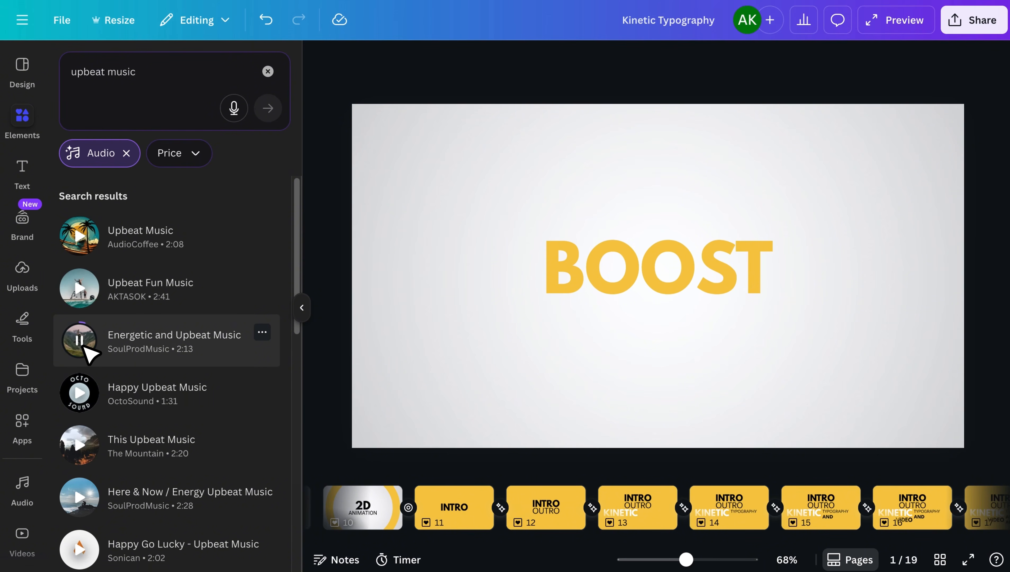
key(super+z)
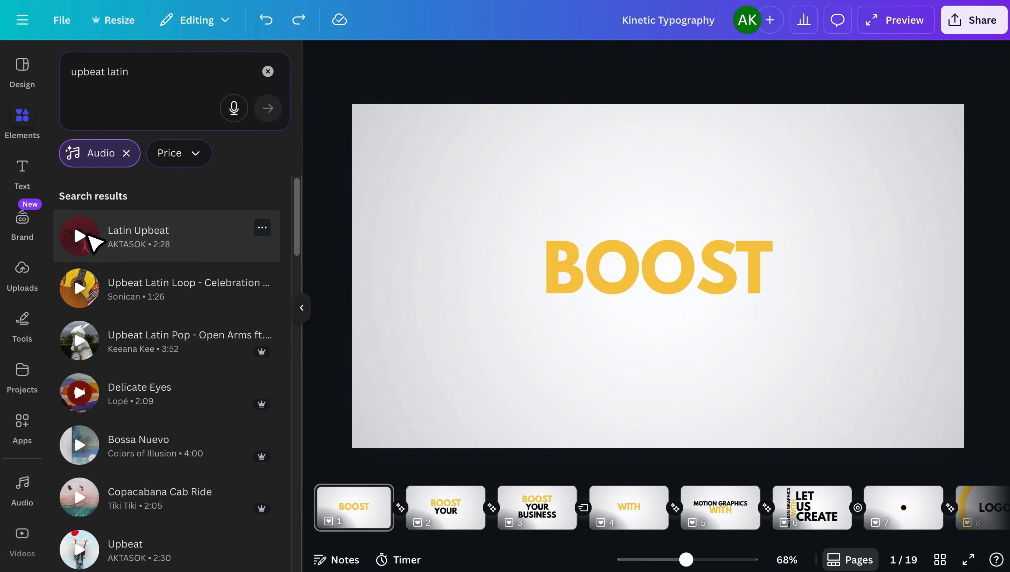
Step: Add the "Latin Upbeat" audio track to the video and preview the result
click(168, 247)
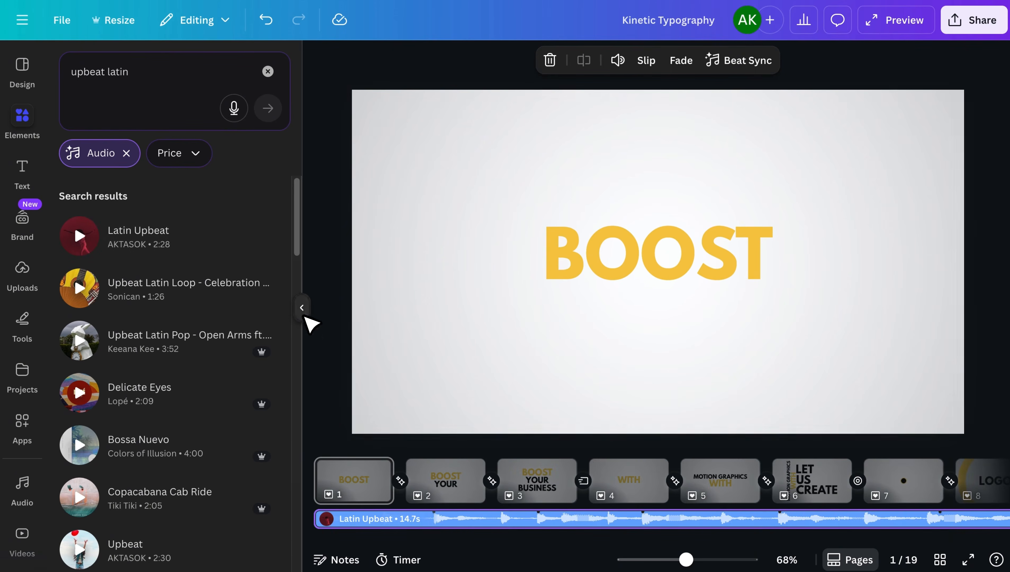
click(301, 307)
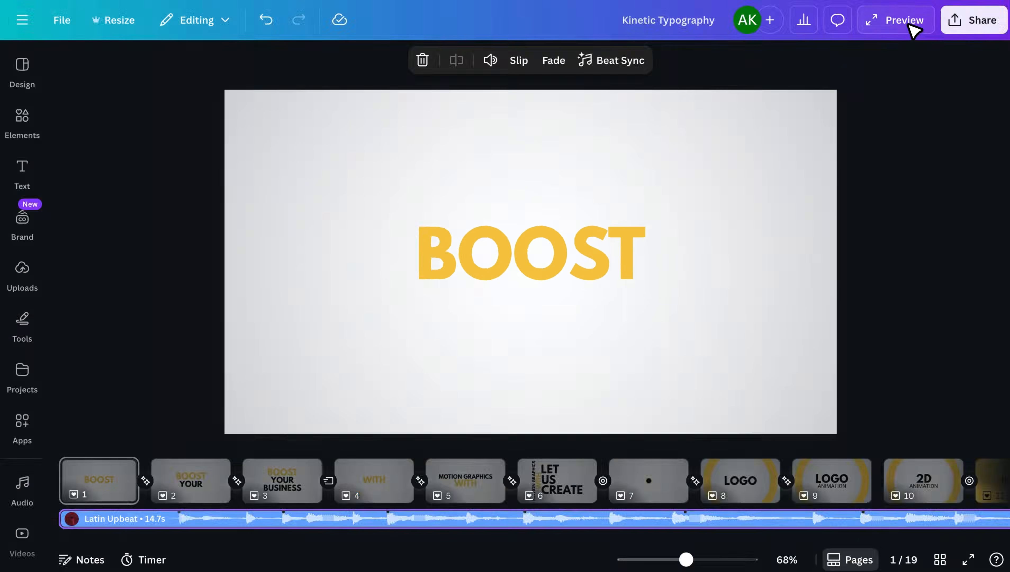
click(908, 25)
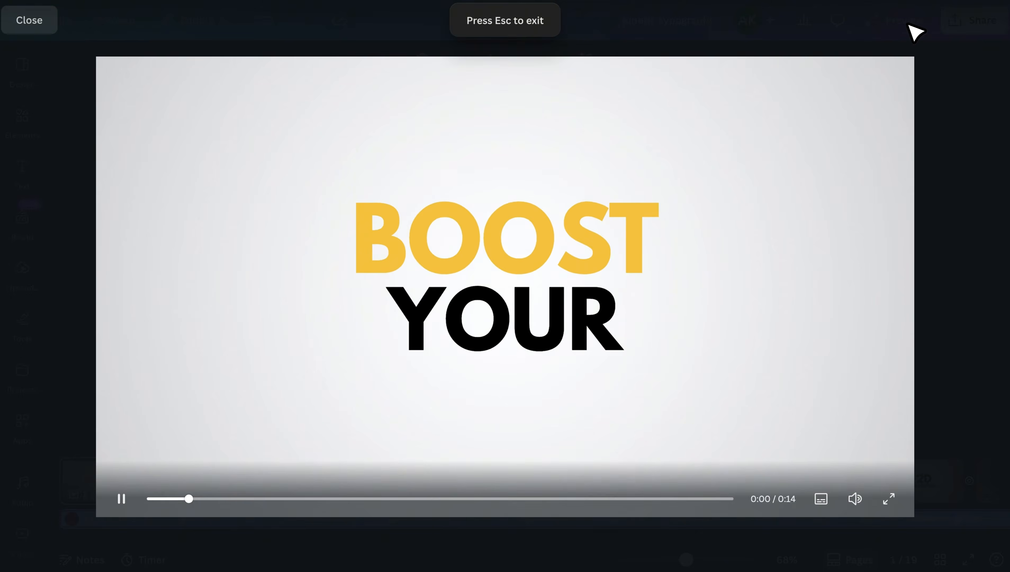